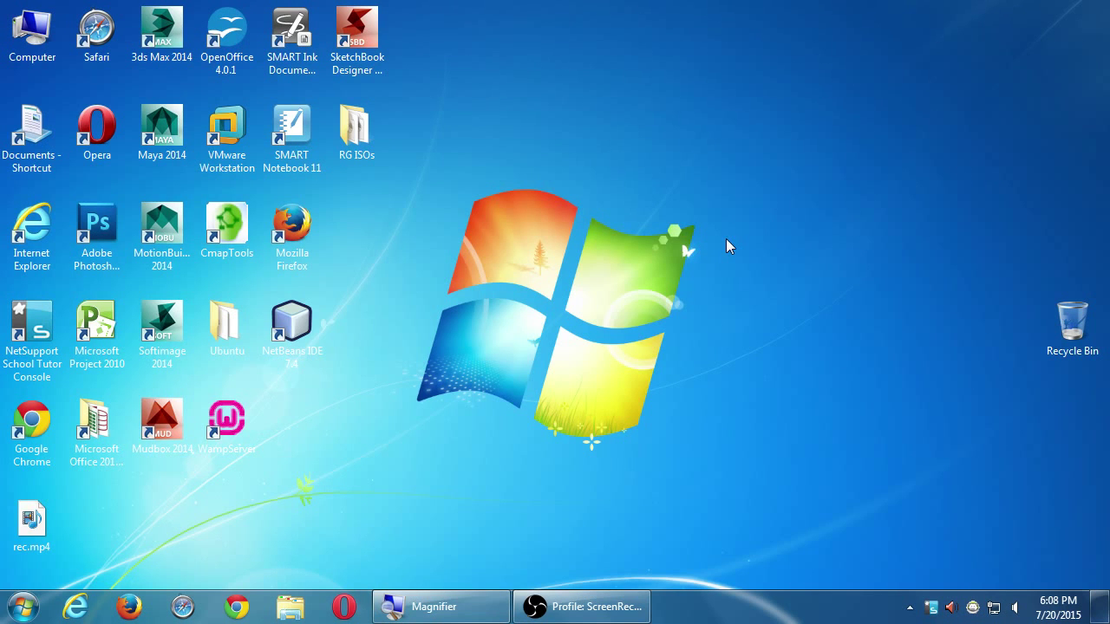
Launch WampServer from its desktop shortcut
{"action": "left_click", "coordinate": [211, 434]}
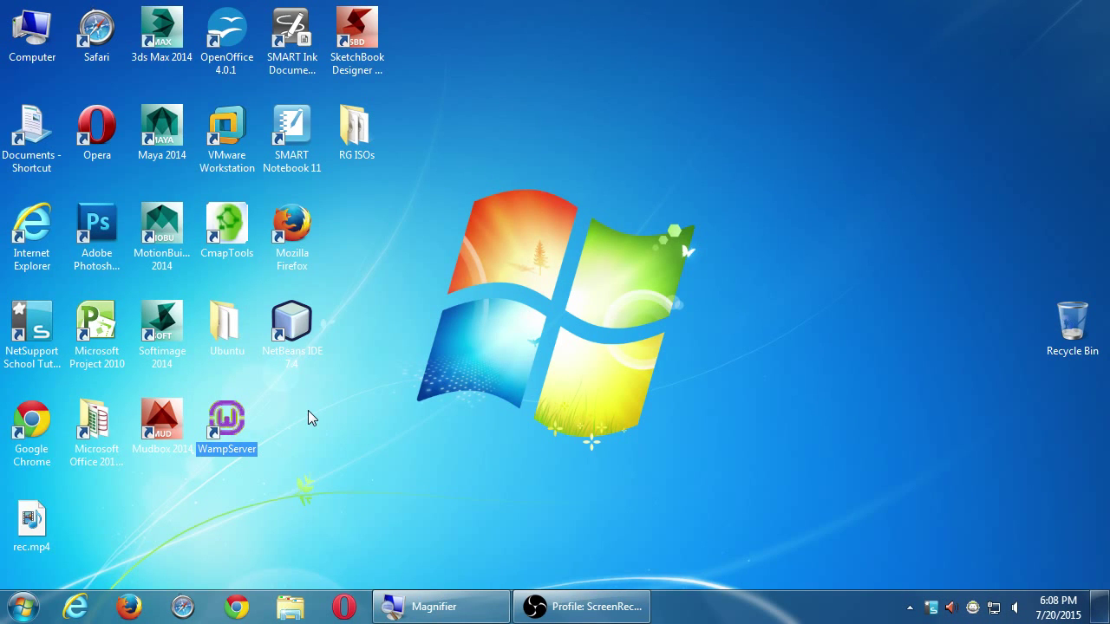
{"action": "double_click", "coordinate": [224, 417]}
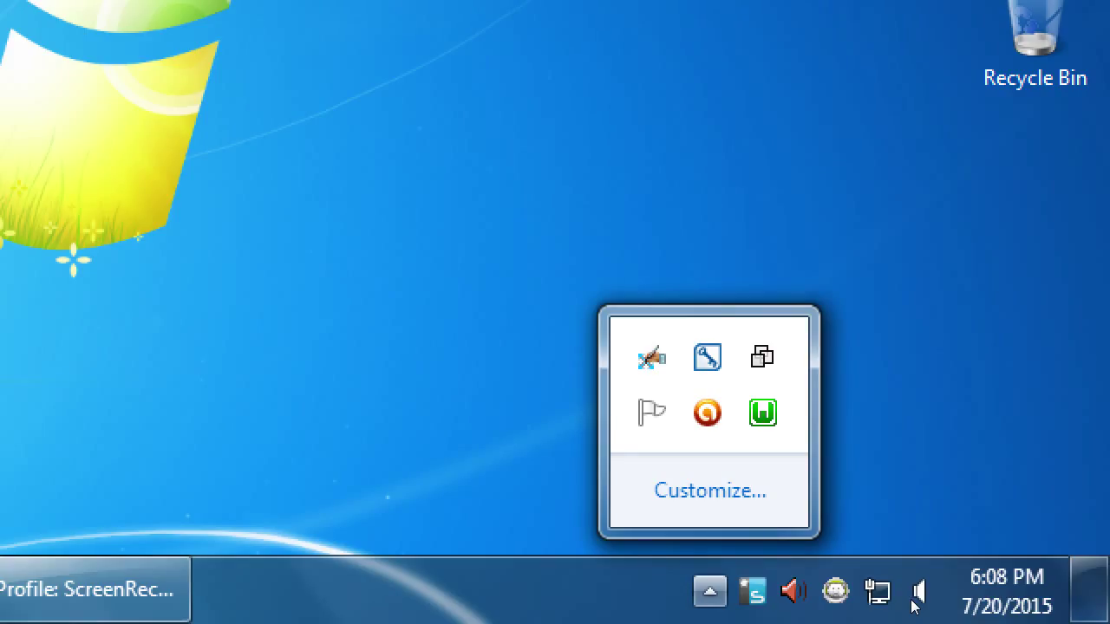
Open the Apache modules list from the WampServer tray menu
{"action": "key", "text": "Right"}
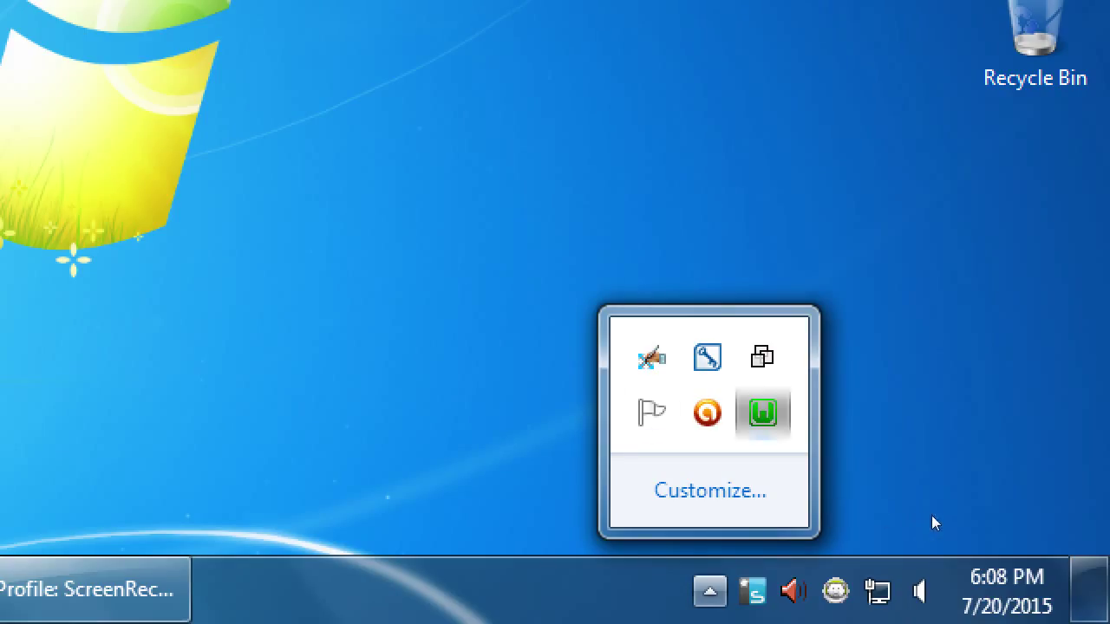
{"action": "key", "text": "Return"}
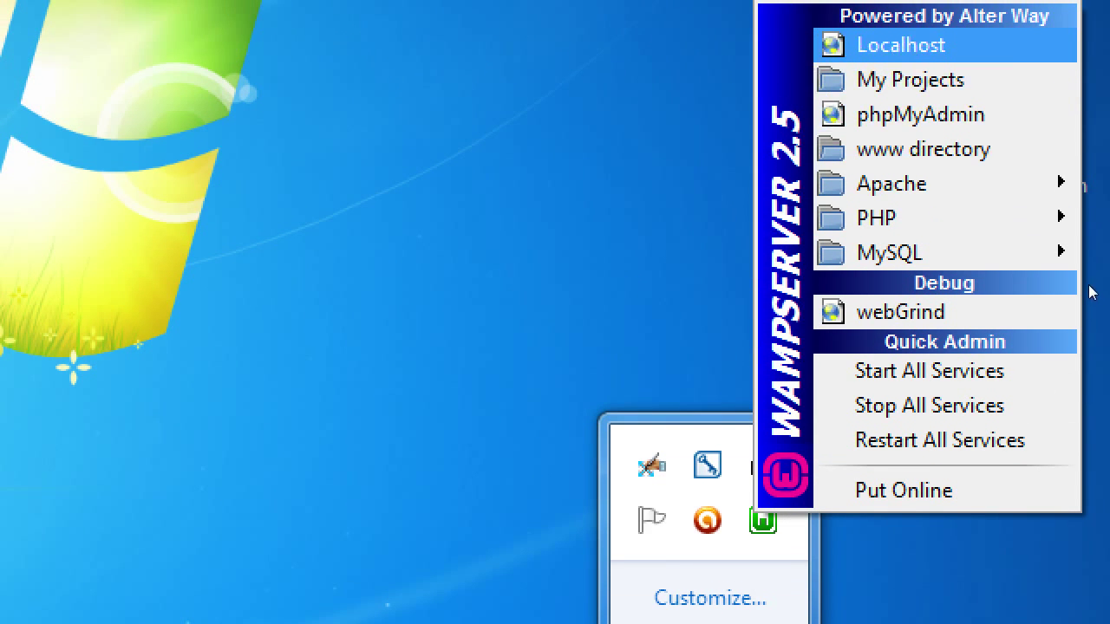
{"action": "key", "text": "Down"}
{"action": "key", "text": "Down"}
{"action": "key", "text": "Down"}
{"action": "key", "text": "Down"}
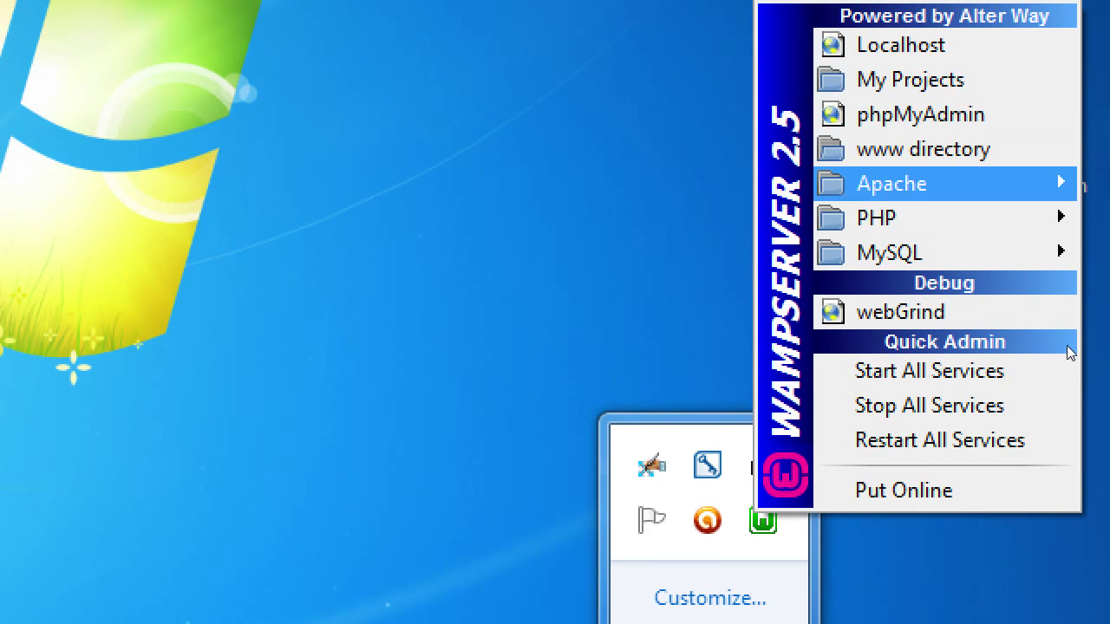
{"action": "key", "text": "Right"}
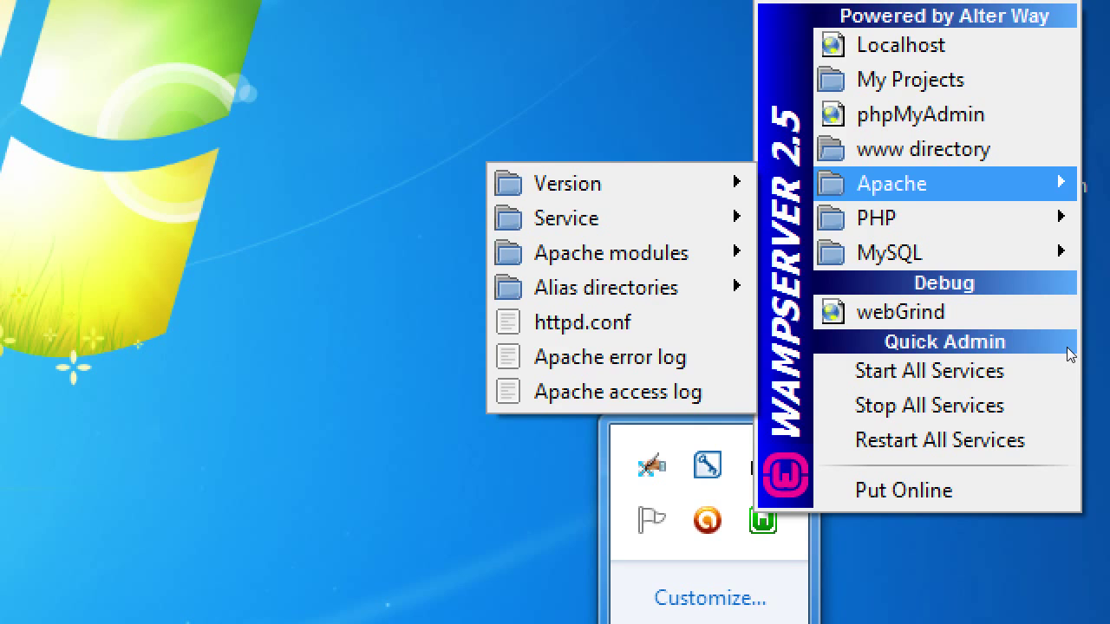
{"action": "key", "text": "Down"}
{"action": "key", "text": "Down"}
{"action": "key", "text": "Down"}
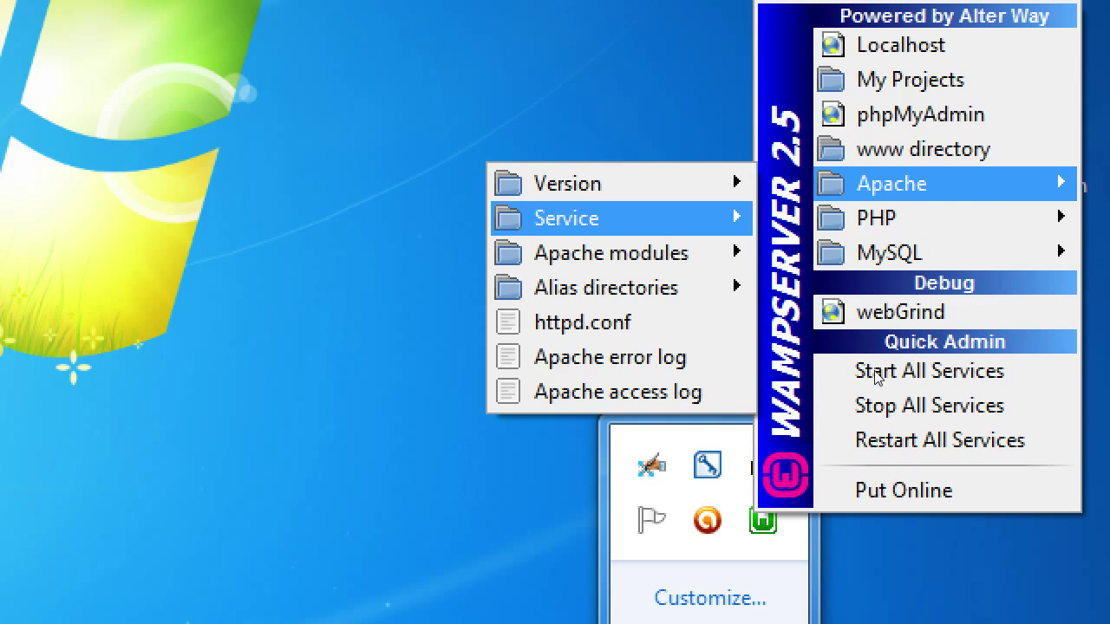
{"action": "key", "text": "Right"}
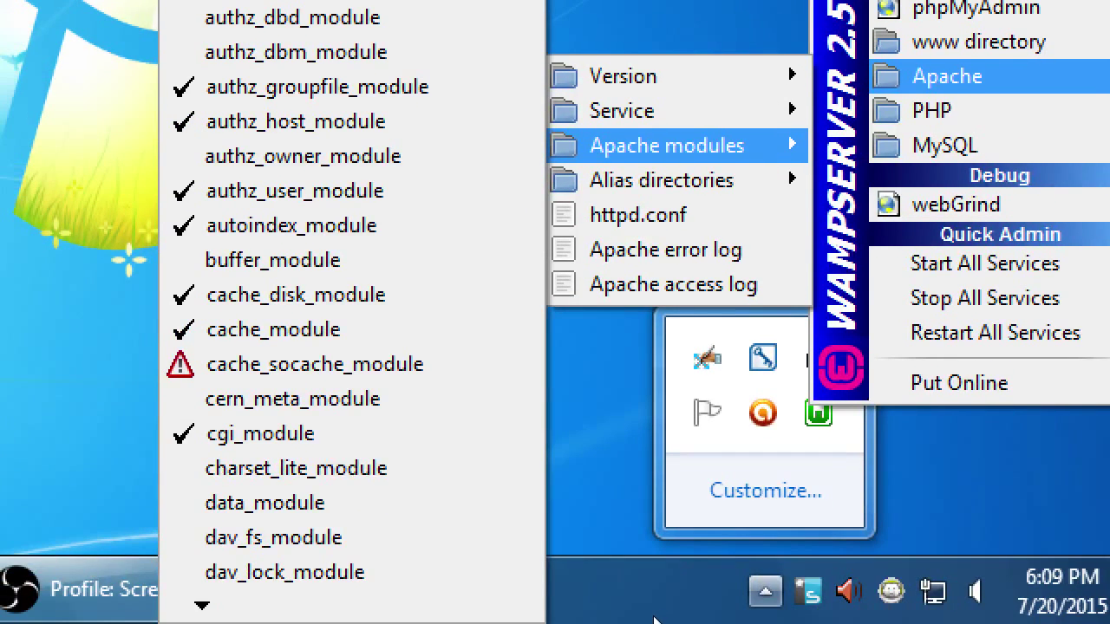
Enable rewrite_module so WampServer restarts its services with URL rewriting
{"action": "scroll", "coordinate": [656, 620], "scroll_direction": "down", "scroll_amount": 4}
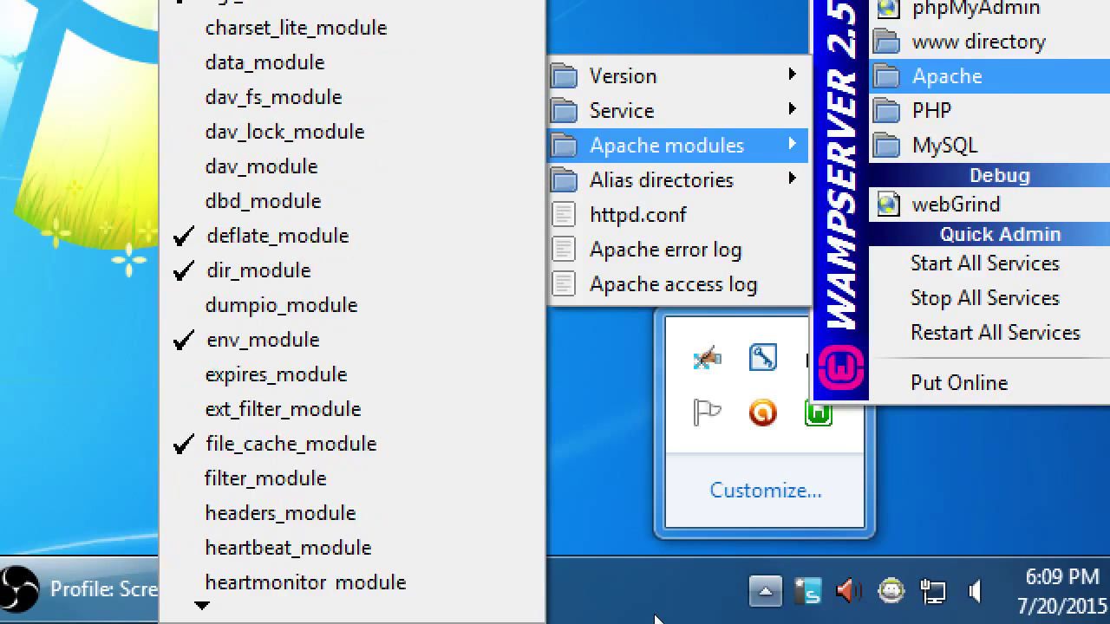
{"action": "scroll", "coordinate": [656, 620], "scroll_direction": "down", "scroll_amount": 4}
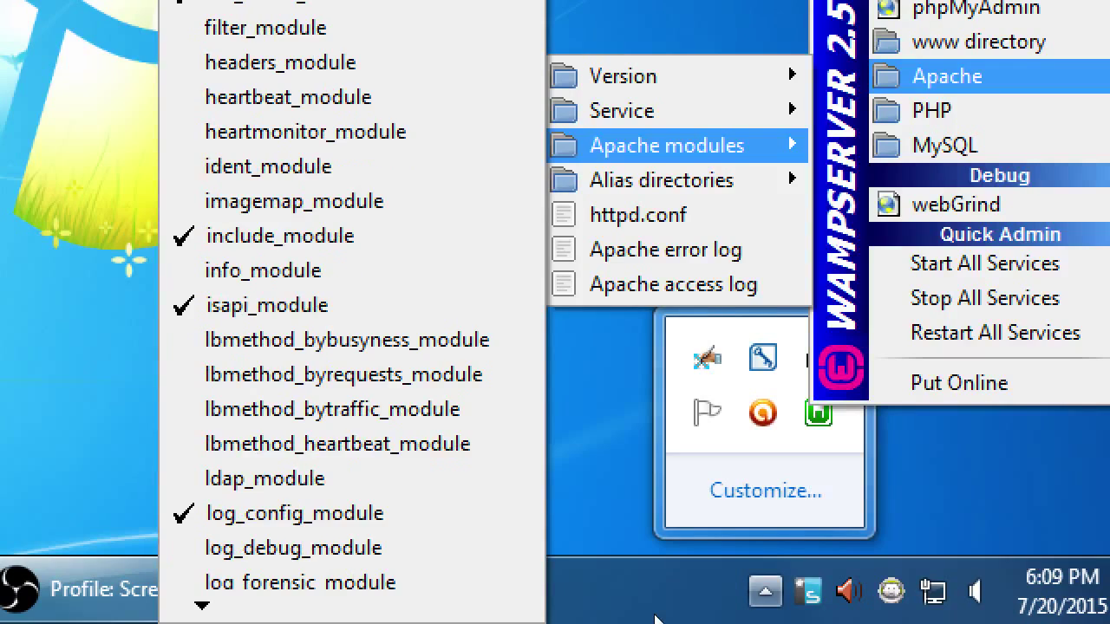
{"action": "scroll", "coordinate": [656, 620], "scroll_direction": "down", "scroll_amount": 6}
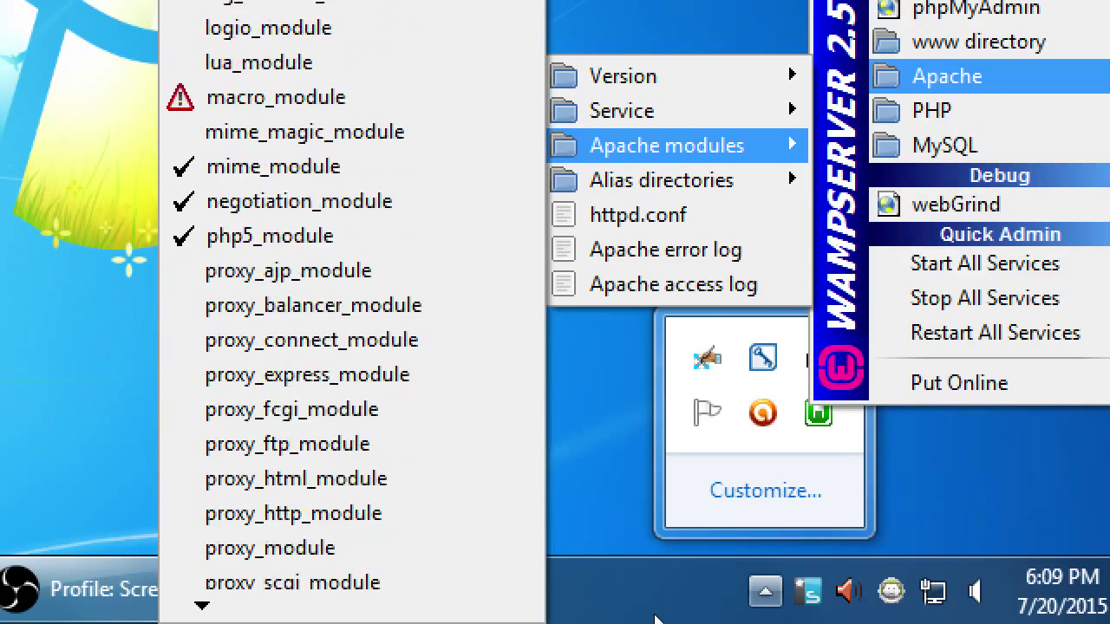
{"action": "scroll", "coordinate": [656, 620], "scroll_direction": "down", "scroll_amount": 3}
{"action": "scroll", "coordinate": [656, 620], "scroll_direction": "down", "scroll_amount": 5}
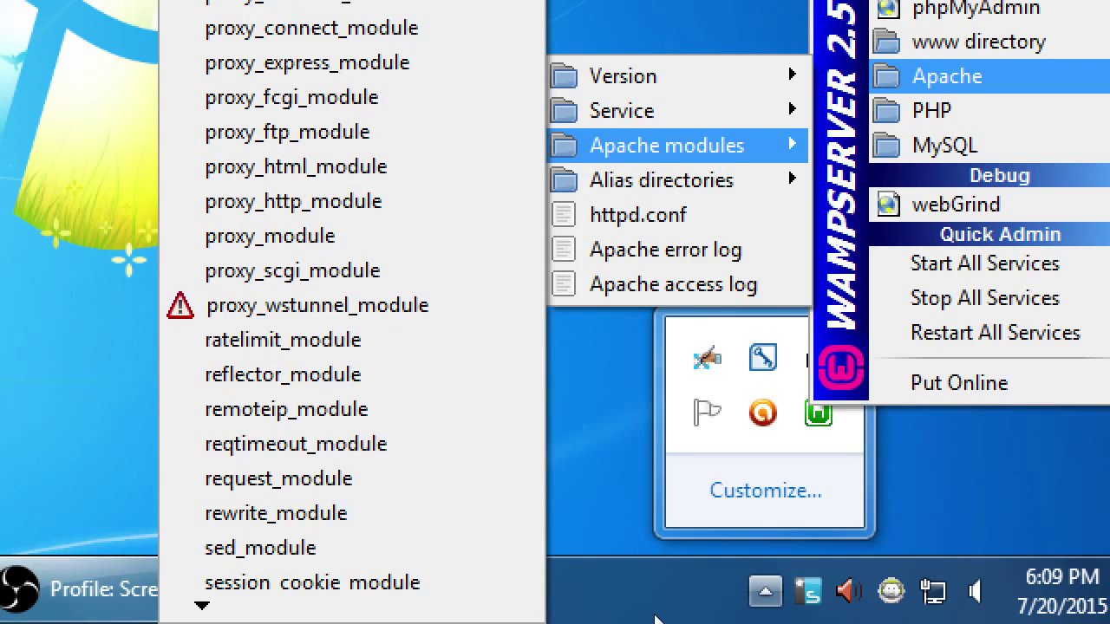
{"action": "key", "text": "Up"}
{"action": "key", "text": "Up"}
{"action": "key", "text": "Up"}
{"action": "key", "text": "Up"}
{"action": "key", "text": "Up"}
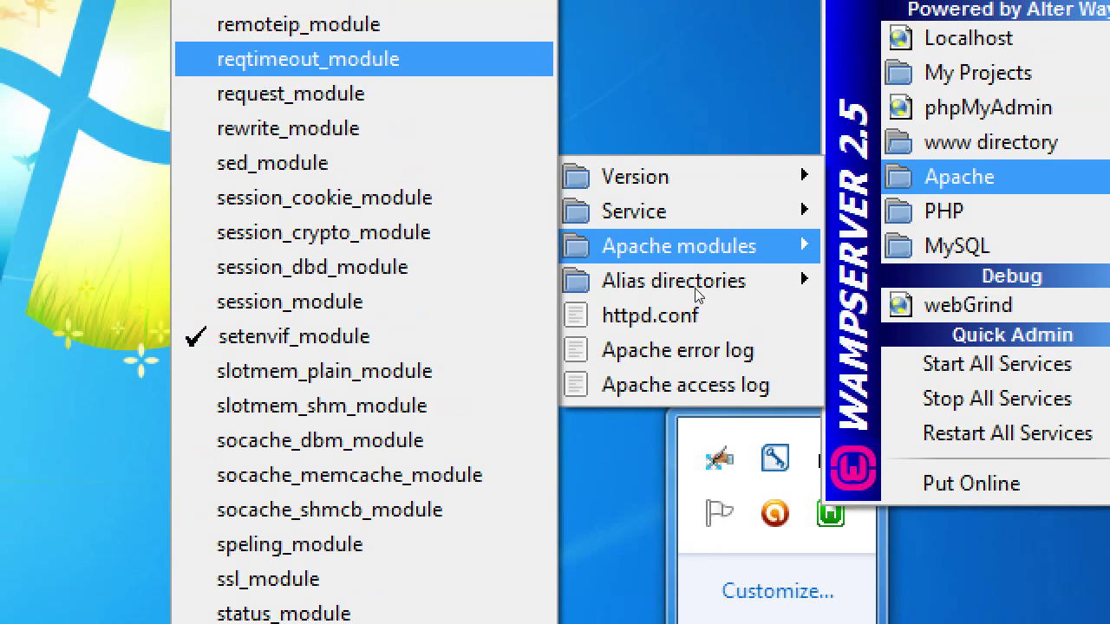
{"action": "key", "text": "Down"}
{"action": "key", "text": "Down"}
{"action": "key", "text": "Down"}
{"action": "key", "text": "Up"}
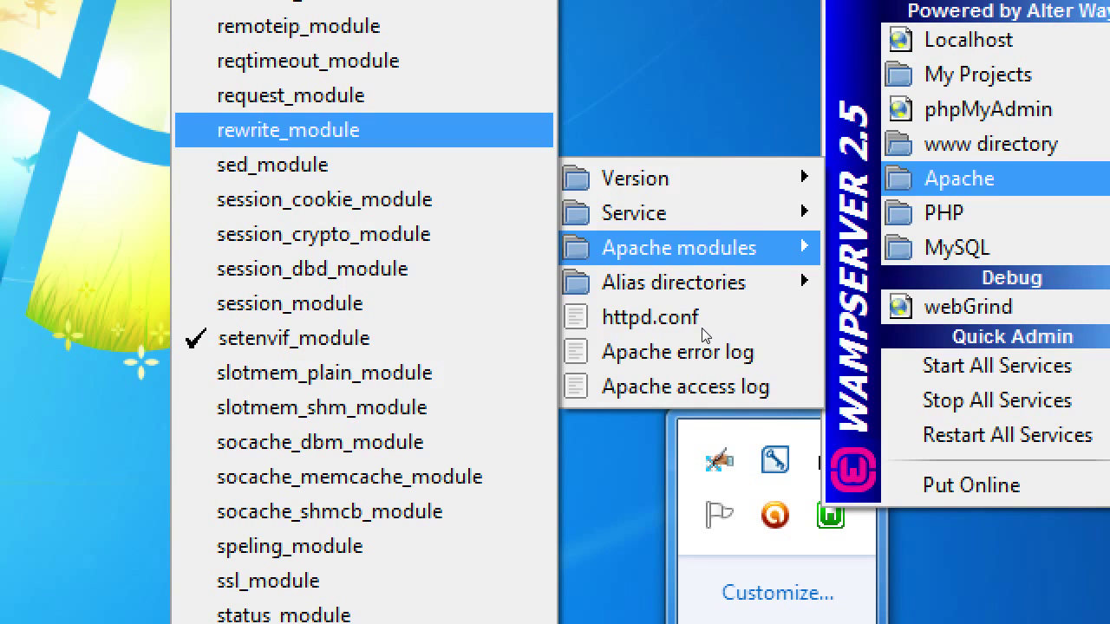
{"action": "key", "text": "Return"}
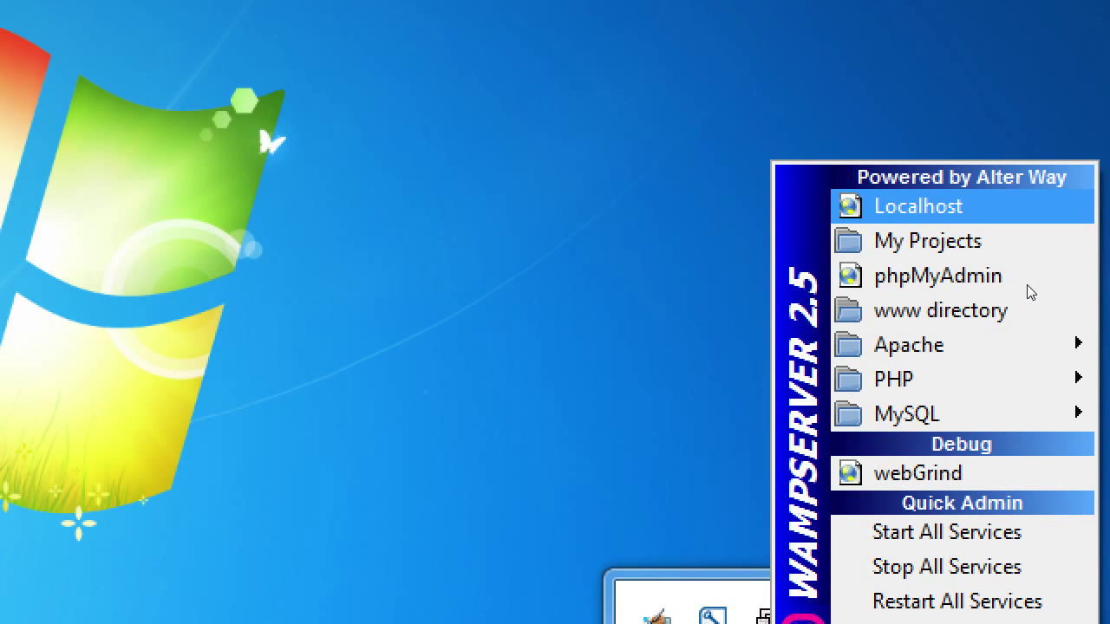
Open the localhost WampServer home page in Opera and close the loading SDCE tab
{"action": "left_click", "coordinate": [1026, 286]}
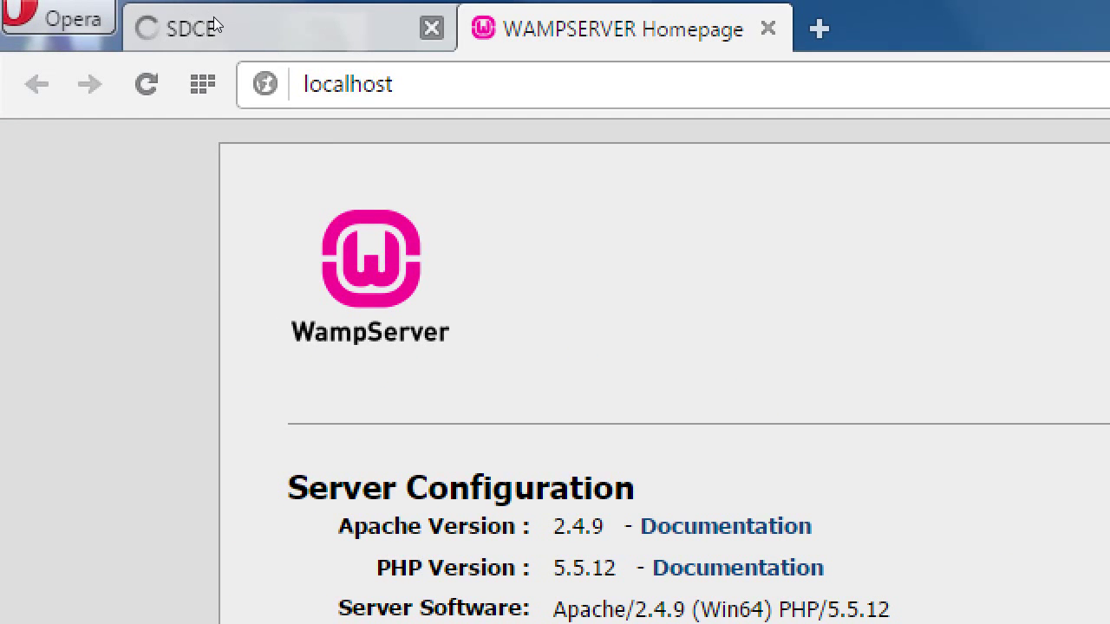
{"action": "middle_click", "coordinate": [178, 30]}
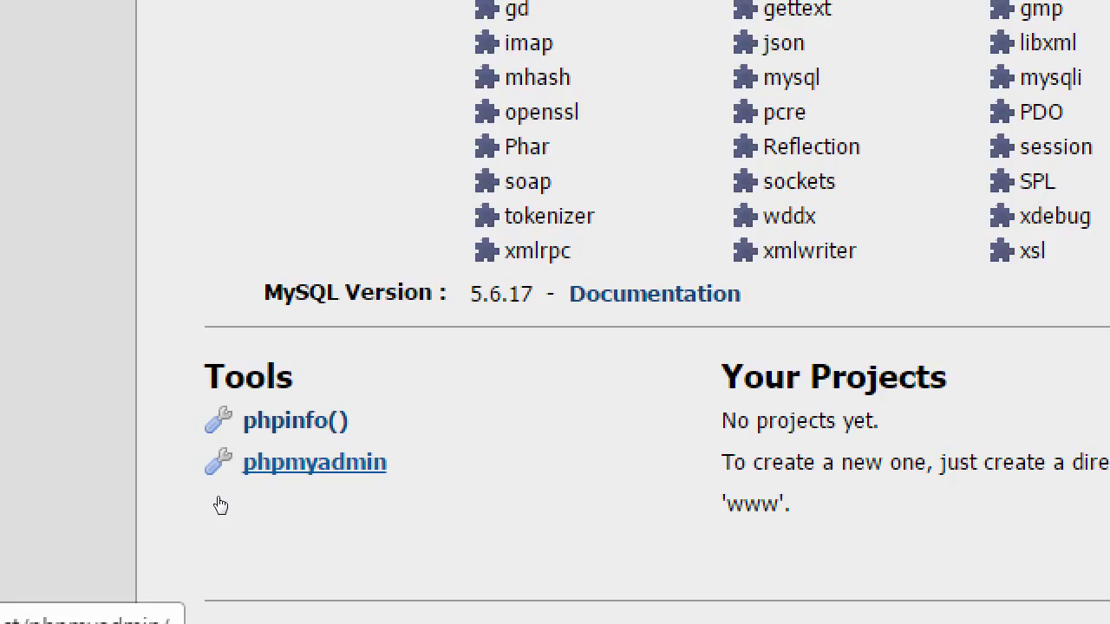
In phpMyAdmin, create an empty database named 'wordpress'
{"action": "left_click", "coordinate": [220, 503]}
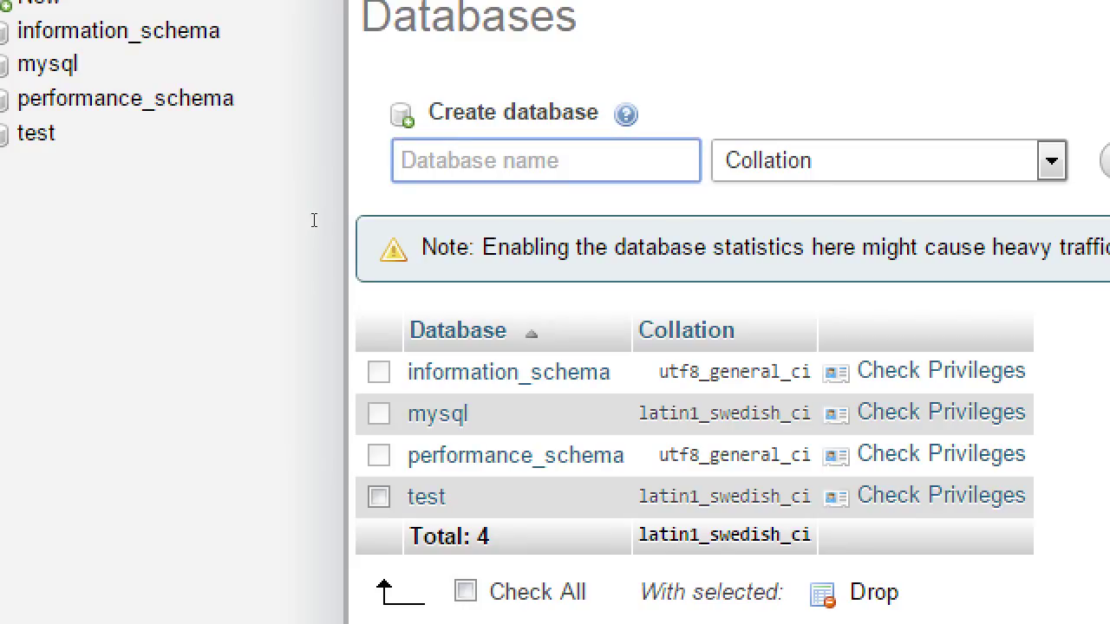
{"action": "type", "text": "wordpress"}
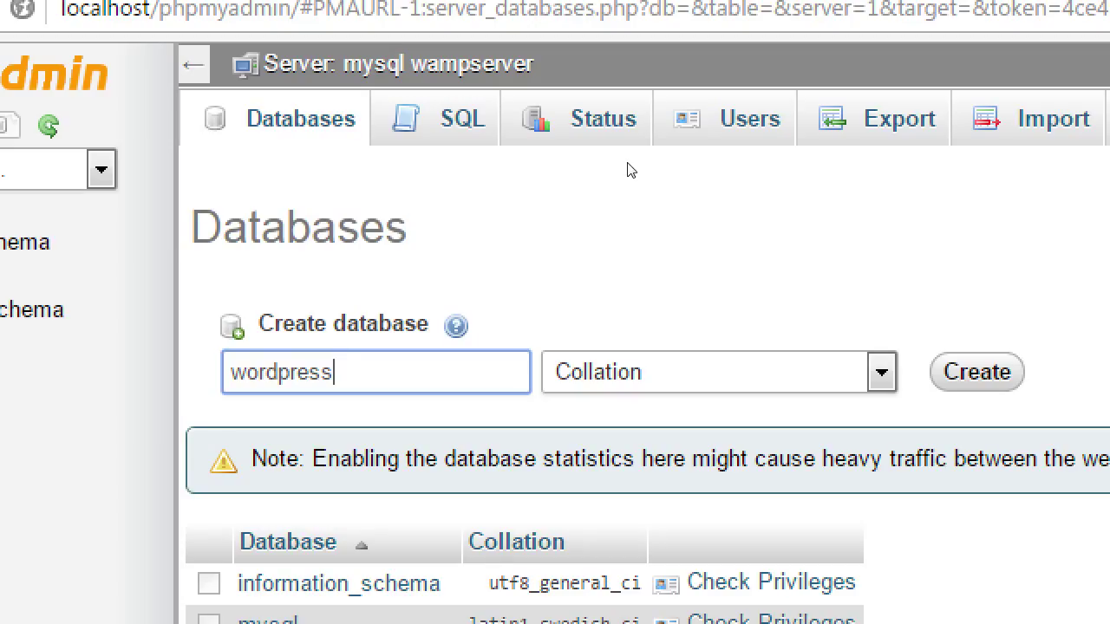
{"action": "key", "text": "Return"}
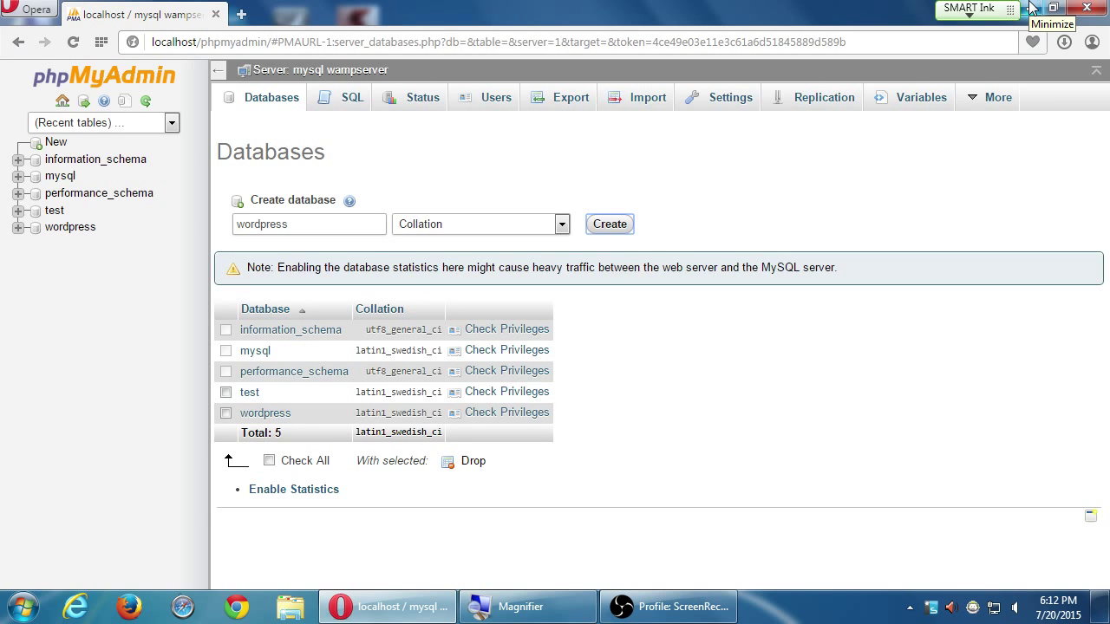
Minimize the browser and open the Computer window on the desktop
{"action": "left_click", "coordinate": [1032, 9]}
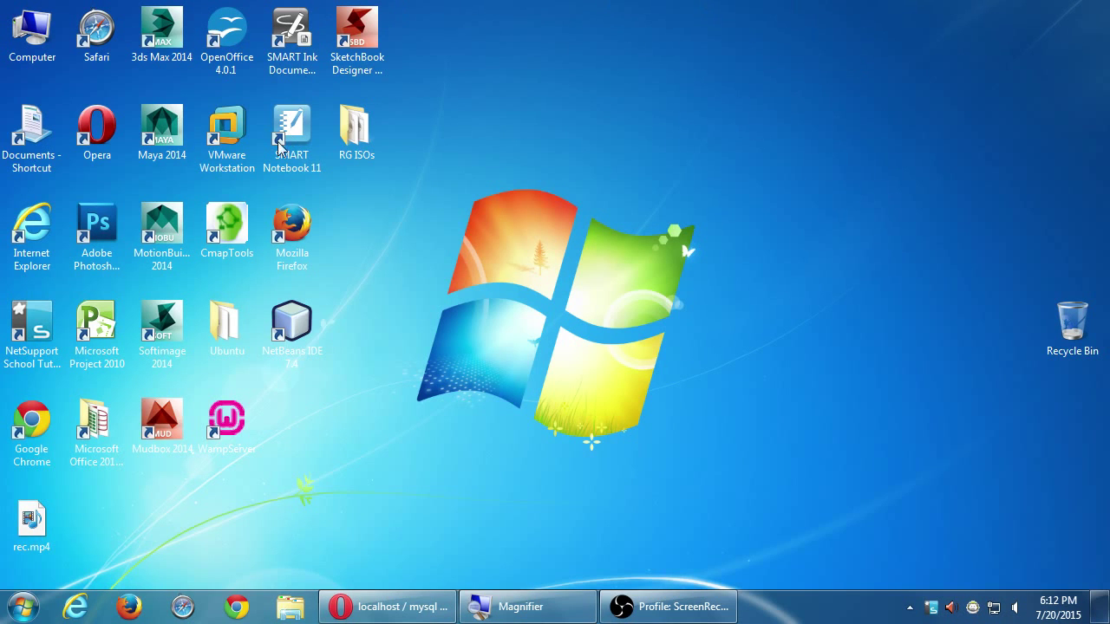
{"action": "left_click", "coordinate": [26, 28]}
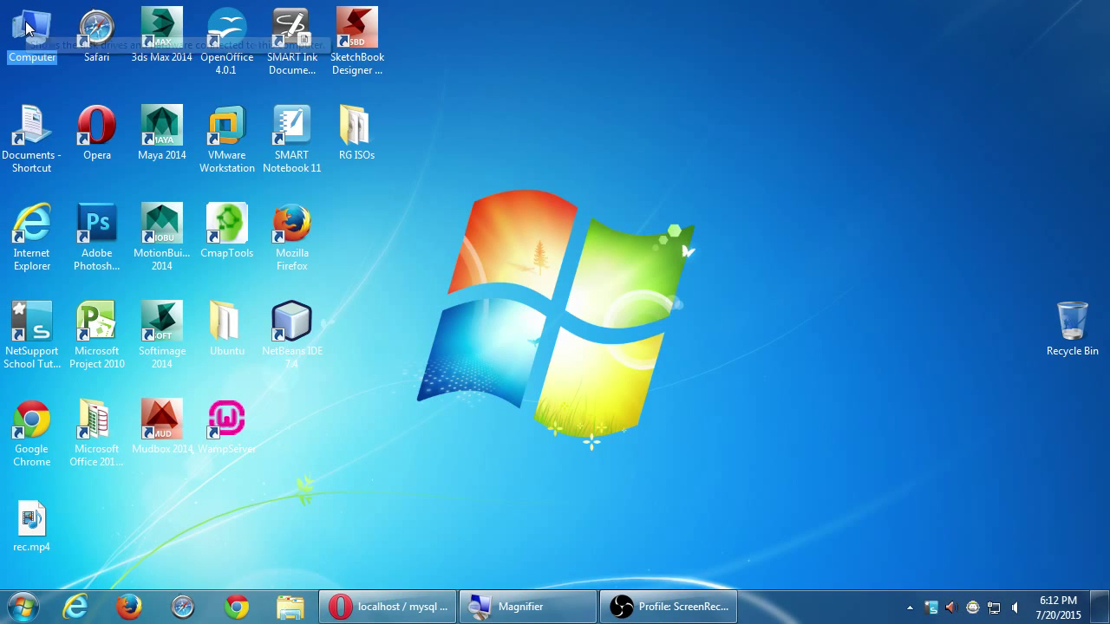
{"action": "double_click", "coordinate": [26, 28]}
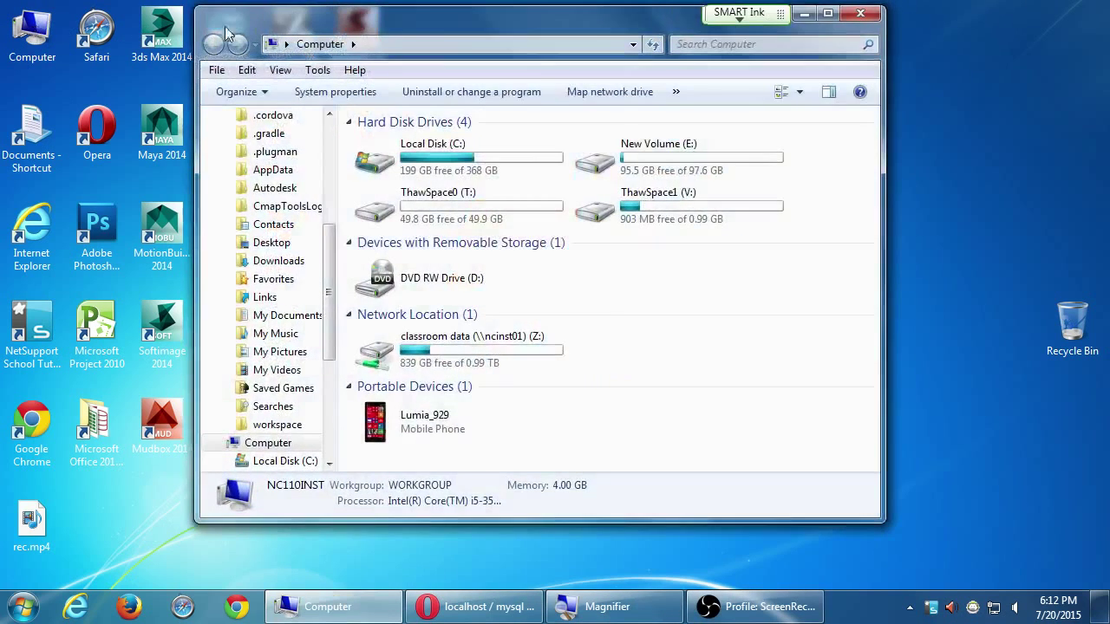
{"action": "left_click_drag", "start_coordinate": [225, 33], "coordinate": [106, 77]}
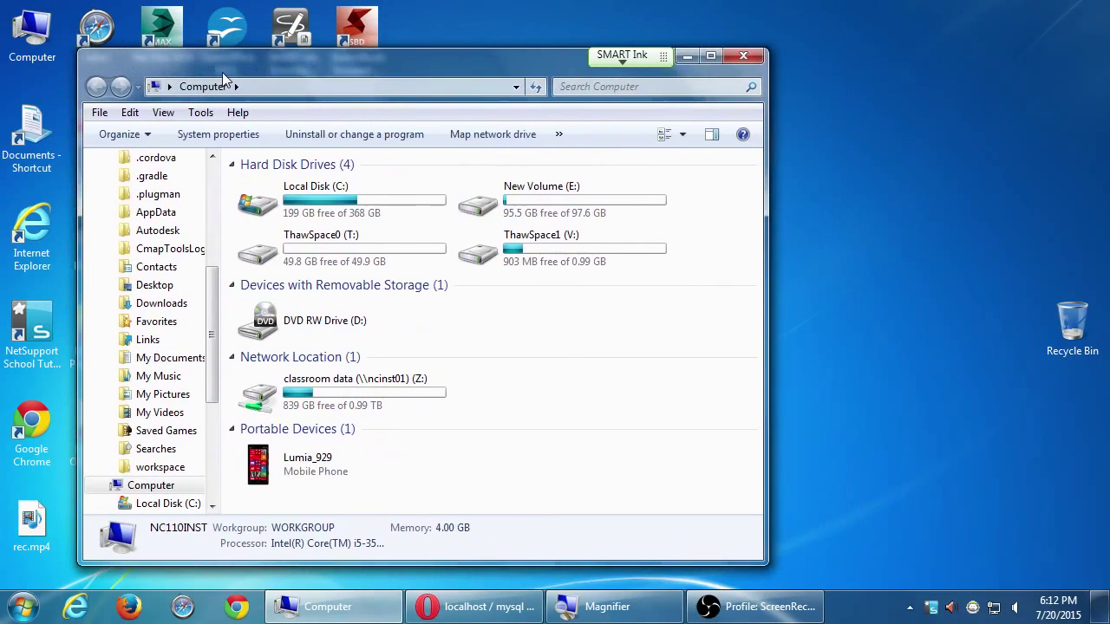
Open the Campos eCommerce II folder on the Z: classroom data drive
{"action": "left_click", "coordinate": [308, 399]}
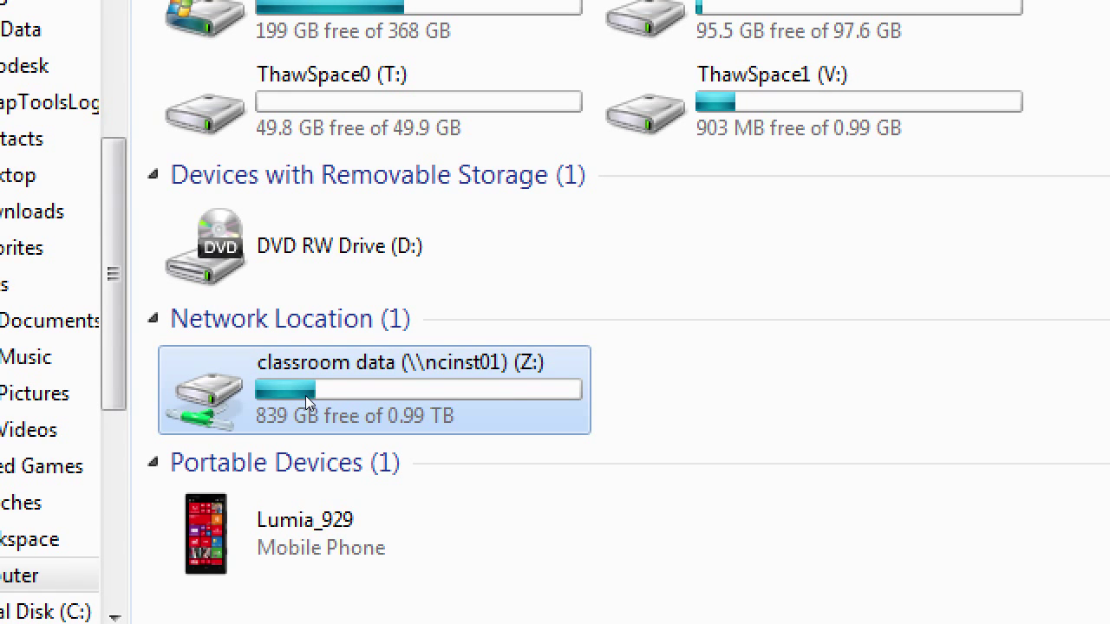
{"action": "double_click", "coordinate": [306, 395]}
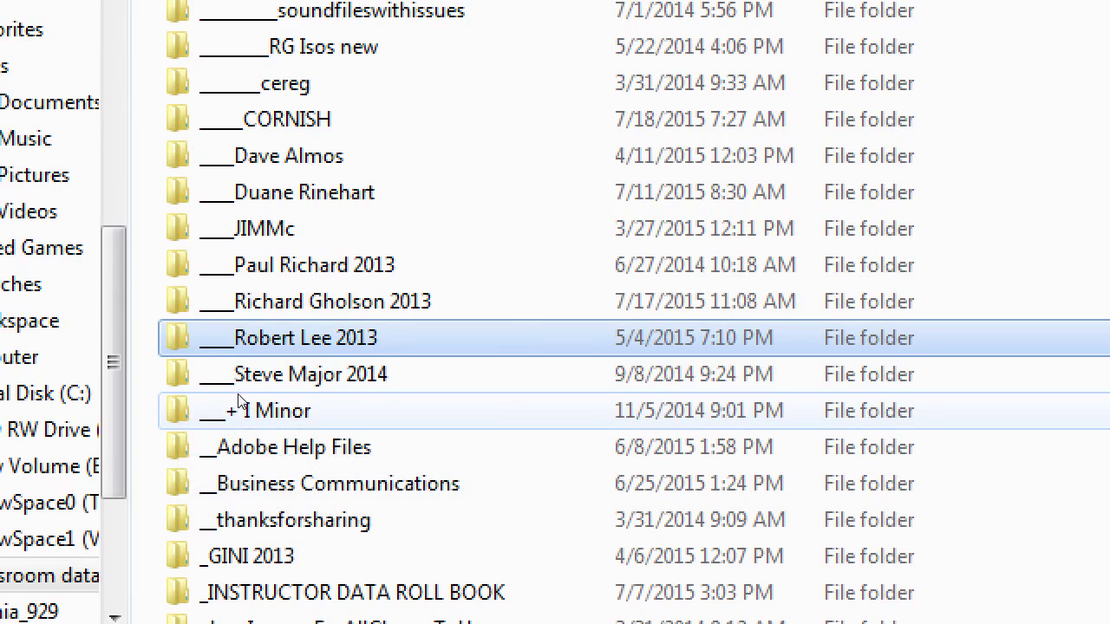
{"action": "type", "text": "c"}
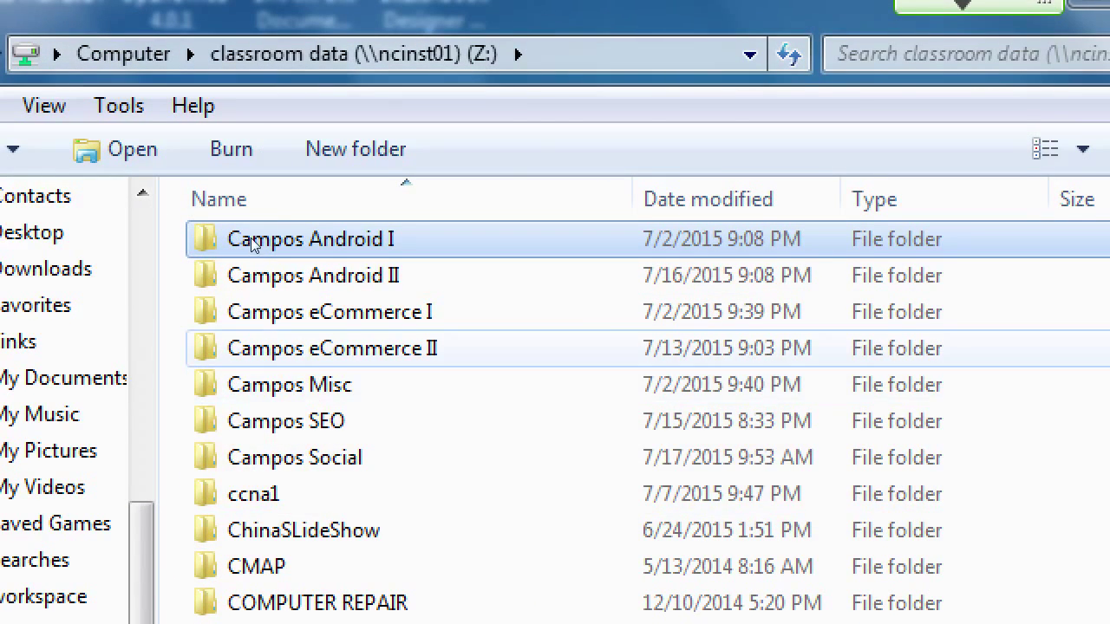
{"action": "key", "text": "Down"}
{"action": "key", "text": "Down"}
{"action": "key", "text": "Down"}
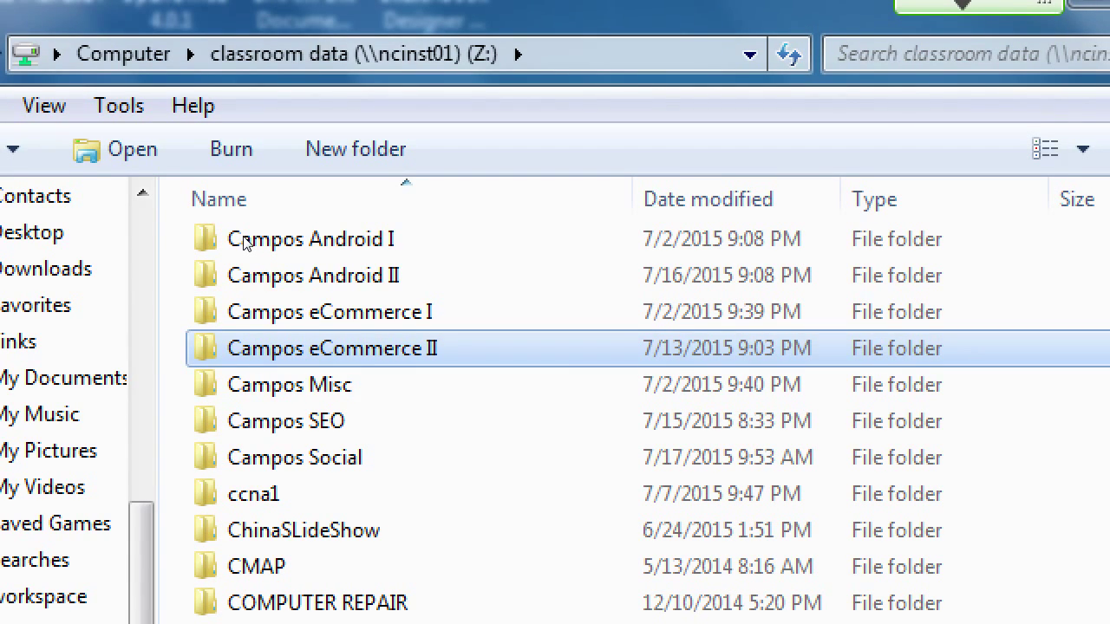
{"action": "key", "text": "Return"}
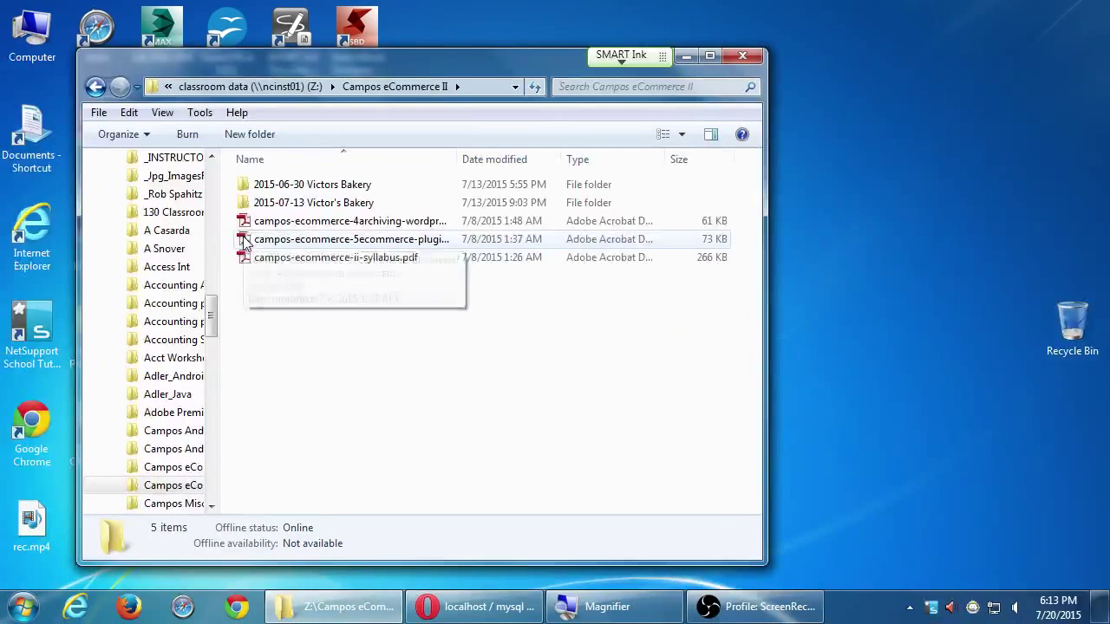
{"action": "left_click_drag", "start_coordinate": [533, 58], "coordinate": [462, 83]}
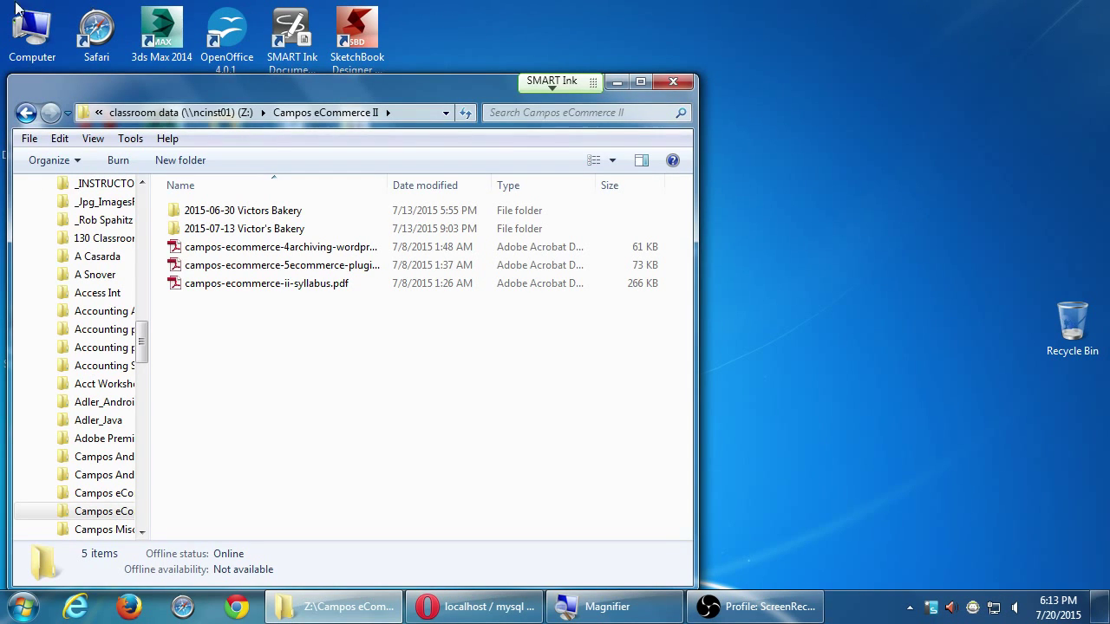
{"action": "double_click", "coordinate": [30, 24]}
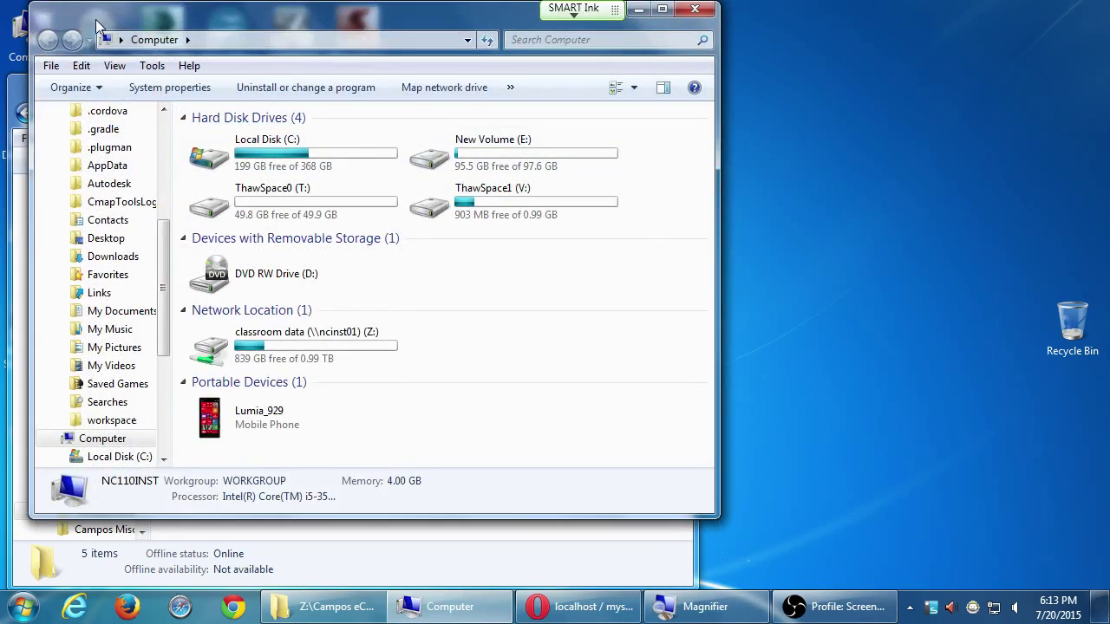
{"action": "left_click_drag", "start_coordinate": [96, 19], "coordinate": [563, 32]}
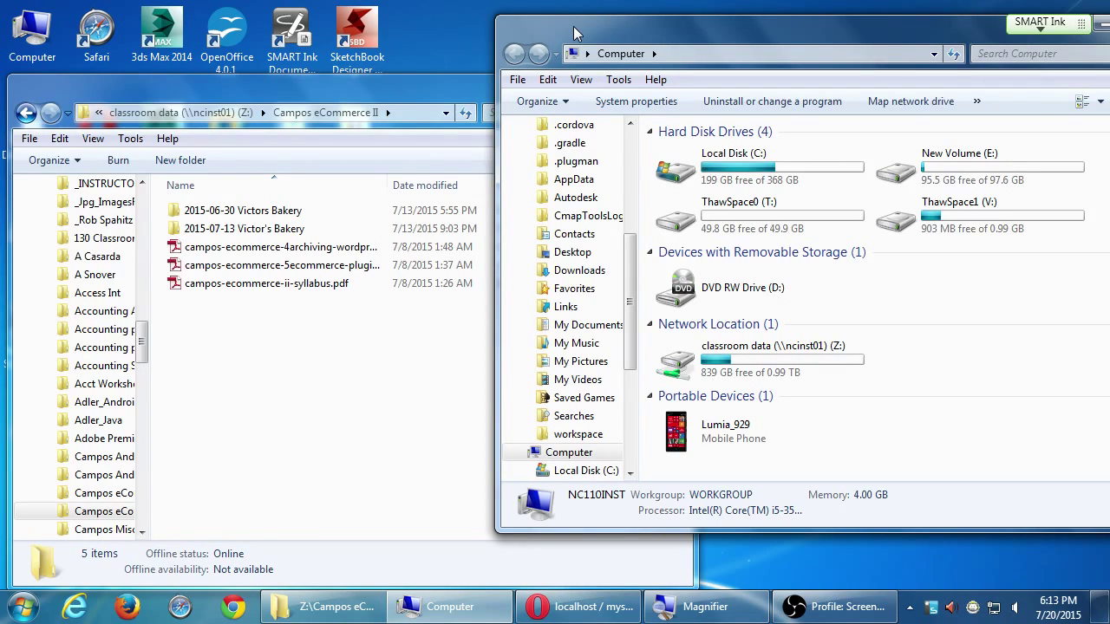
{"action": "key", "text": "super+plus"}
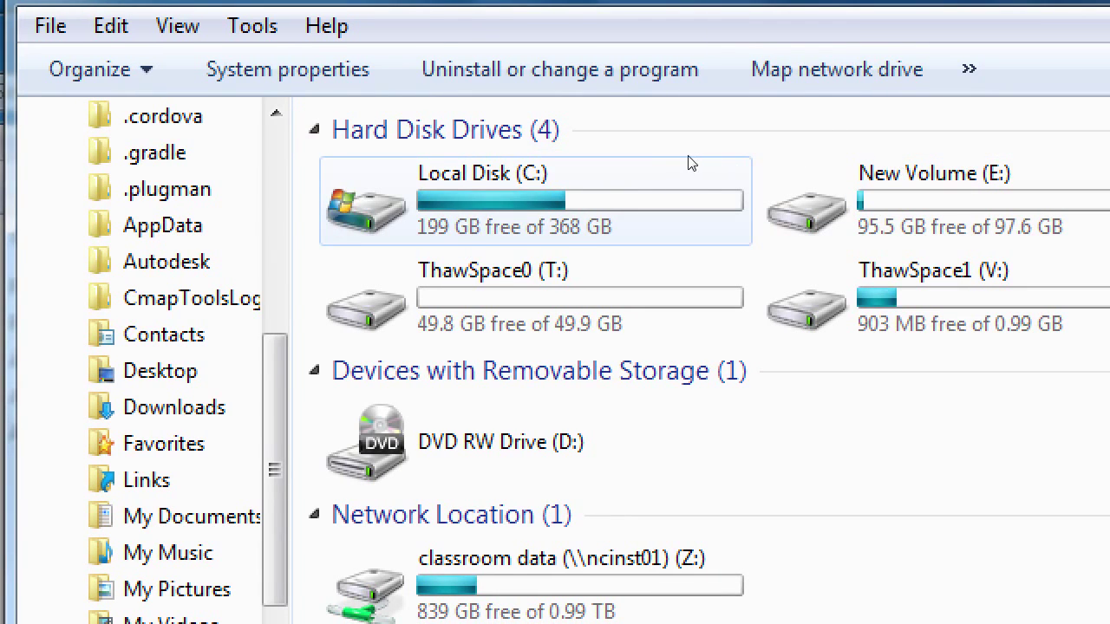
{"action": "left_click", "coordinate": [682, 175]}
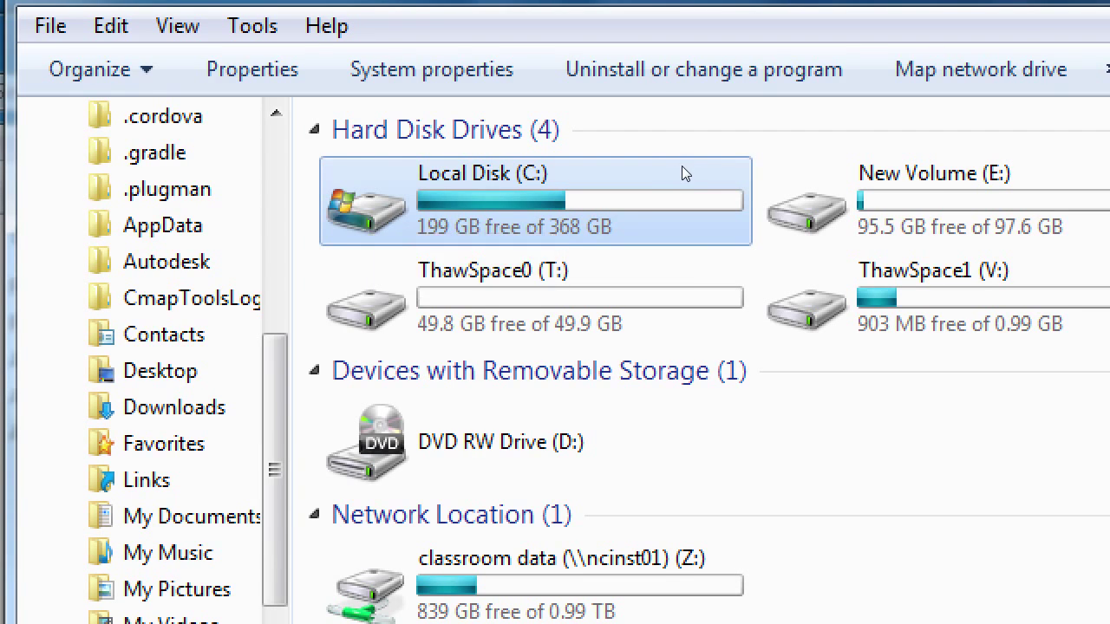
{"action": "double_click", "coordinate": [681, 167]}
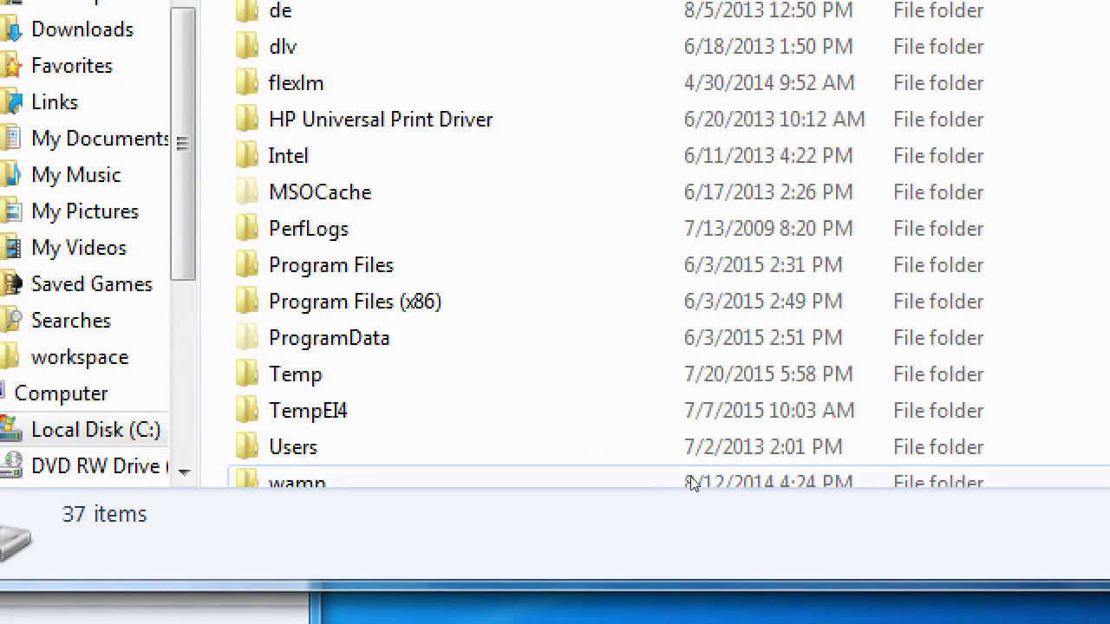
{"action": "scroll", "coordinate": [665, 528], "scroll_direction": "down", "scroll_amount": 1}
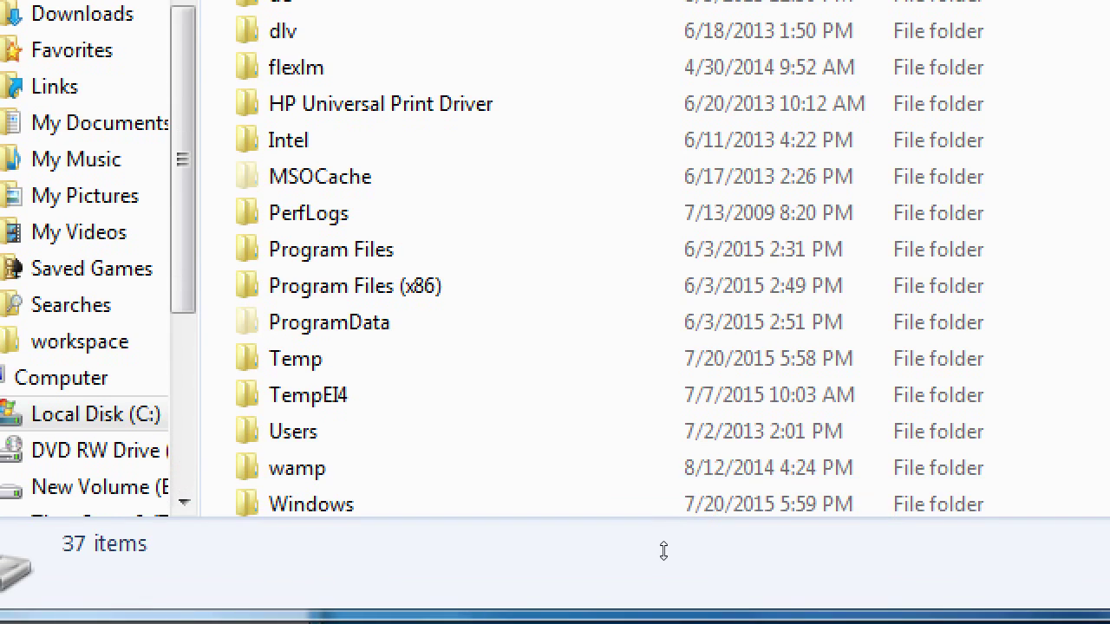
{"action": "left_click", "coordinate": [665, 483]}
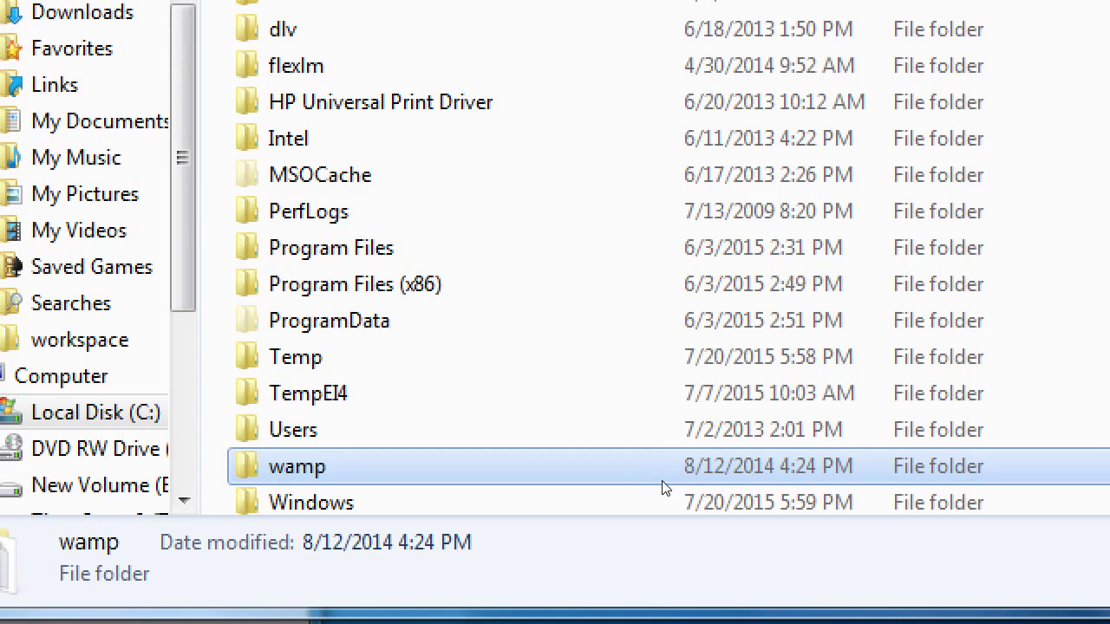
{"action": "double_click", "coordinate": [664, 482]}
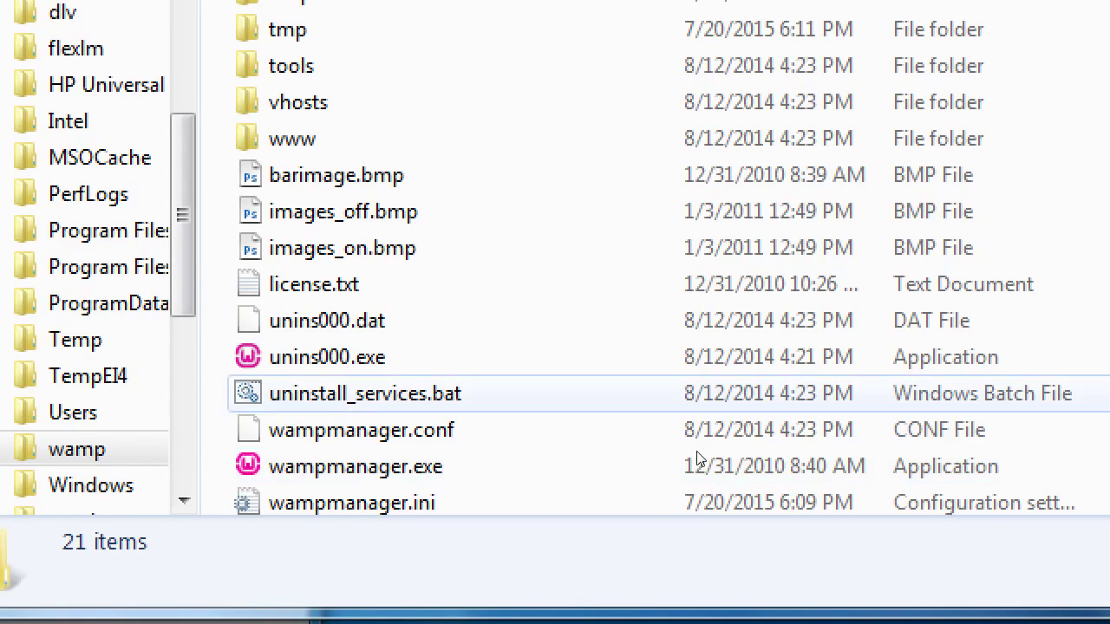
{"action": "left_click", "coordinate": [320, 425]}
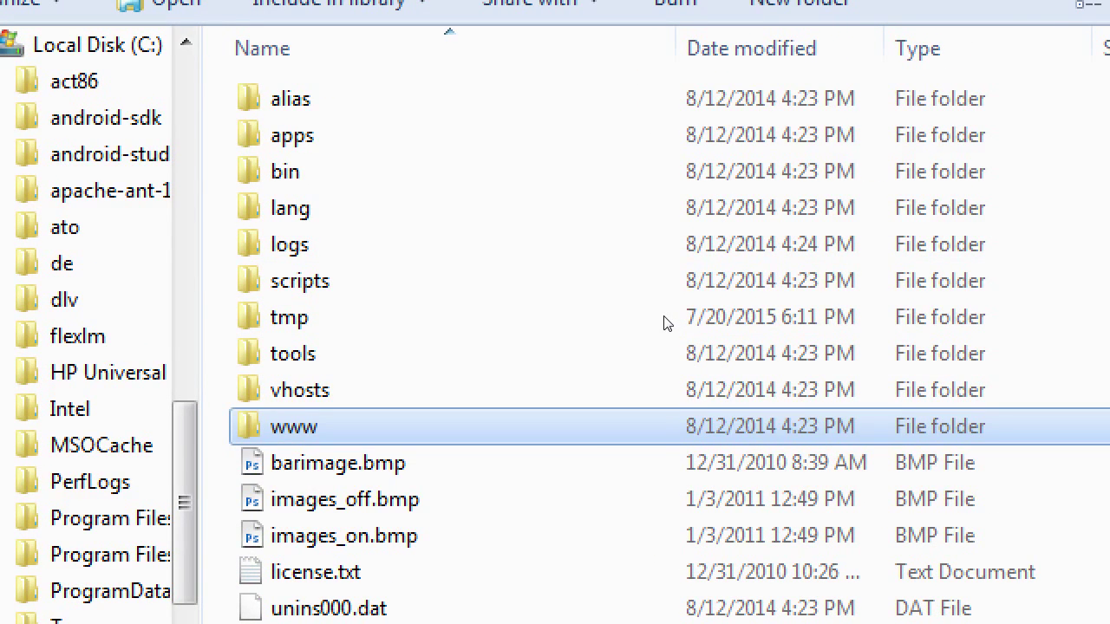
{"action": "key", "text": "Return"}
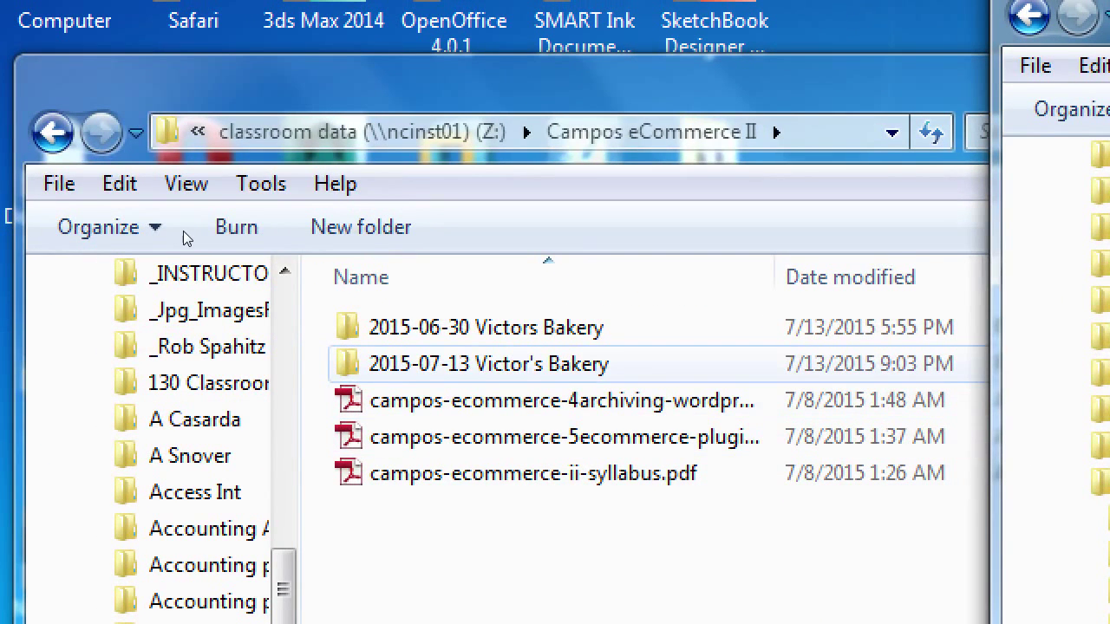
{"action": "double_click", "coordinate": [488, 364]}
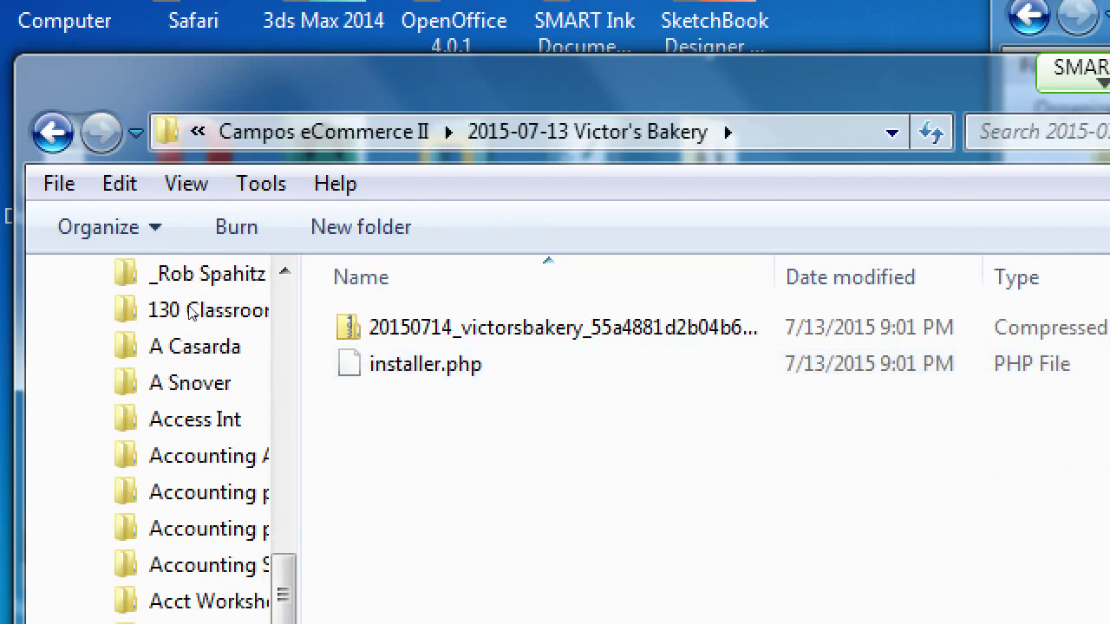
{"action": "key", "text": "BackSpace"}
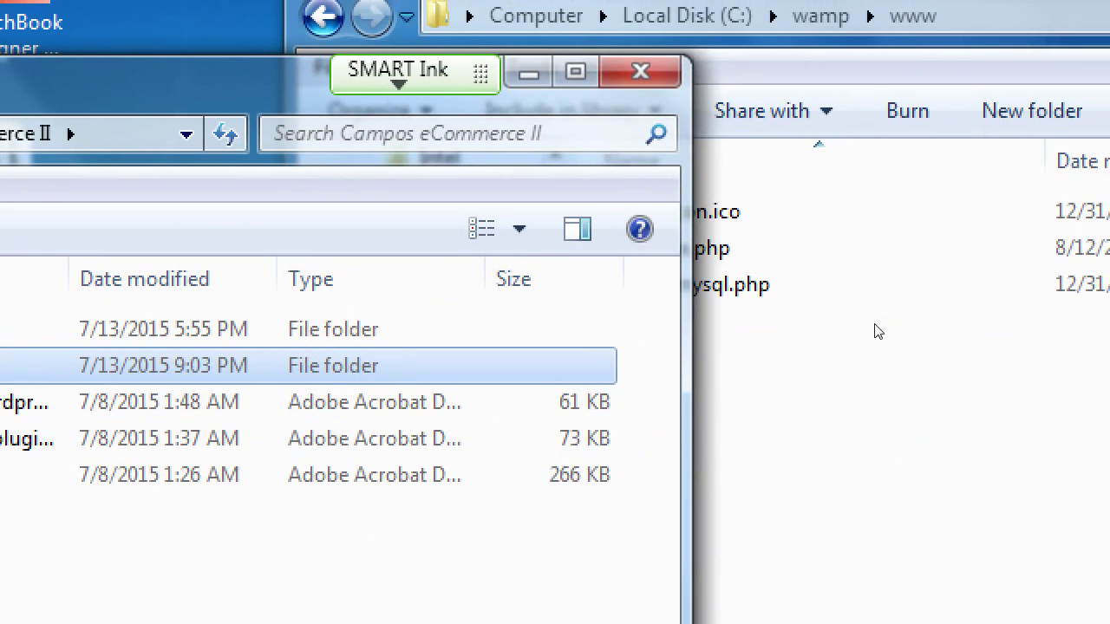
{"action": "left_click", "coordinate": [867, 325]}
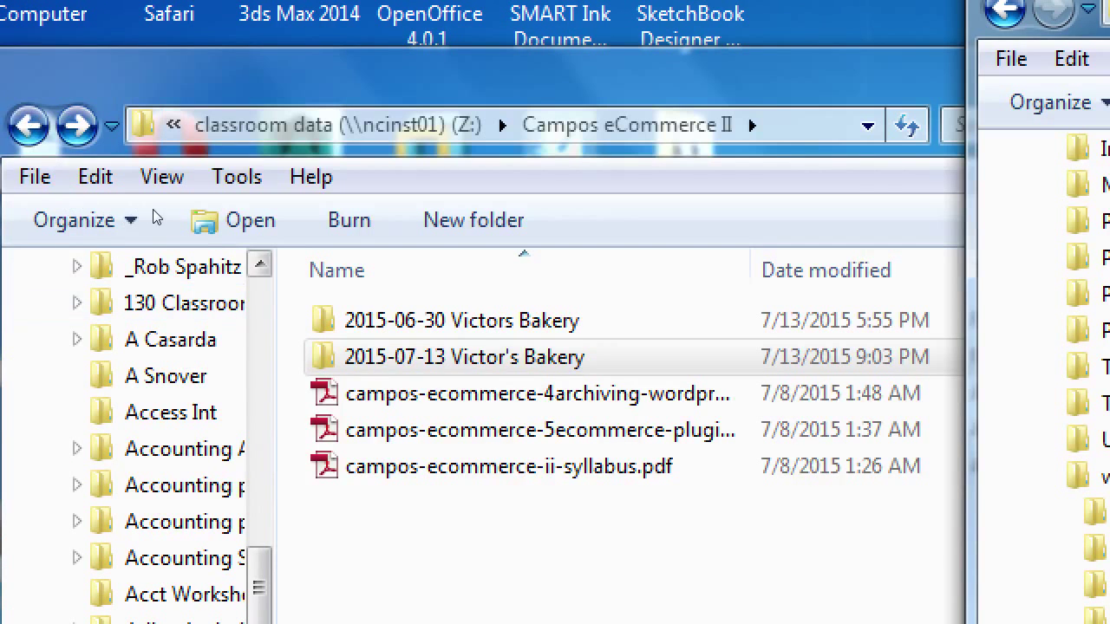
{"action": "left_click_drag", "start_coordinate": [408, 356], "coordinate": [1109, 392]}
{"action": "mouse_move", "coordinate": [860, 310]}
{"action": "left_mouse_down"}
{"action": "mouse_move", "coordinate": [882, 291]}
{"action": "mouse_move", "coordinate": [845, 299]}
{"action": "left_mouse_up"}
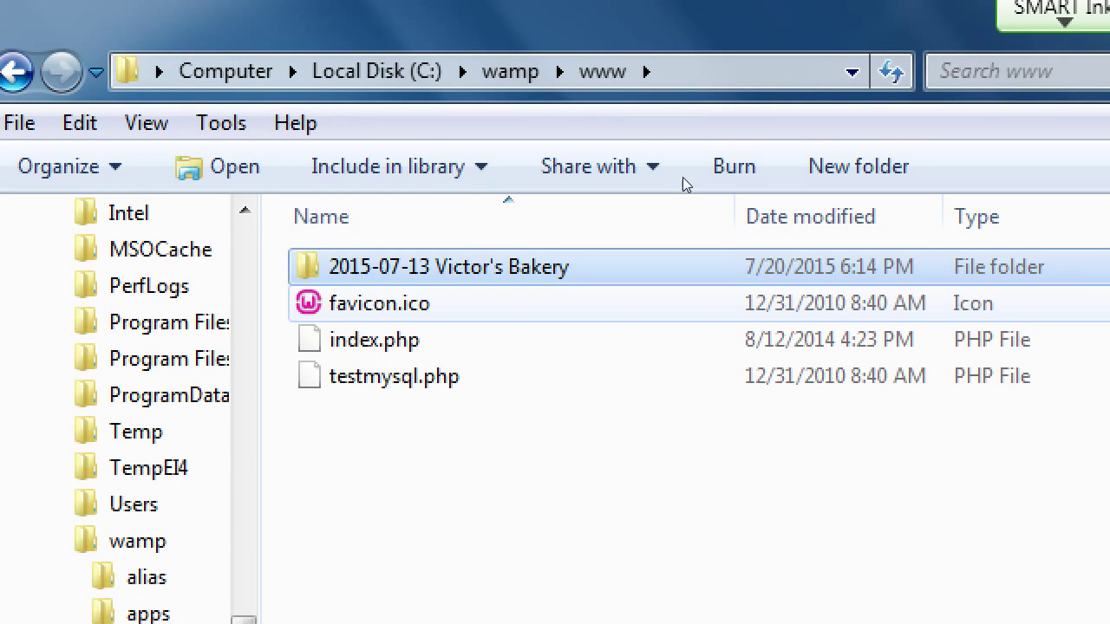
Rename the copied 2015-07-13 Victor's Bakery folder in www to 'wordpress'
{"action": "key", "text": "F2"}
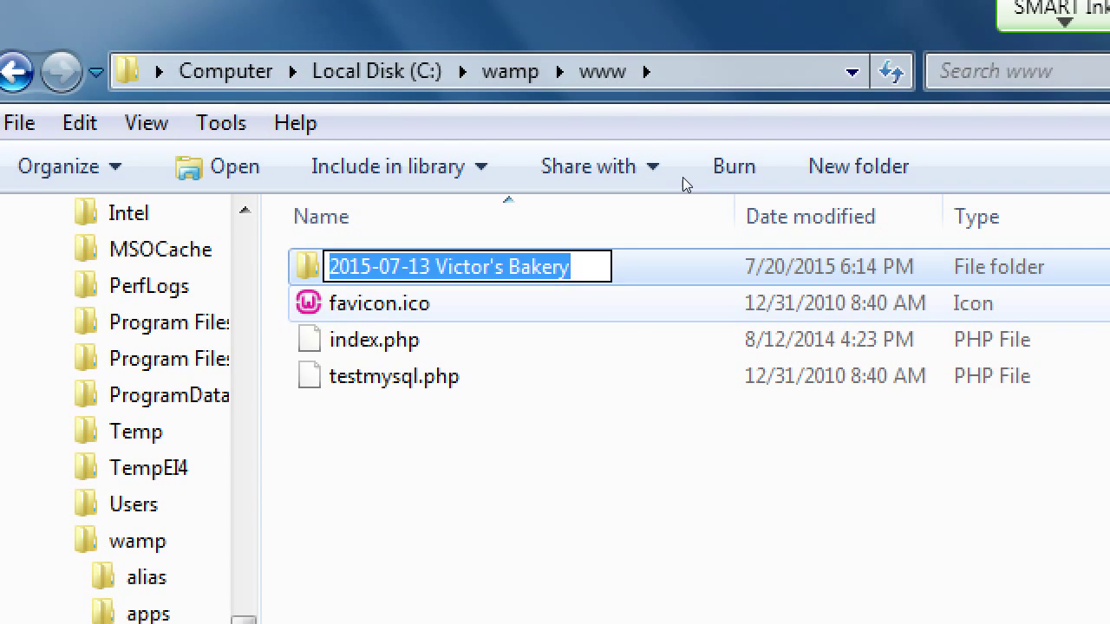
{"action": "type", "text": "wamp"}
{"action": "key", "text": "BackSpace"}
{"action": "key", "text": "BackSpace"}
{"action": "key", "text": "BackSpace"}
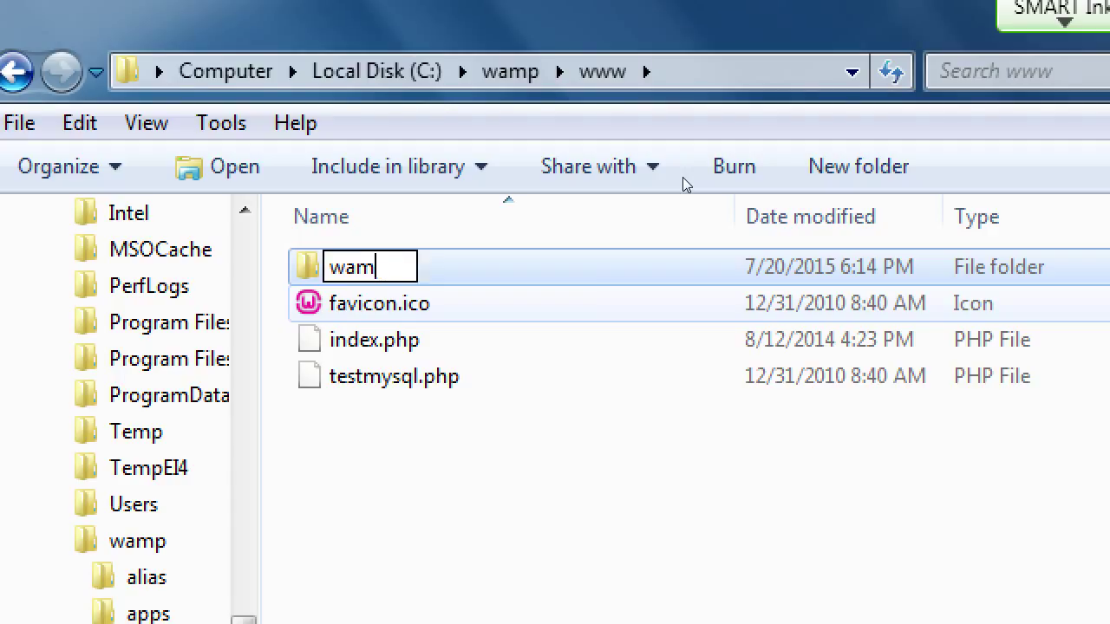
{"action": "type", "text": "ordpress"}
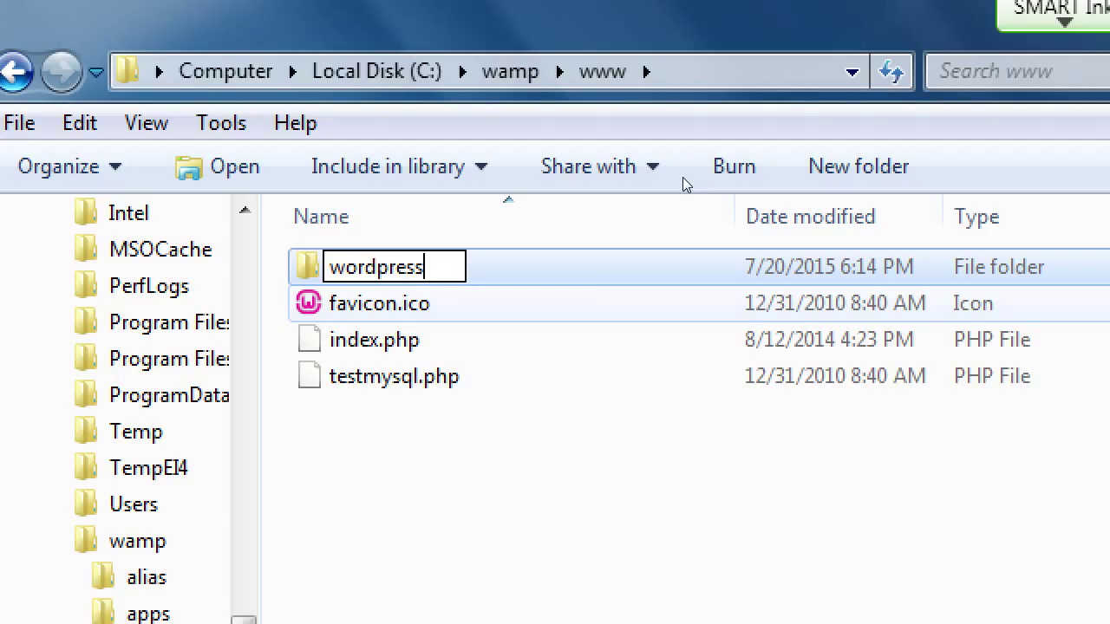
{"action": "key", "text": "Return"}
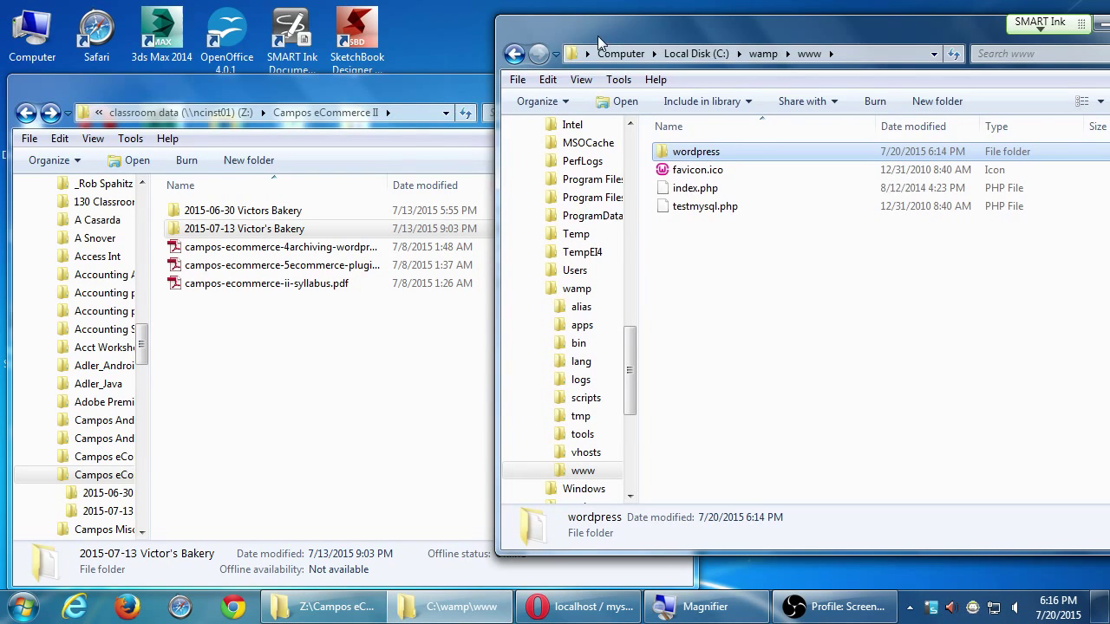
Close the www and Campos eCommerce II Explorer windows and return to the browser
{"action": "left_click_drag", "start_coordinate": [597, 36], "coordinate": [490, 37]}
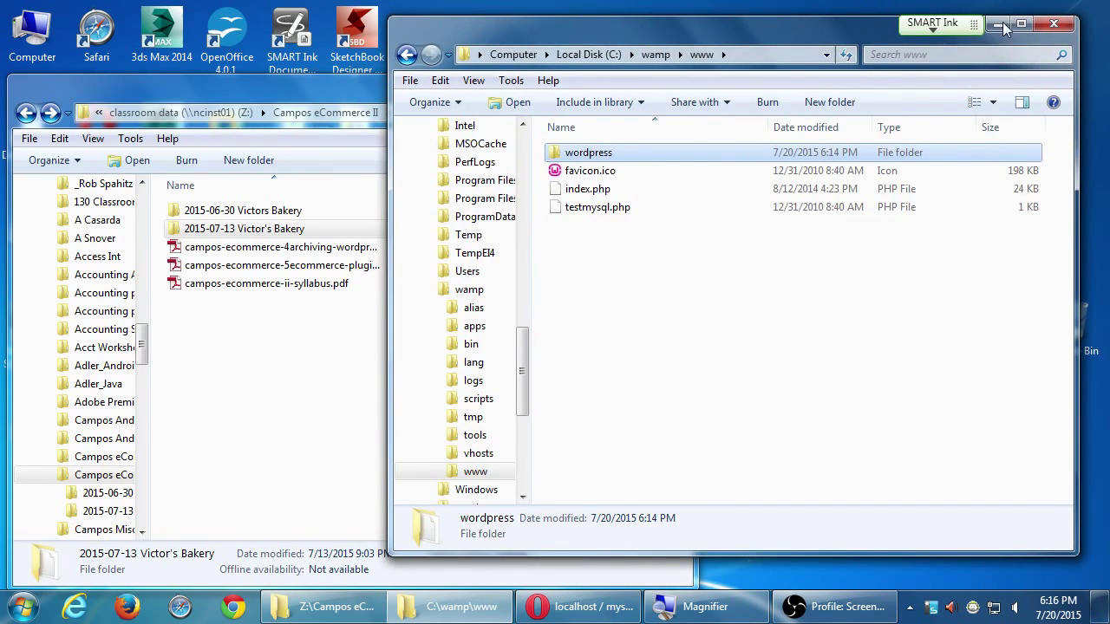
{"action": "left_click", "coordinate": [1053, 23]}
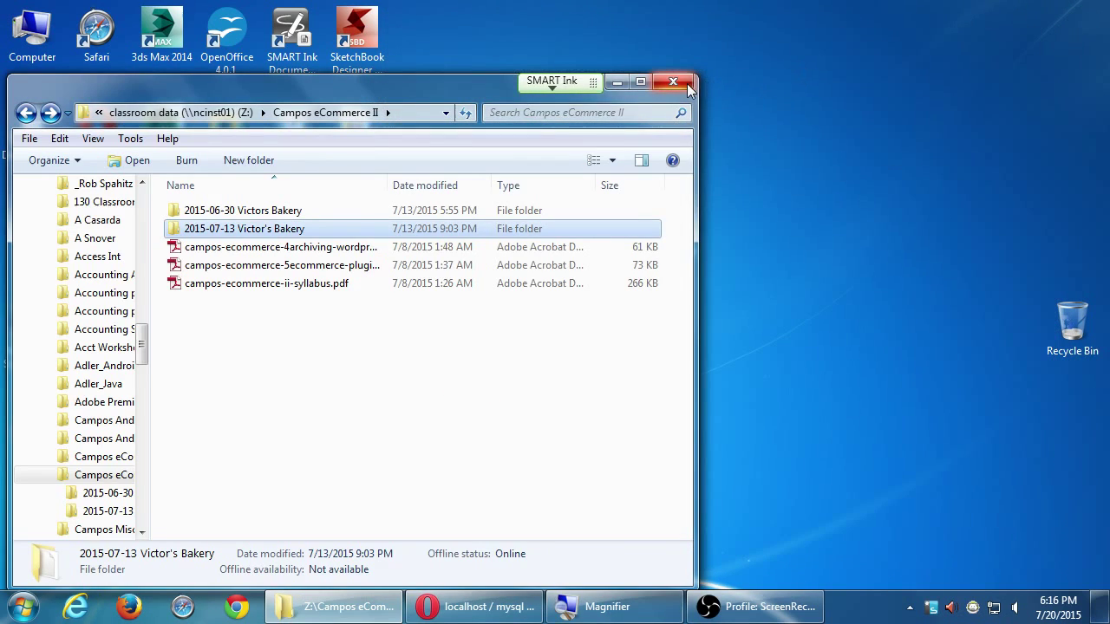
{"action": "left_click", "coordinate": [681, 84]}
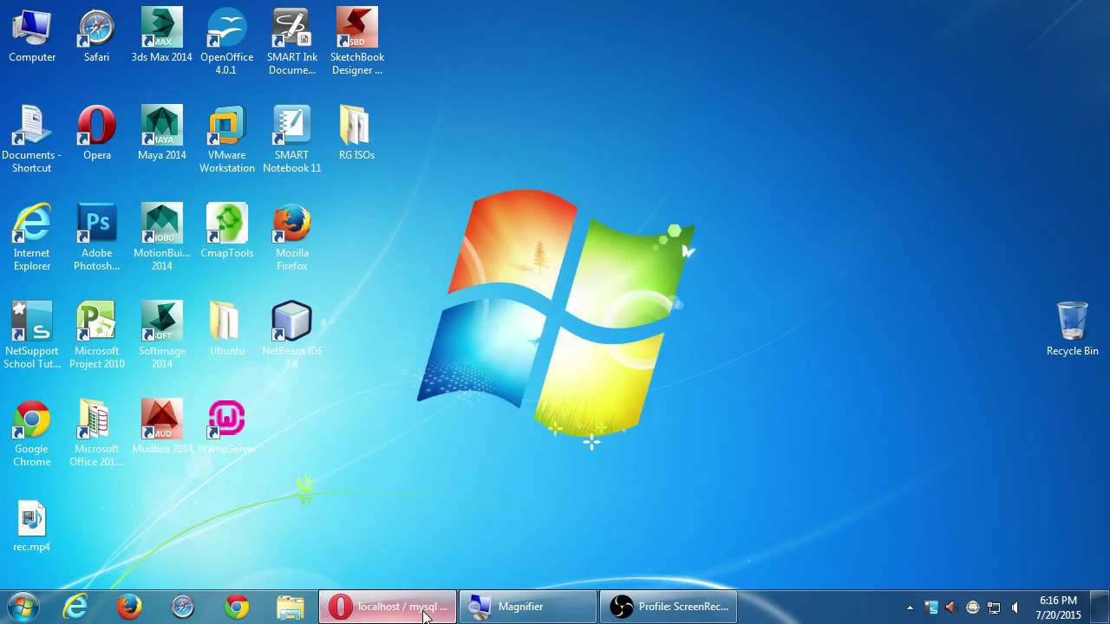
{"action": "left_click", "coordinate": [406, 607]}
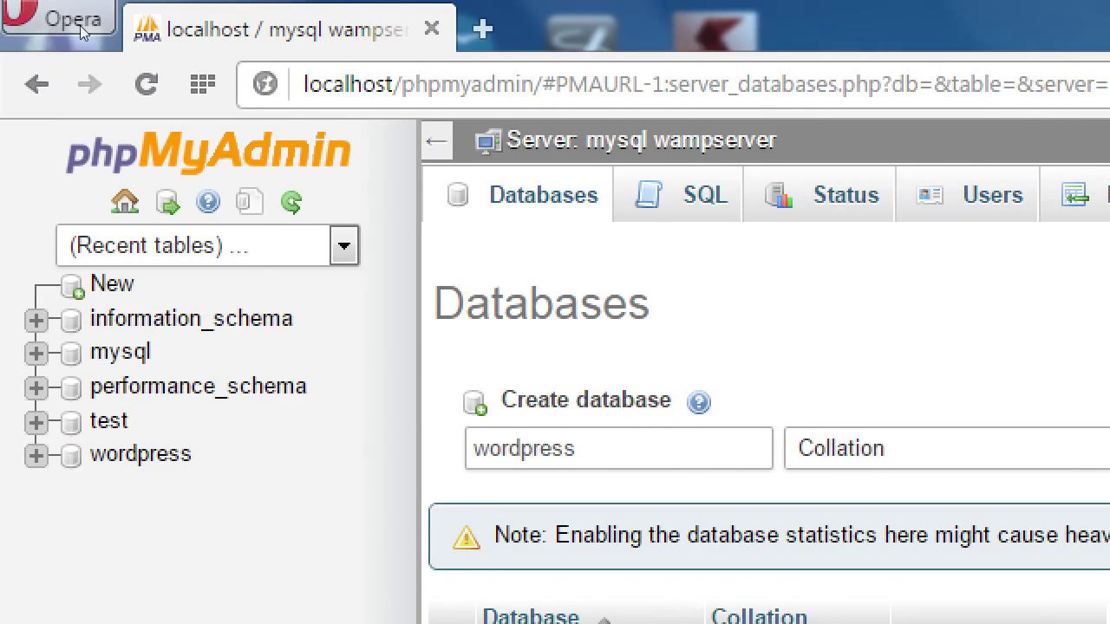
Load localhost/wordpress/installer.php in the browser
{"action": "key", "text": "ctrl+l"}
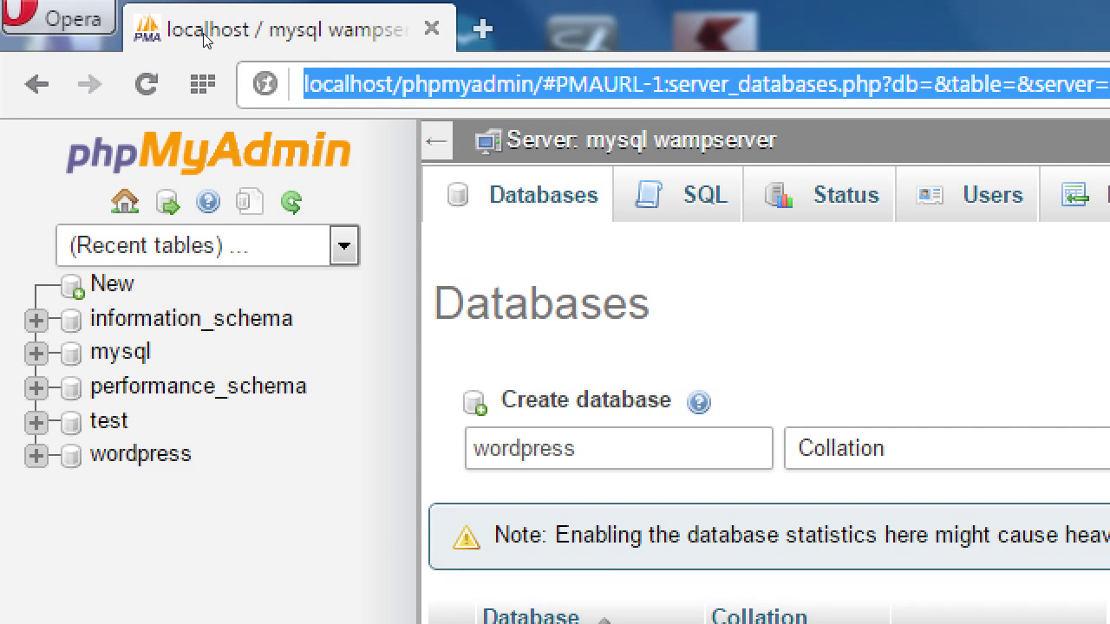
{"action": "type", "text": "http:"}
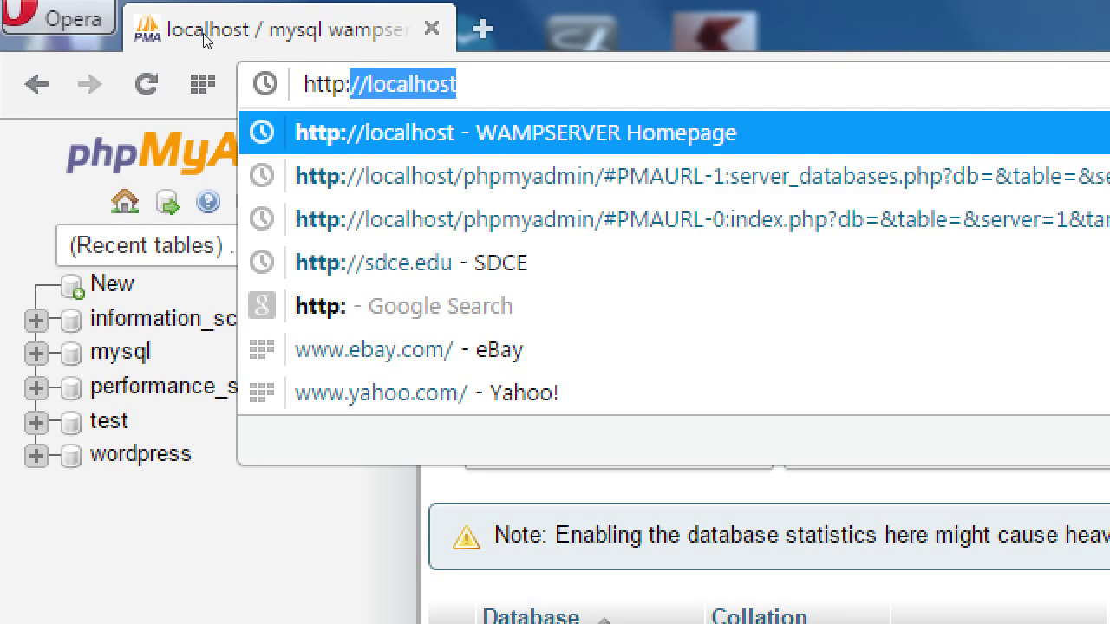
{"action": "key", "text": "Right"}
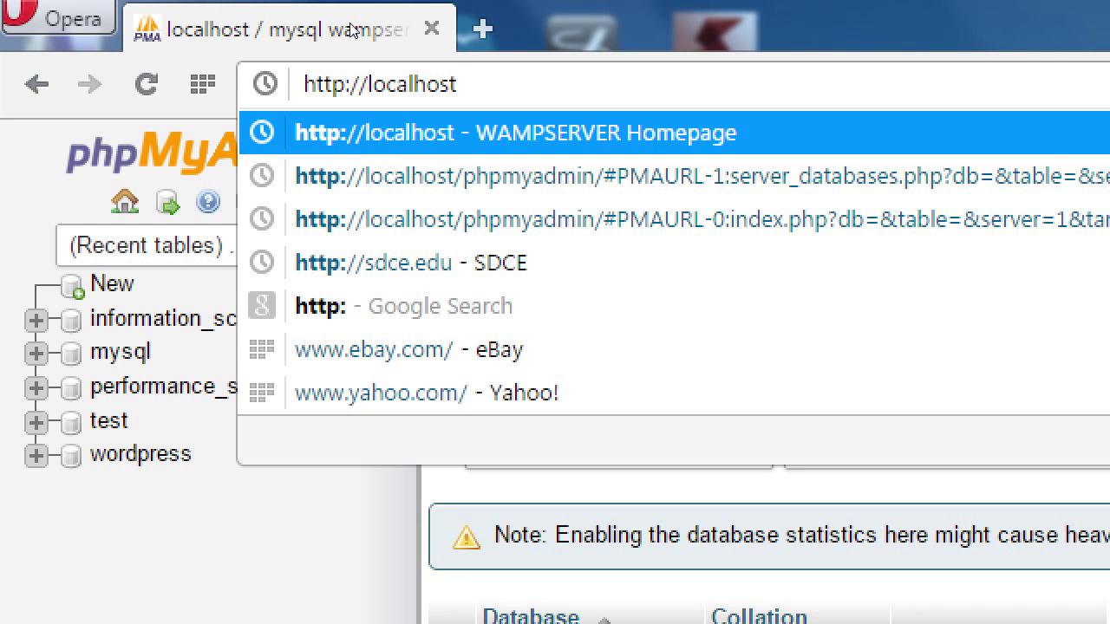
{"action": "type", "text": "/"}
{"action": "type", "text": "wor"}
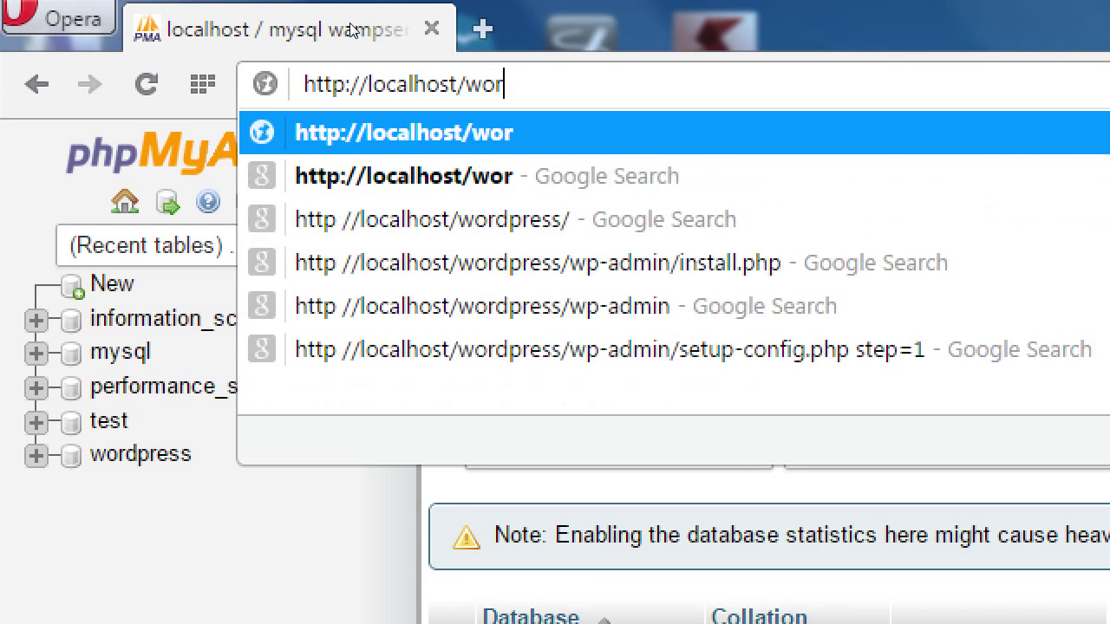
{"action": "type", "text": "dpress/in"}
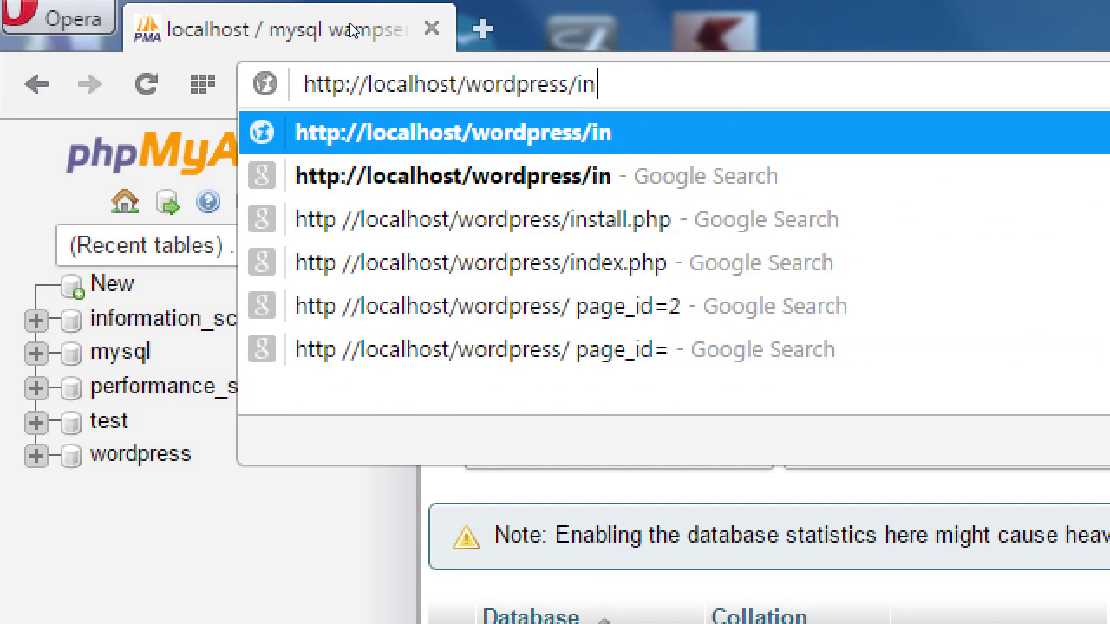
{"action": "type", "text": "staller.php"}
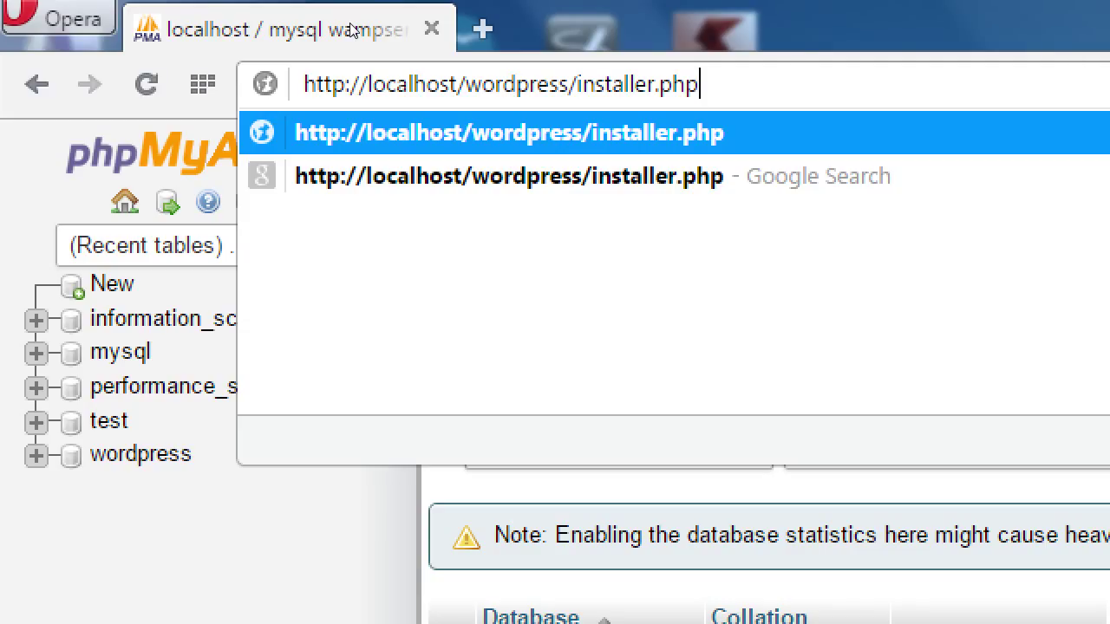
{"action": "key", "text": "Return"}
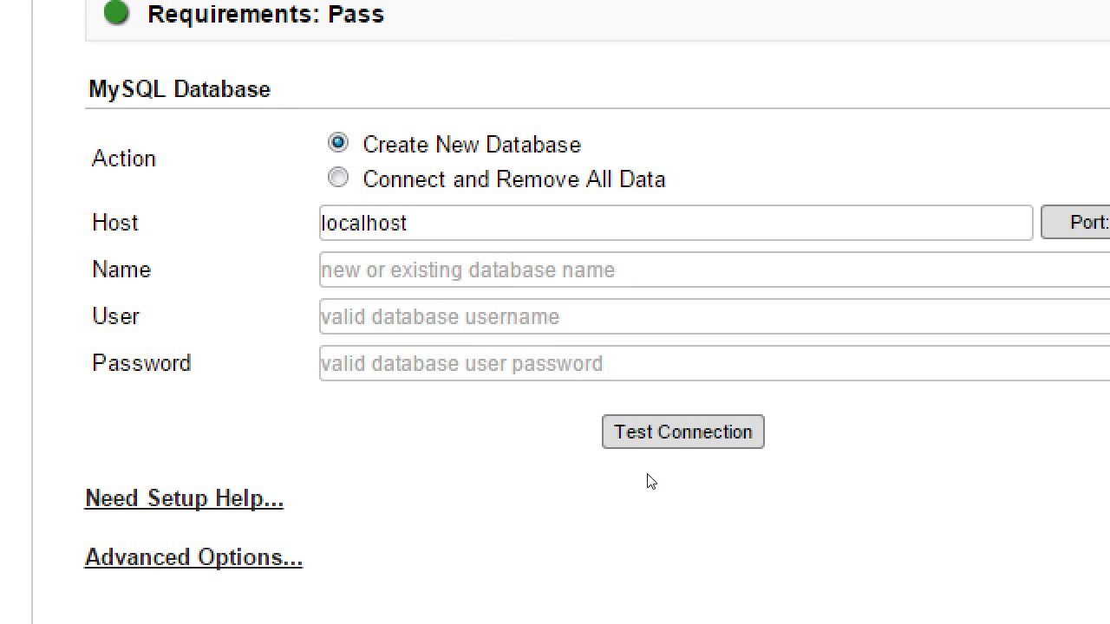
Enter database 'wordpress' with user 'root' and test the connection
{"action": "key", "text": "Tab"}
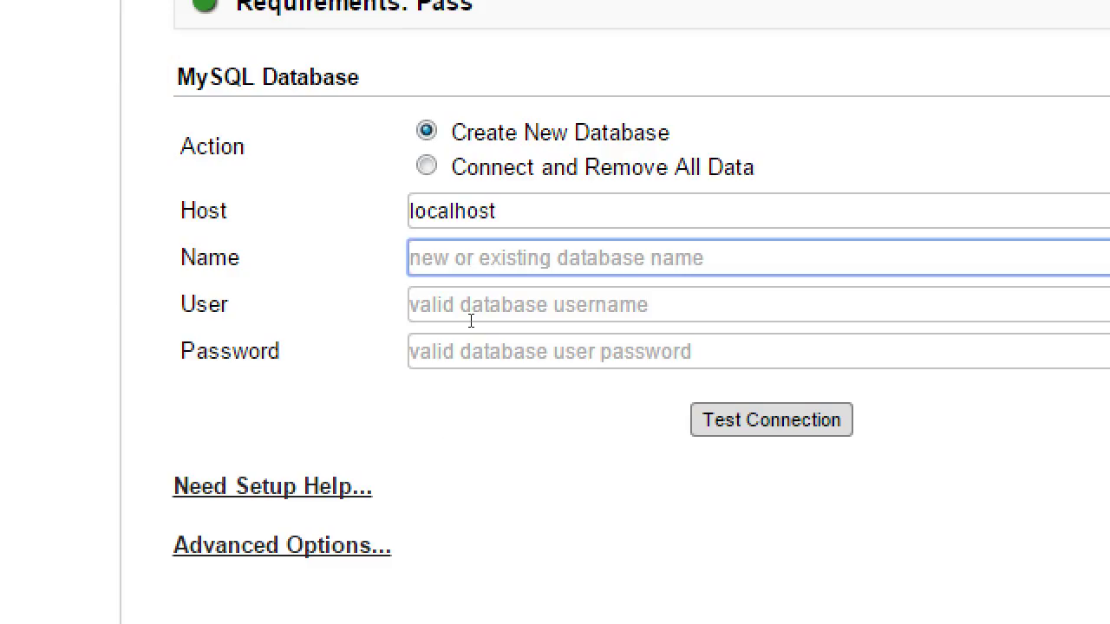
{"action": "type", "text": "wordpress"}
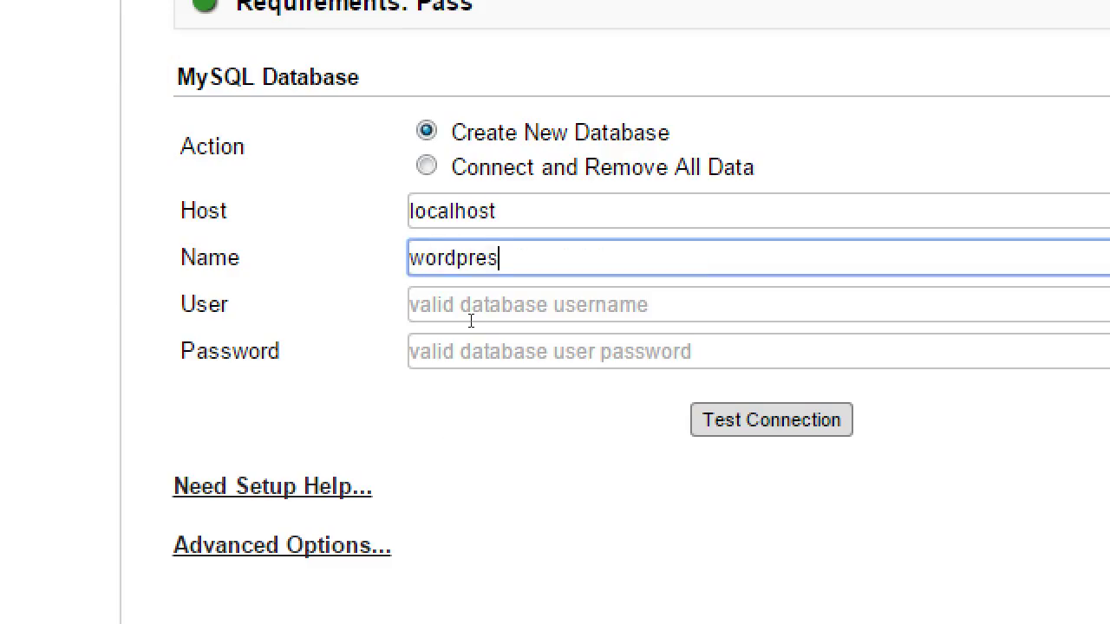
{"action": "key", "text": "Tab"}
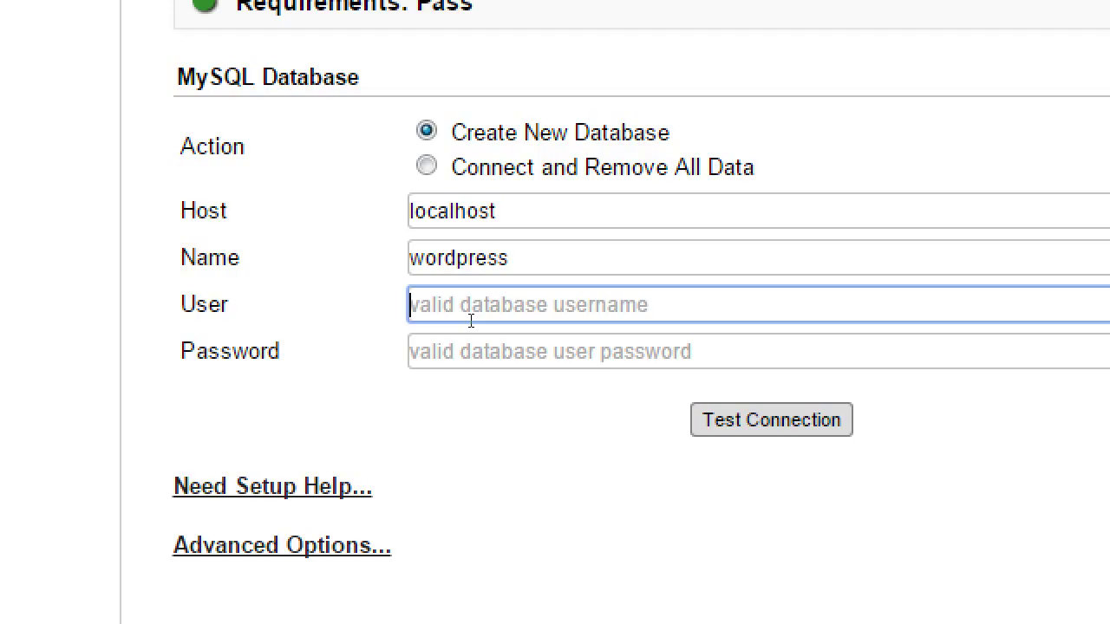
{"action": "type", "text": "root"}
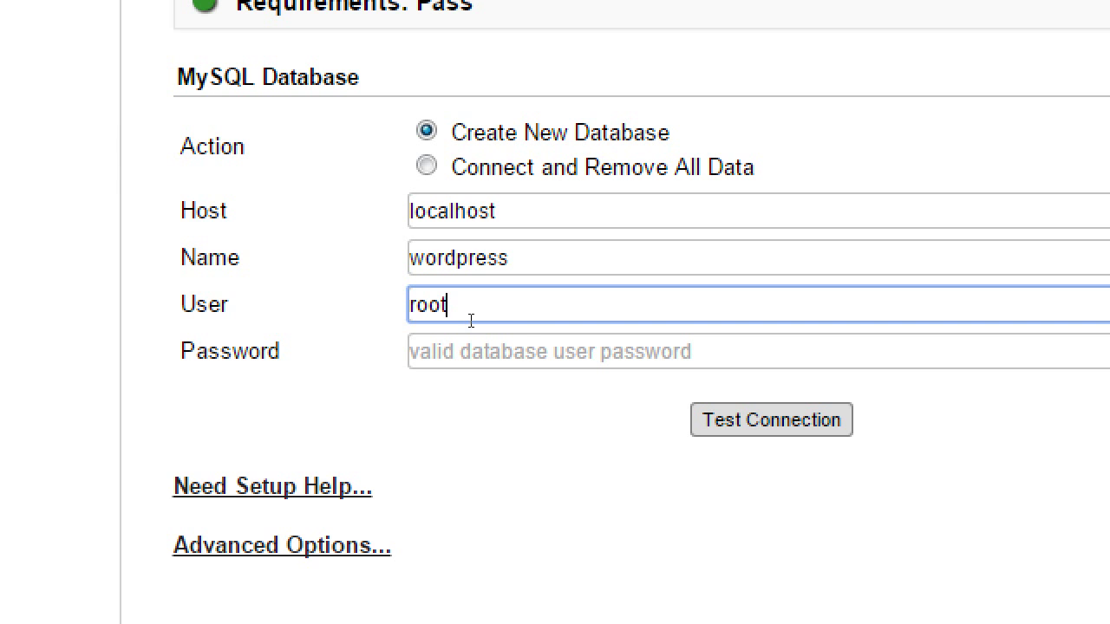
{"action": "key", "text": "Tab"}
{"action": "key", "text": "Tab"}
{"action": "key", "text": "Return"}
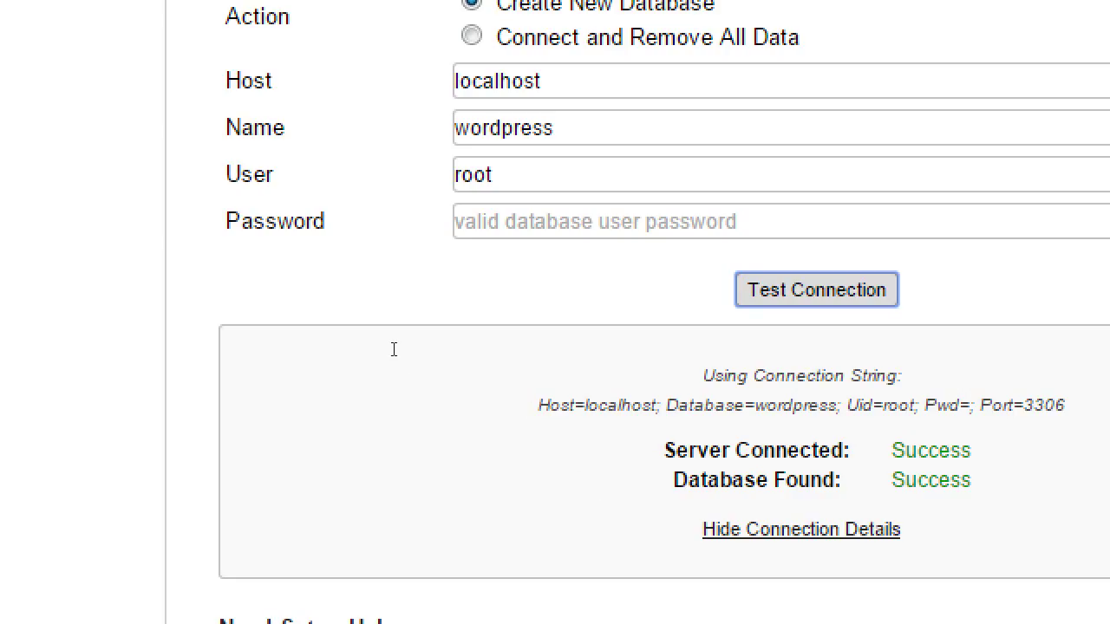
Tick the 'I have read all warnings & notices' checkbox
{"action": "scroll", "coordinate": [354, 535], "scroll_direction": "down", "scroll_amount": 5}
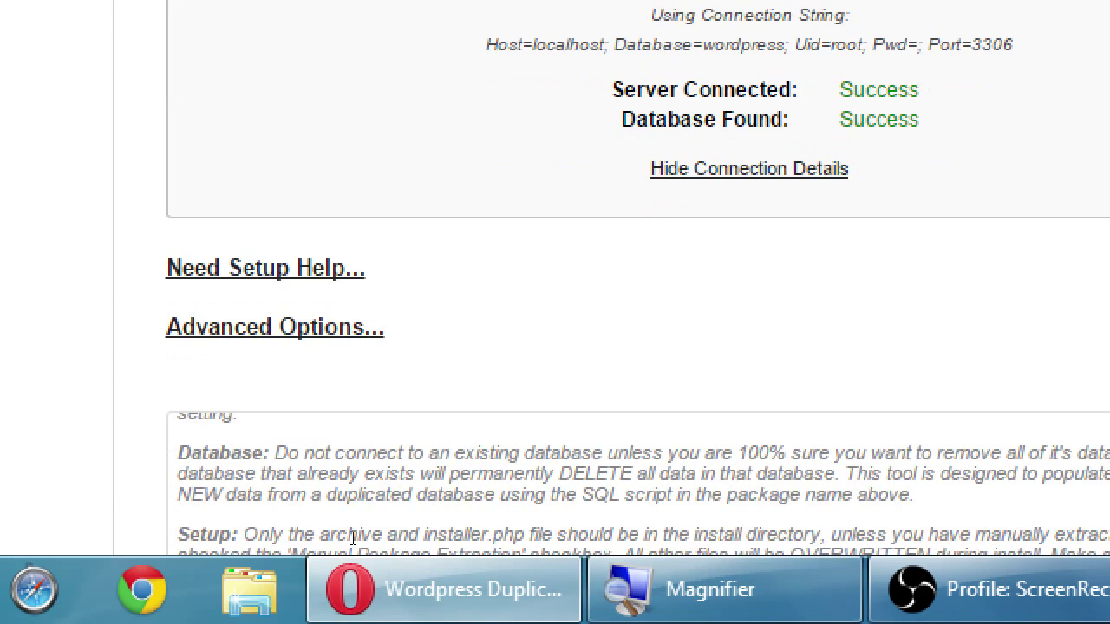
{"action": "scroll", "coordinate": [260, 520], "scroll_direction": "down", "scroll_amount": 2}
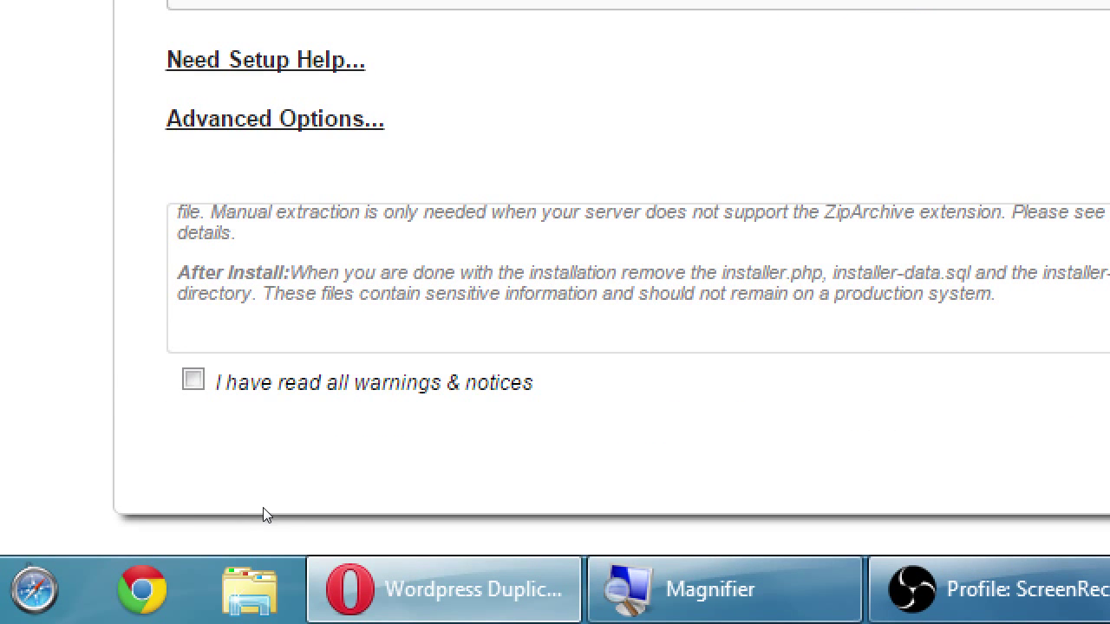
{"action": "key", "text": "space"}
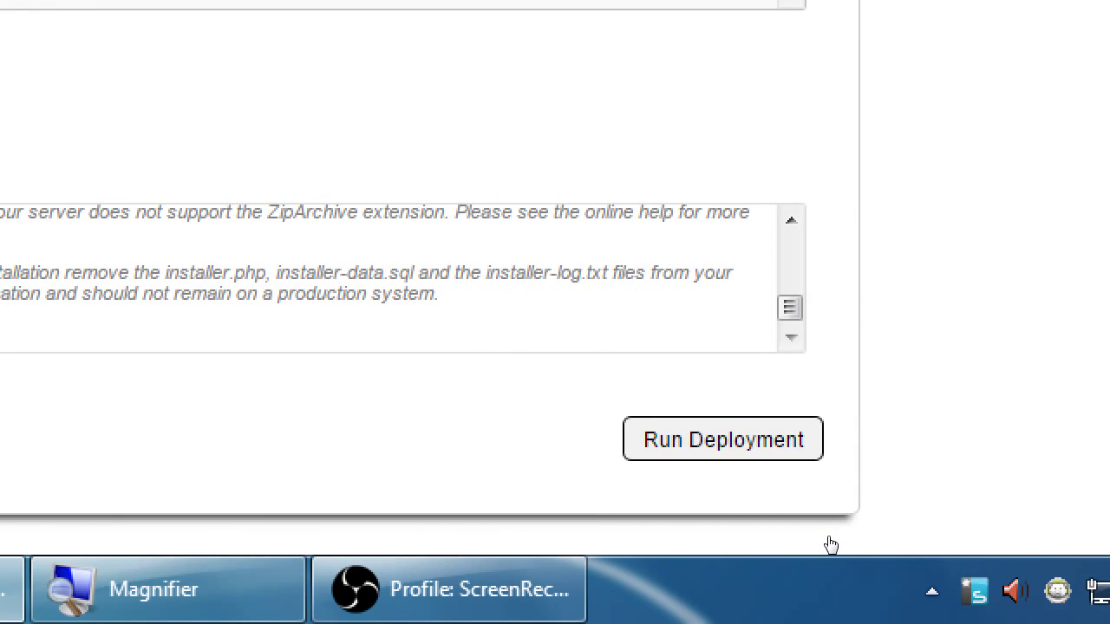
Run the package deployment into the wordpress database on localhost and confirm the server settings
{"action": "left_click", "coordinate": [776, 453]}
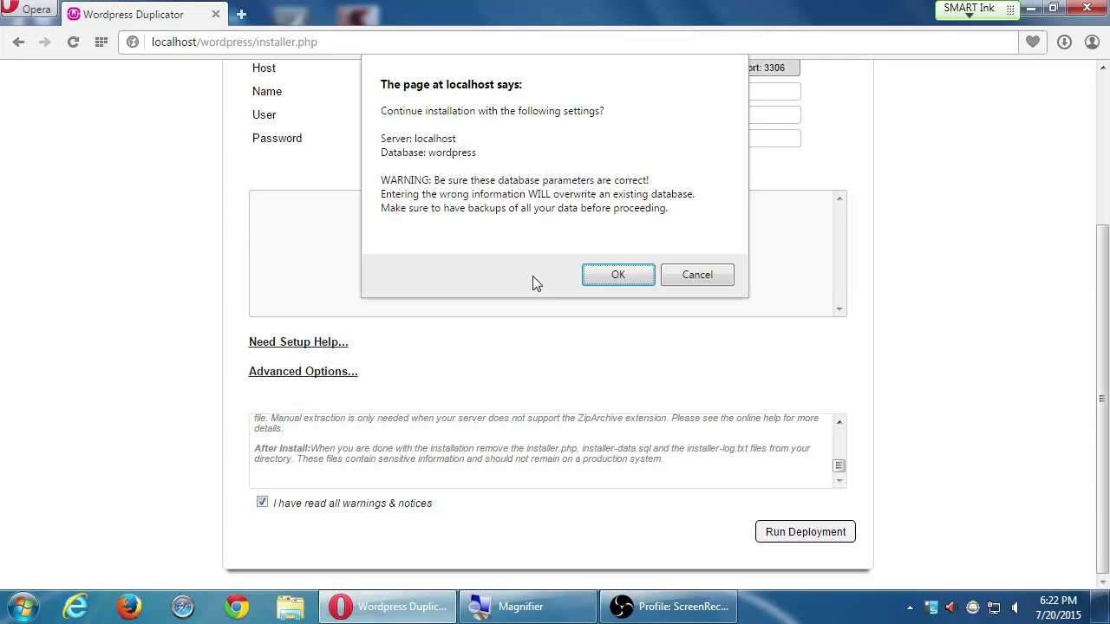
{"action": "left_click", "coordinate": [612, 275]}
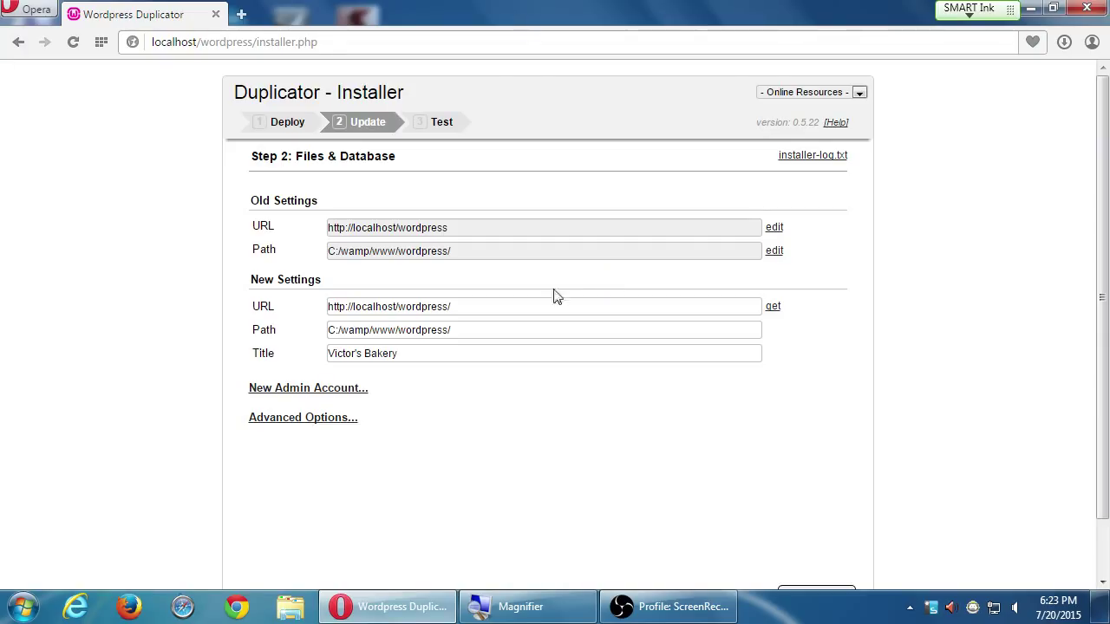
{"action": "scroll", "coordinate": [780, 317], "scroll_direction": "down", "scroll_amount": 1}
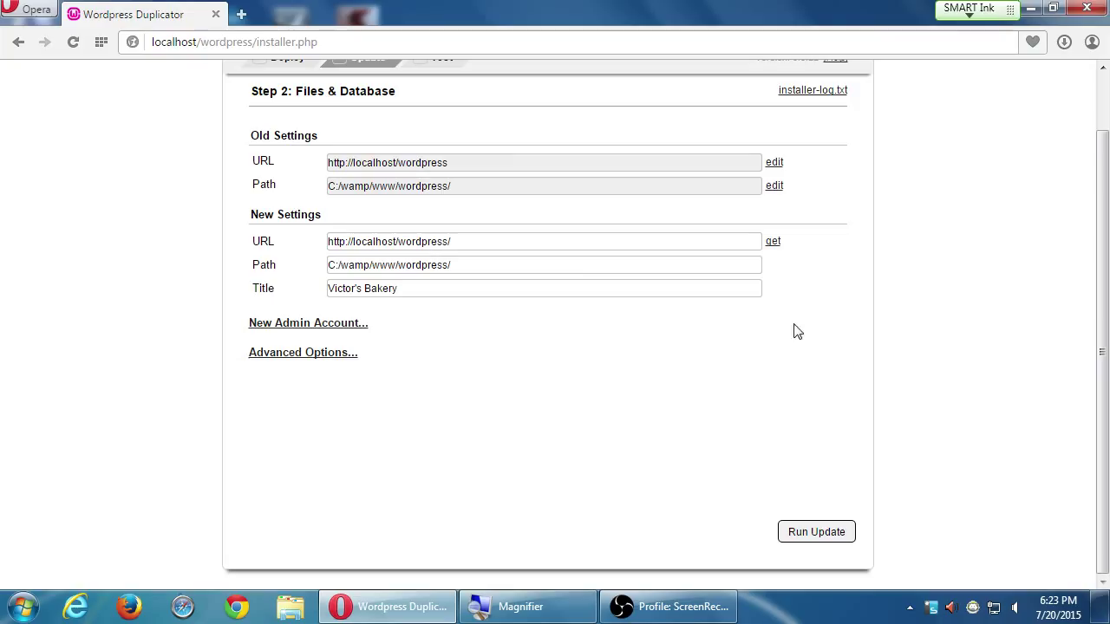
{"action": "left_click_drag", "start_coordinate": [401, 291], "coordinate": [290, 287]}
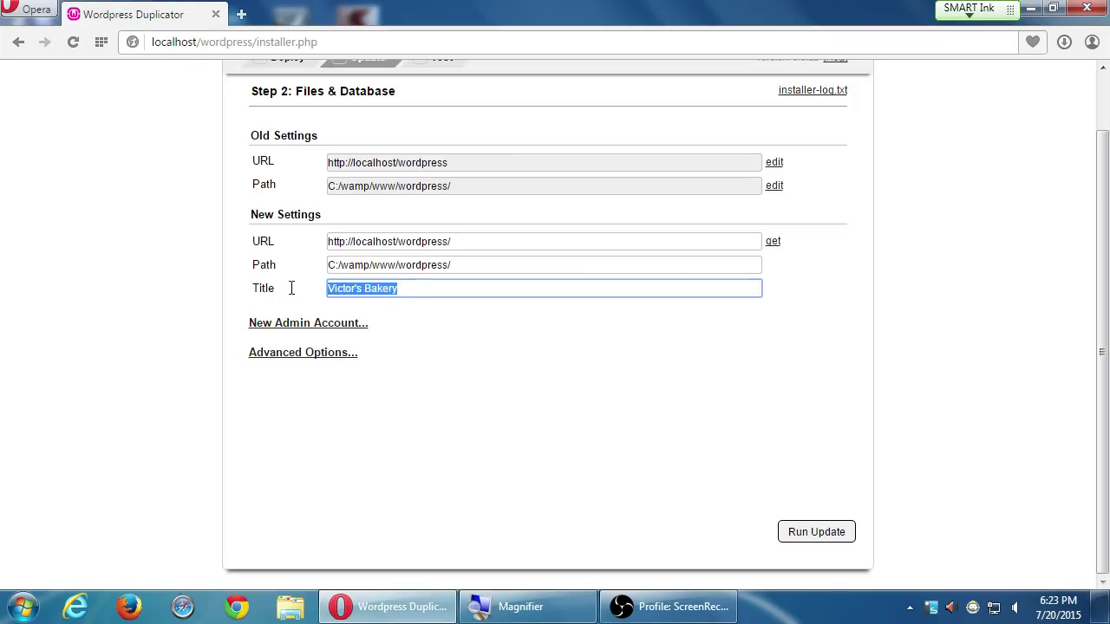
{"action": "left_click", "coordinate": [750, 402]}
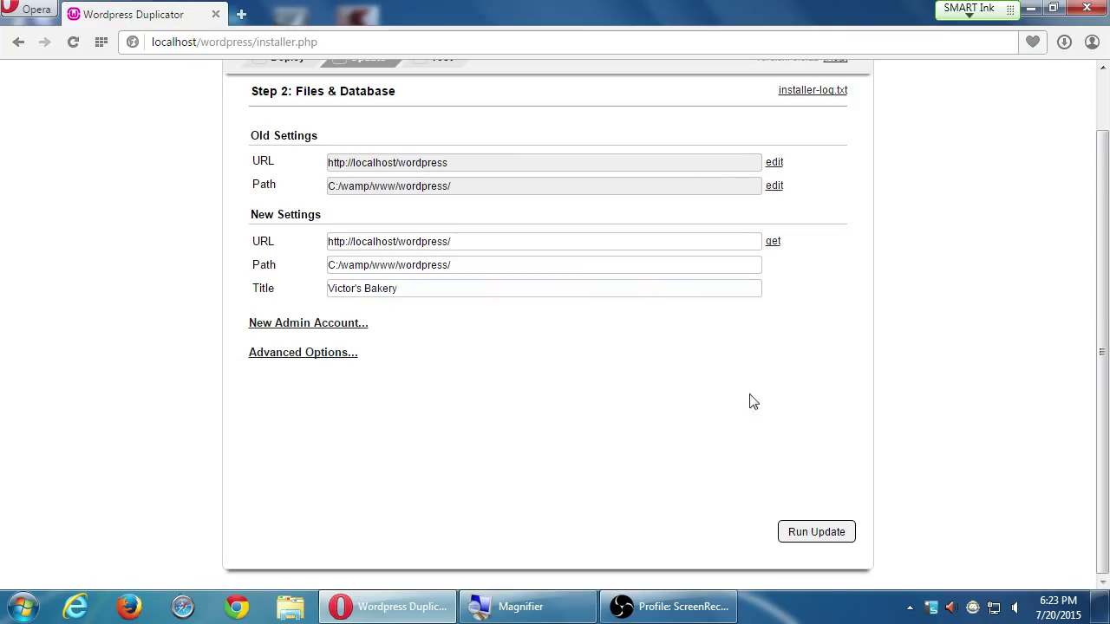
{"action": "left_click", "coordinate": [820, 530]}
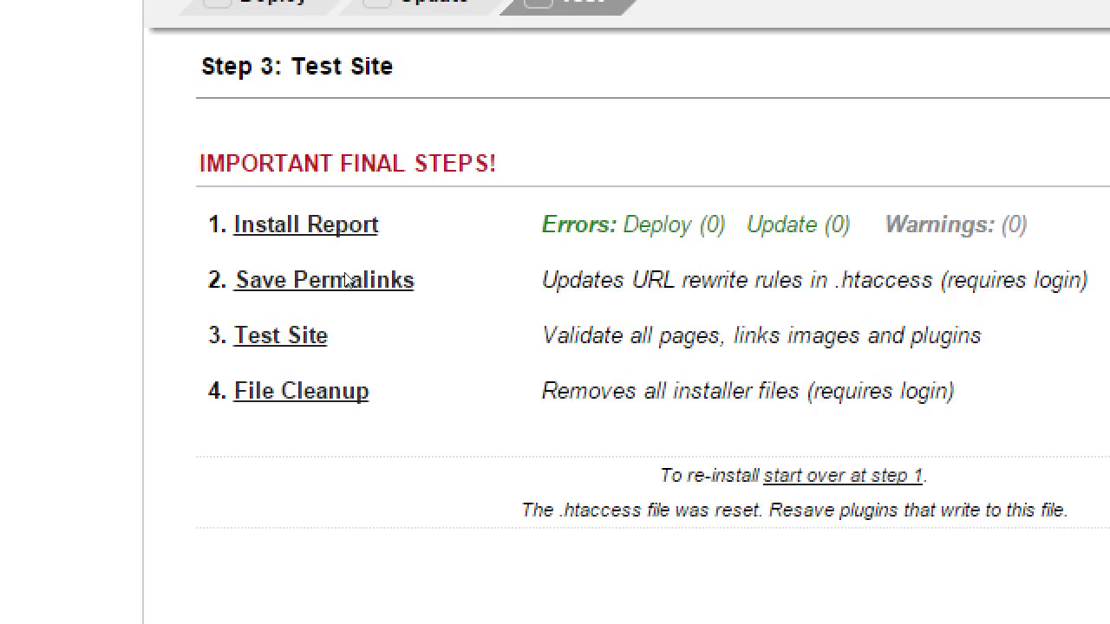
Follow the Save Permalinks final step to open the site's login page
{"action": "left_click", "coordinate": [349, 273]}
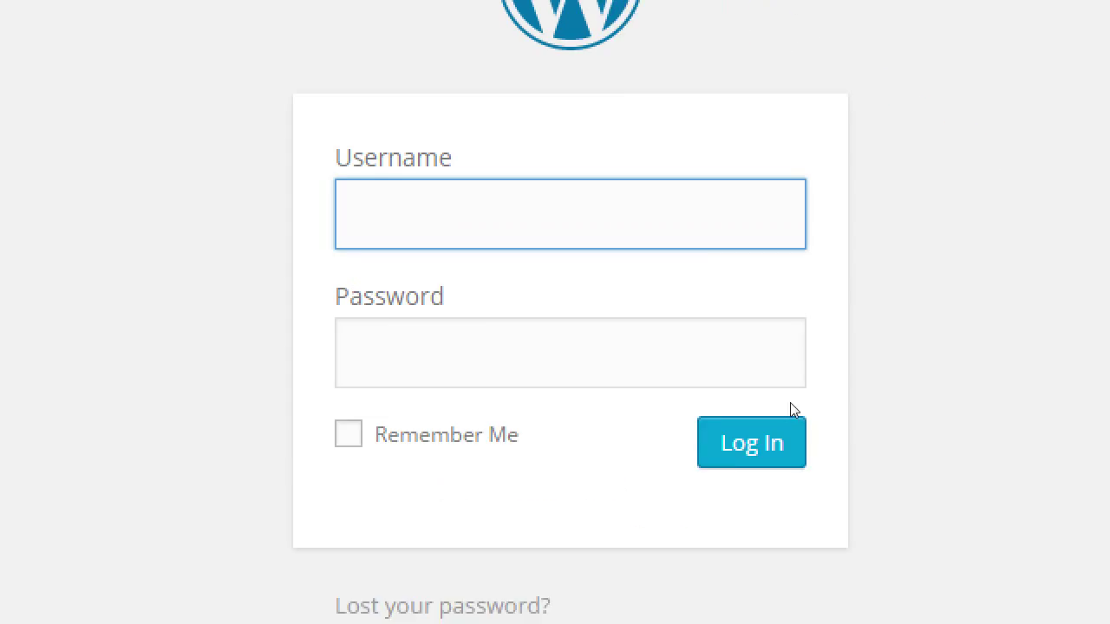
Log in to the WordPress admin with the admin username and account password
{"action": "type", "text": "admin"}
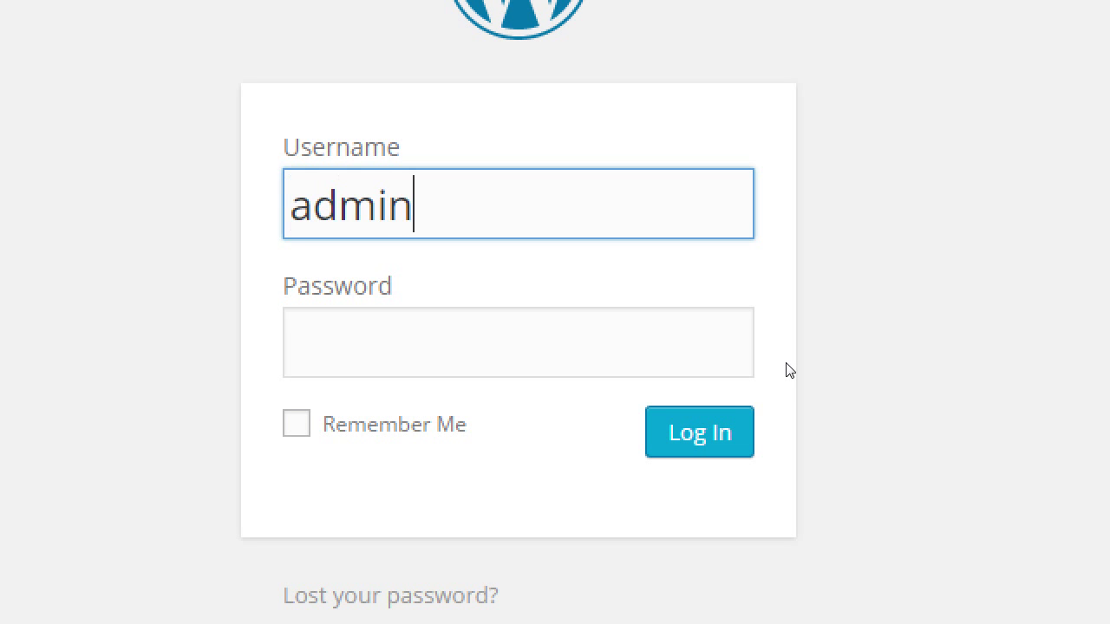
{"action": "key", "text": "Tab"}
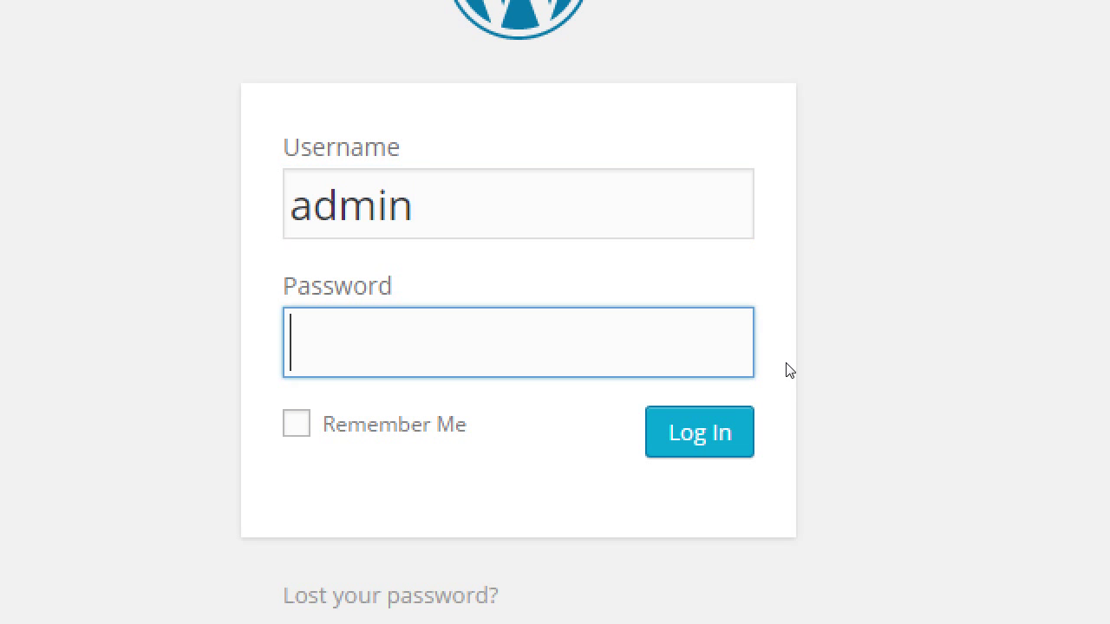
{"action": "type", "text": "••••••••"}
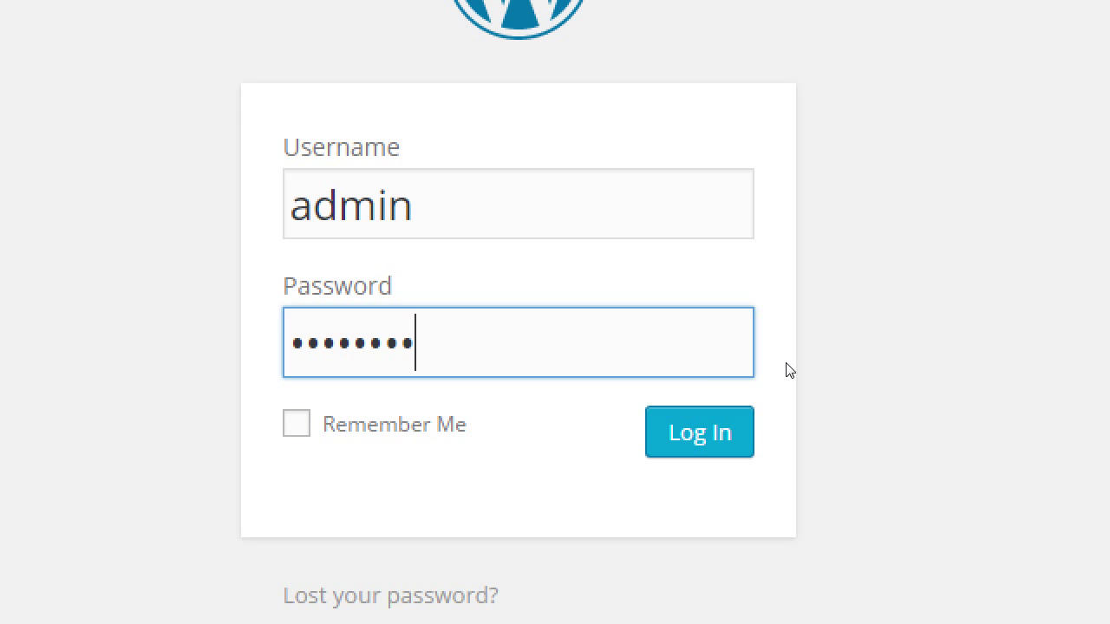
{"action": "left_click", "coordinate": [661, 431]}
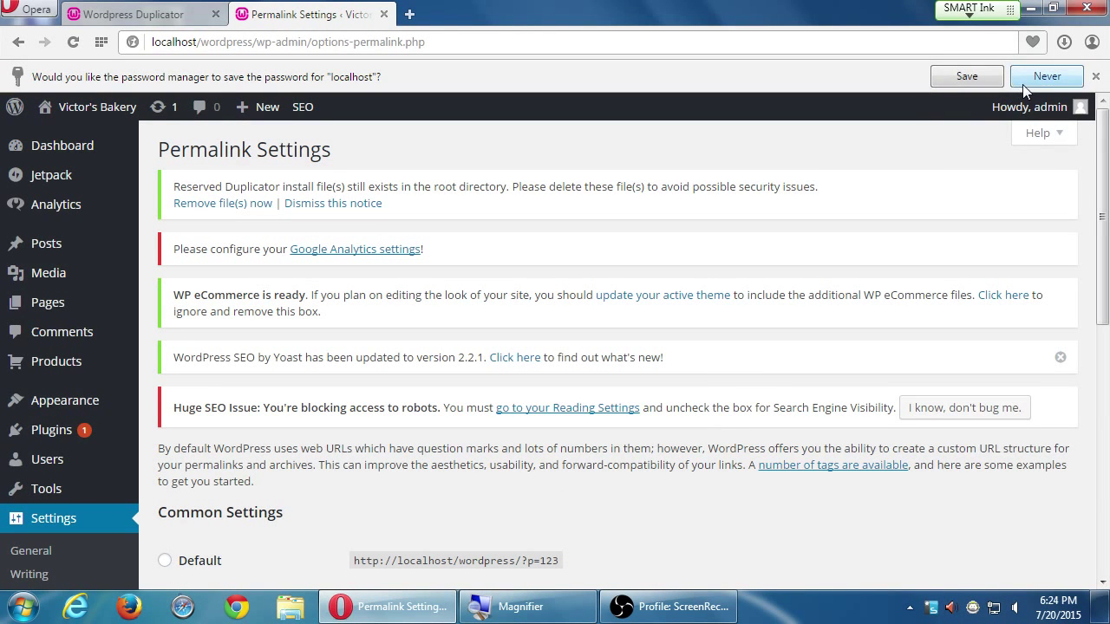
Decline the browser's password prompt and save permalinks with Post name selected
{"action": "left_click", "coordinate": [1049, 76]}
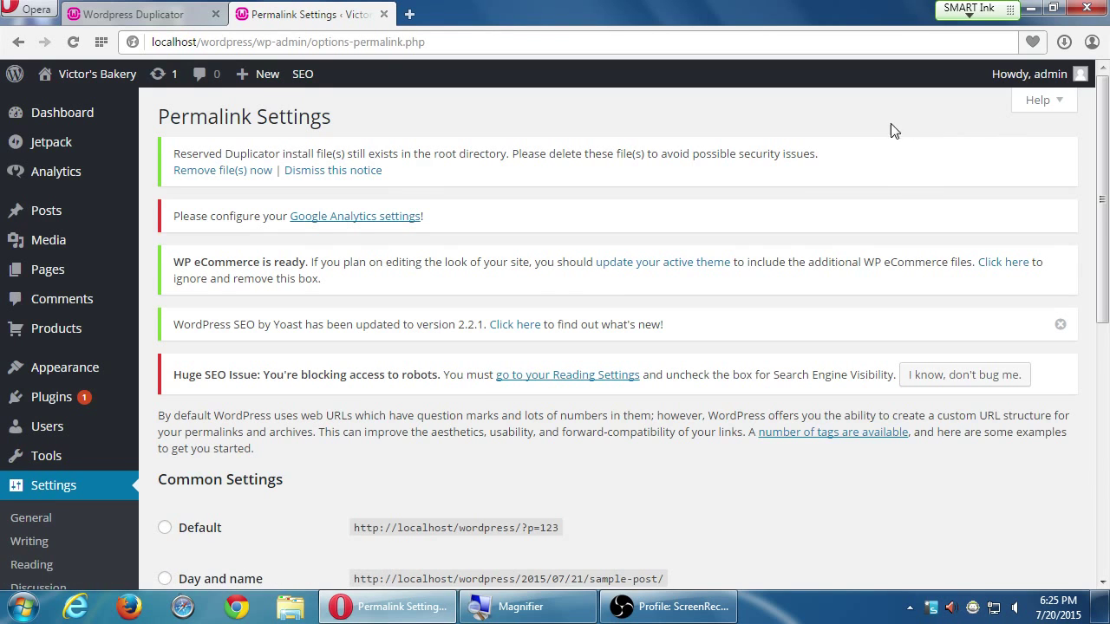
{"action": "scroll", "coordinate": [208, 332], "scroll_direction": "down", "scroll_amount": 1}
{"action": "scroll", "coordinate": [208, 332], "scroll_direction": "up", "scroll_amount": 1}
{"action": "scroll", "coordinate": [317, 334], "scroll_direction": "down", "scroll_amount": 1}
{"action": "scroll", "coordinate": [320, 342], "scroll_direction": "down", "scroll_amount": 3}
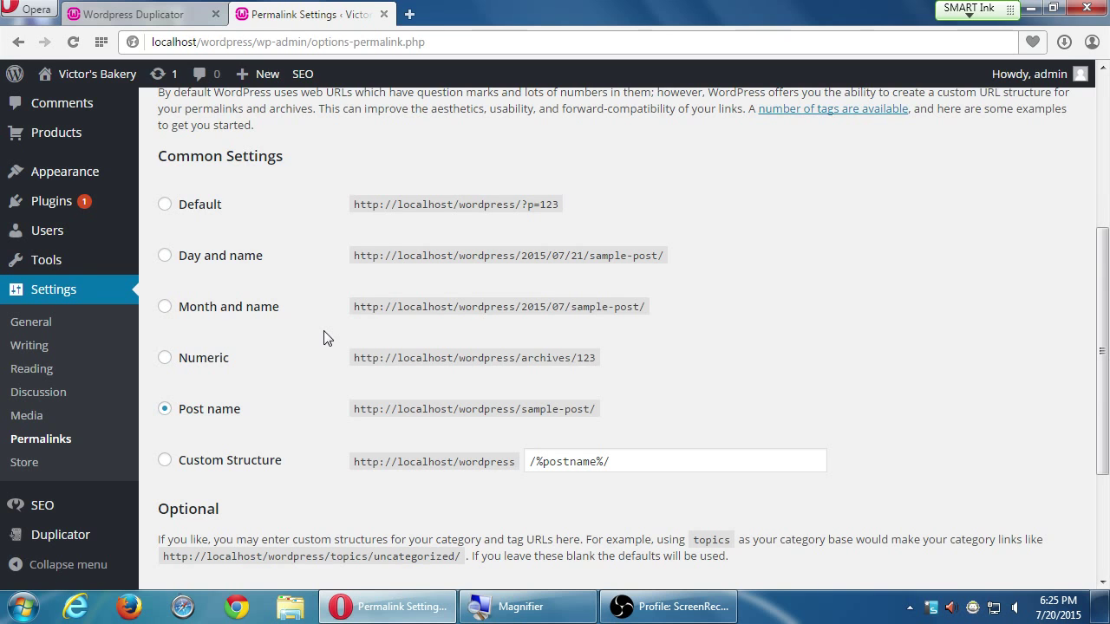
{"action": "scroll", "coordinate": [323, 338], "scroll_direction": "down", "scroll_amount": 2}
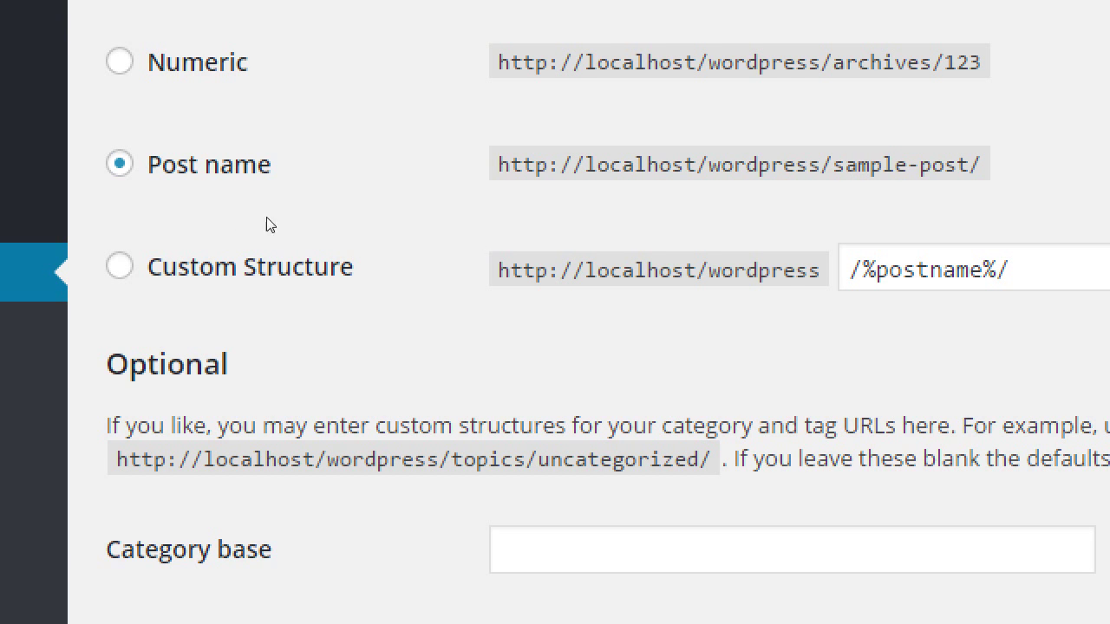
{"action": "scroll", "coordinate": [200, 208], "scroll_direction": "up", "scroll_amount": 2}
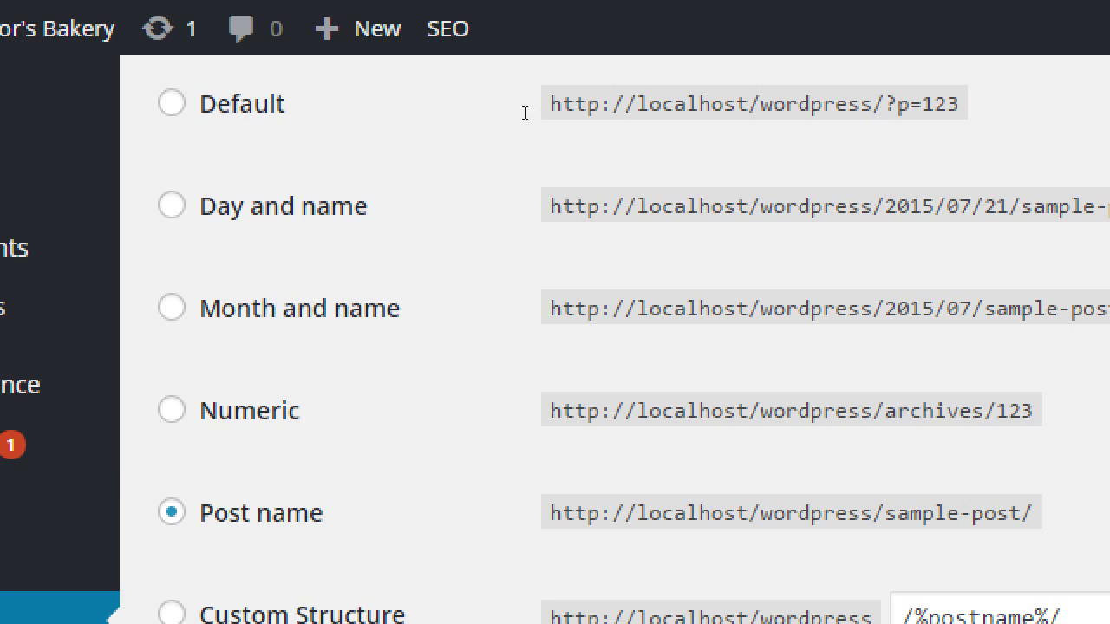
{"action": "left_click_drag", "start_coordinate": [523, 111], "coordinate": [566, 114]}
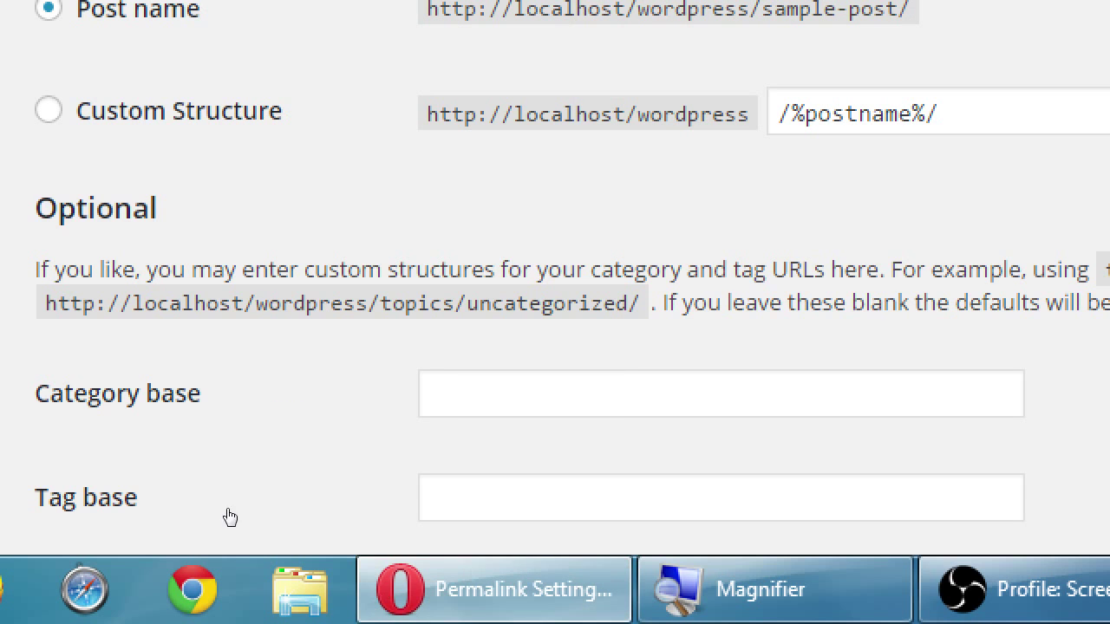
{"action": "scroll", "coordinate": [228, 515], "scroll_direction": "down", "scroll_amount": 3}
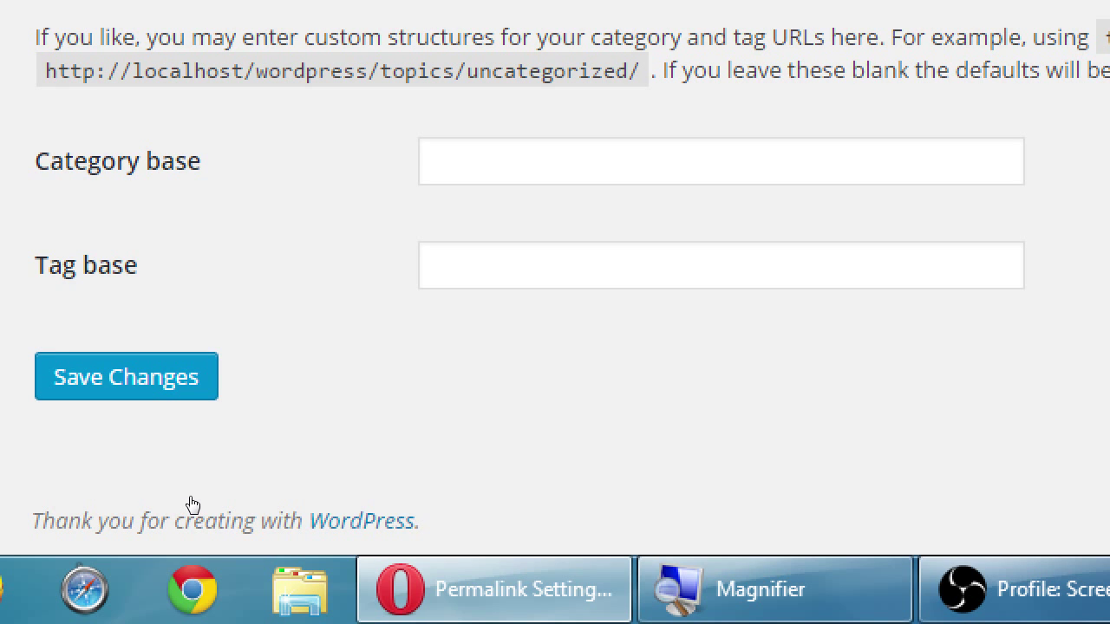
{"action": "key", "text": "Return"}
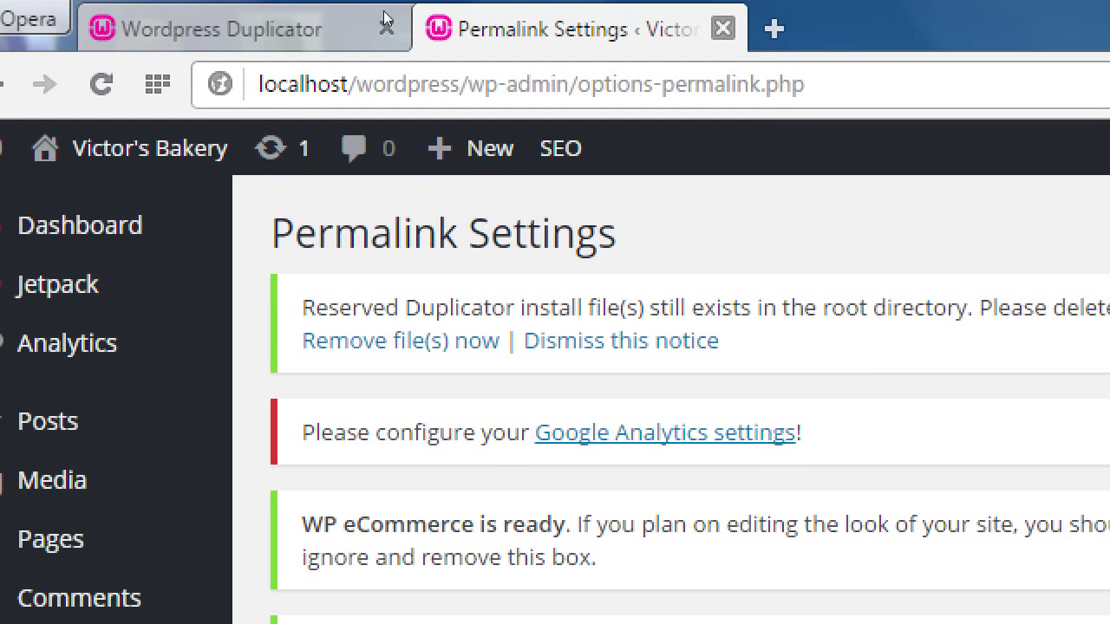
Close the permalinks tab and confirm deleting all Duplicator installer files
{"action": "key", "text": "ctrl+w"}
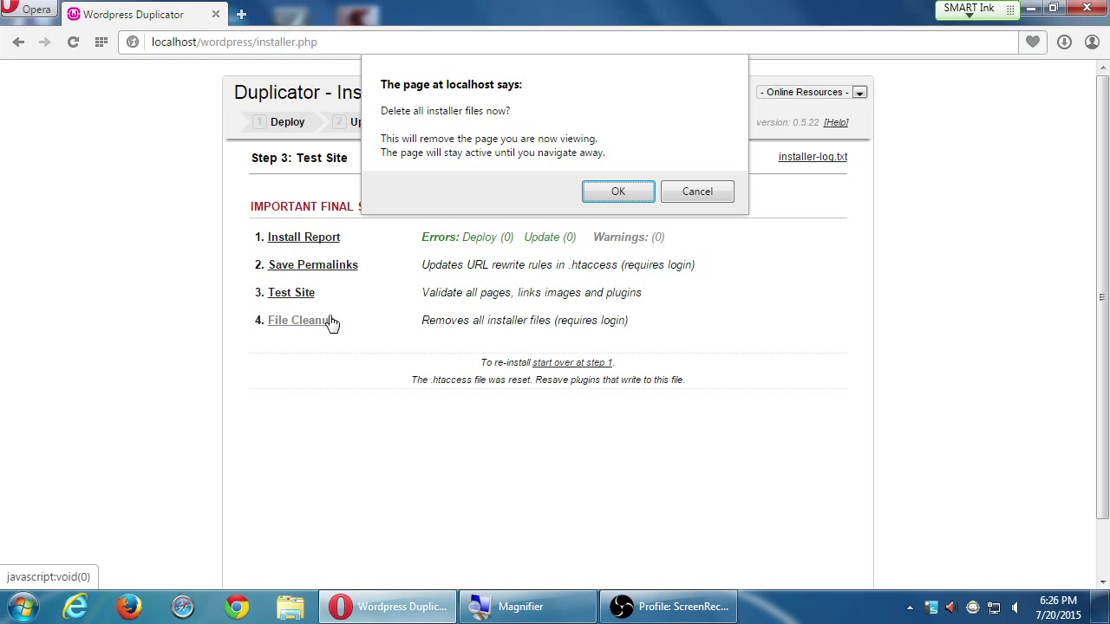
{"action": "left_click", "coordinate": [618, 190]}
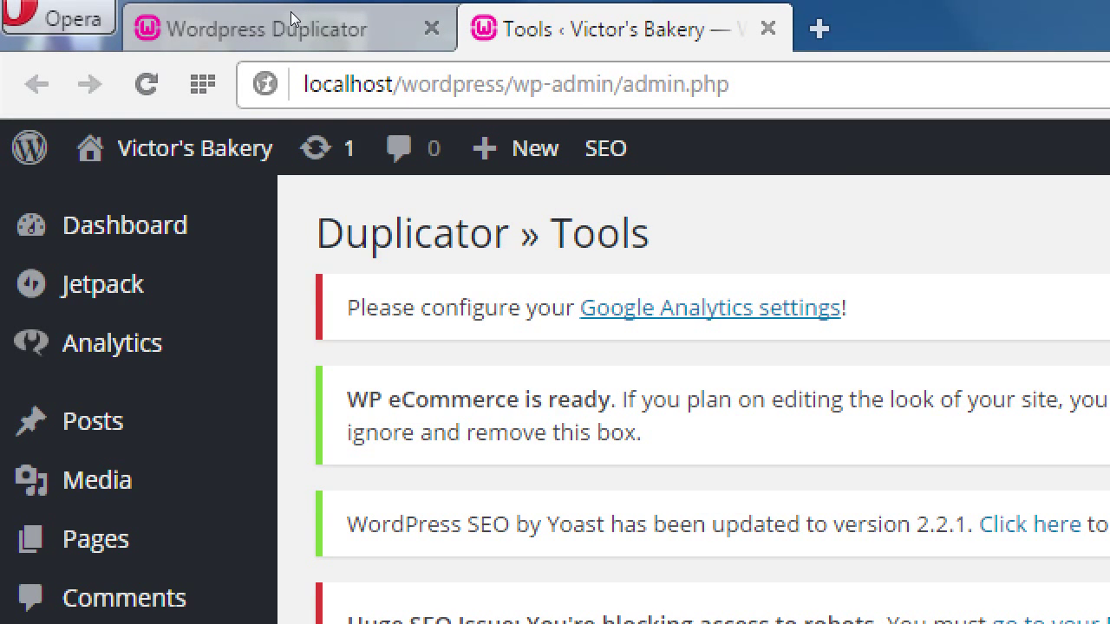
Close the leftover installer tab and visit the Victor's Bakery homepage at localhost/wordpress
{"action": "middle_click", "coordinate": [216, 21]}
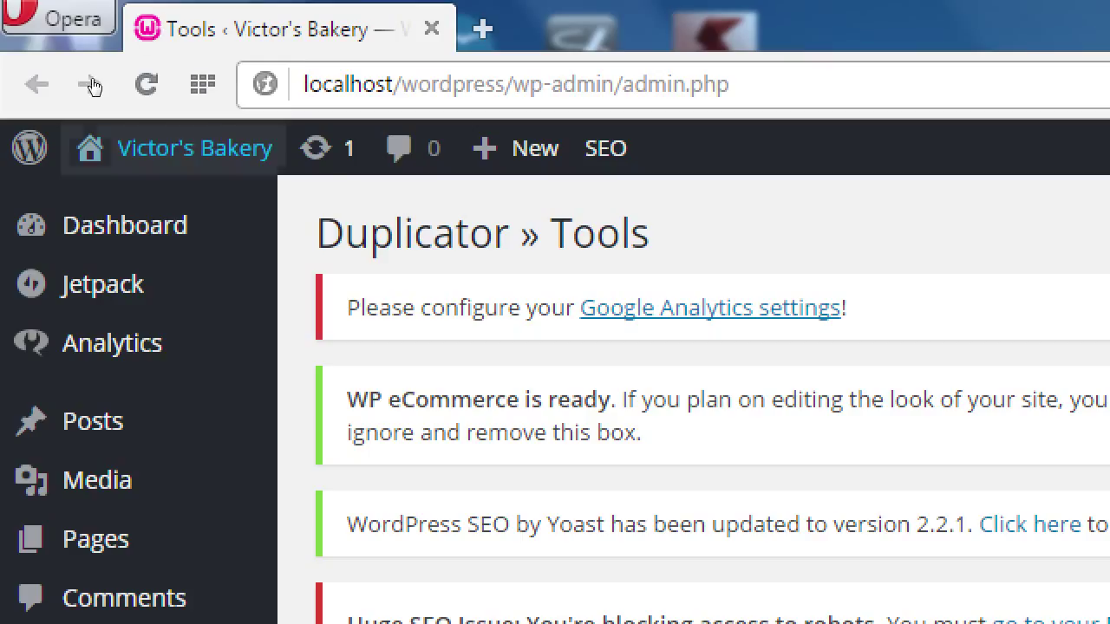
{"action": "left_click", "coordinate": [122, 209]}
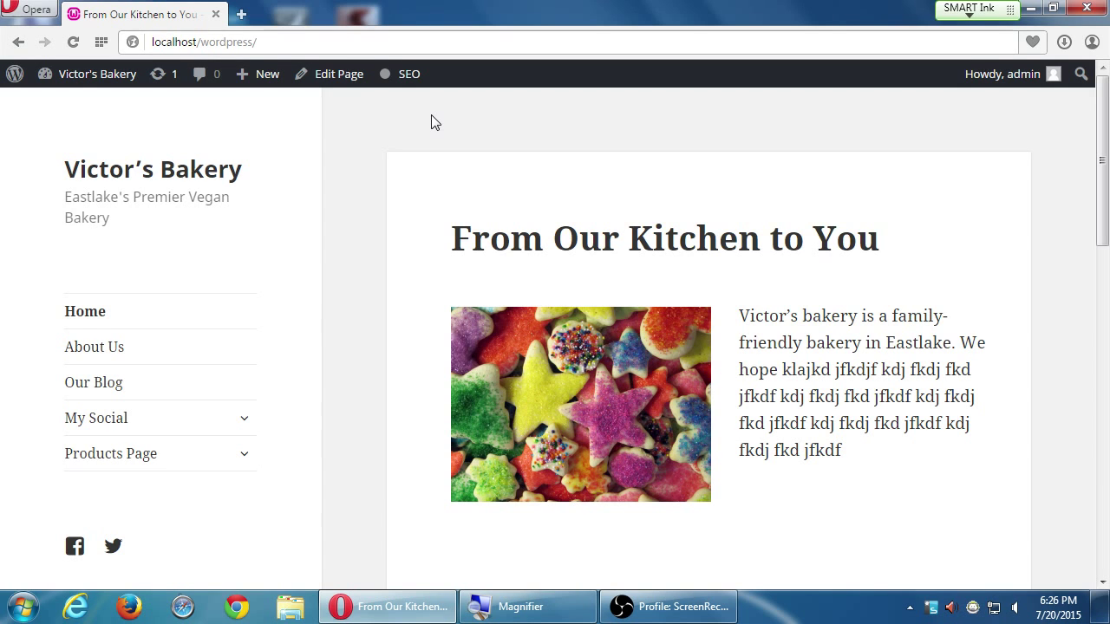
Expand the Products Page menu to reveal Checkout, Your Account and Transaction Results
{"action": "key", "text": "super+plus"}
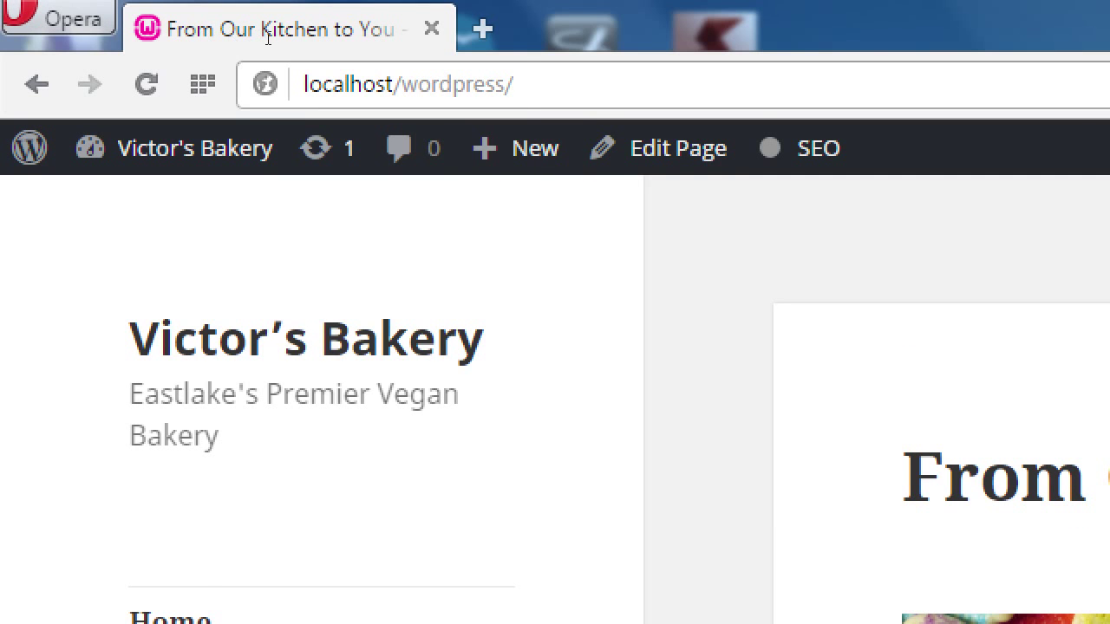
{"action": "key", "text": "ctrl+l"}
{"action": "type", "text": "wp ecommerce"}
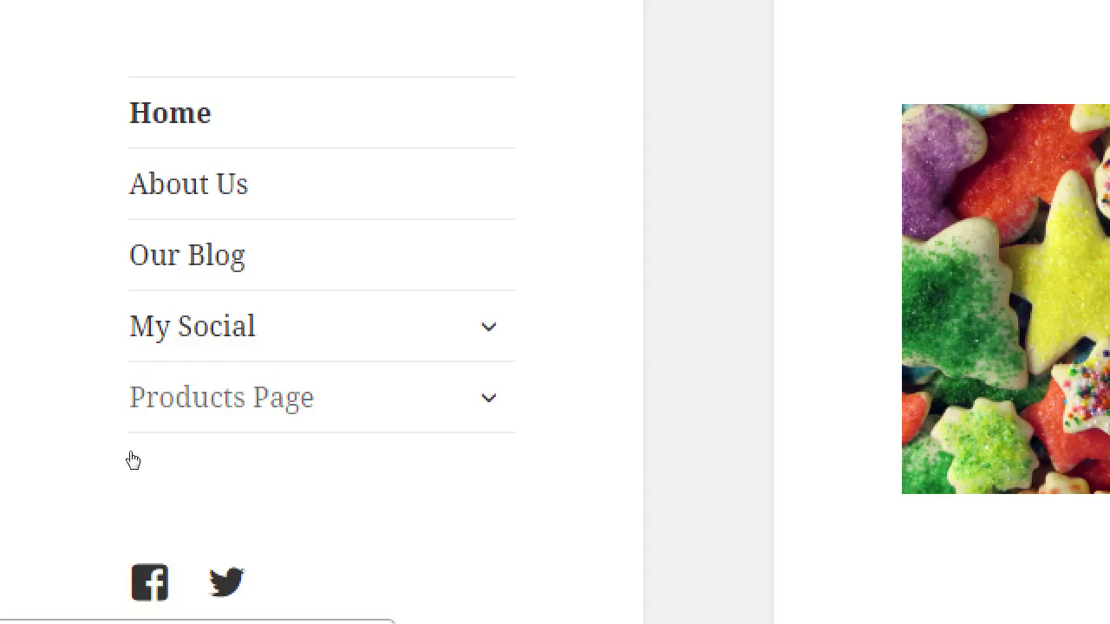
{"action": "key", "text": "Tab"}
{"action": "key", "text": "Return"}
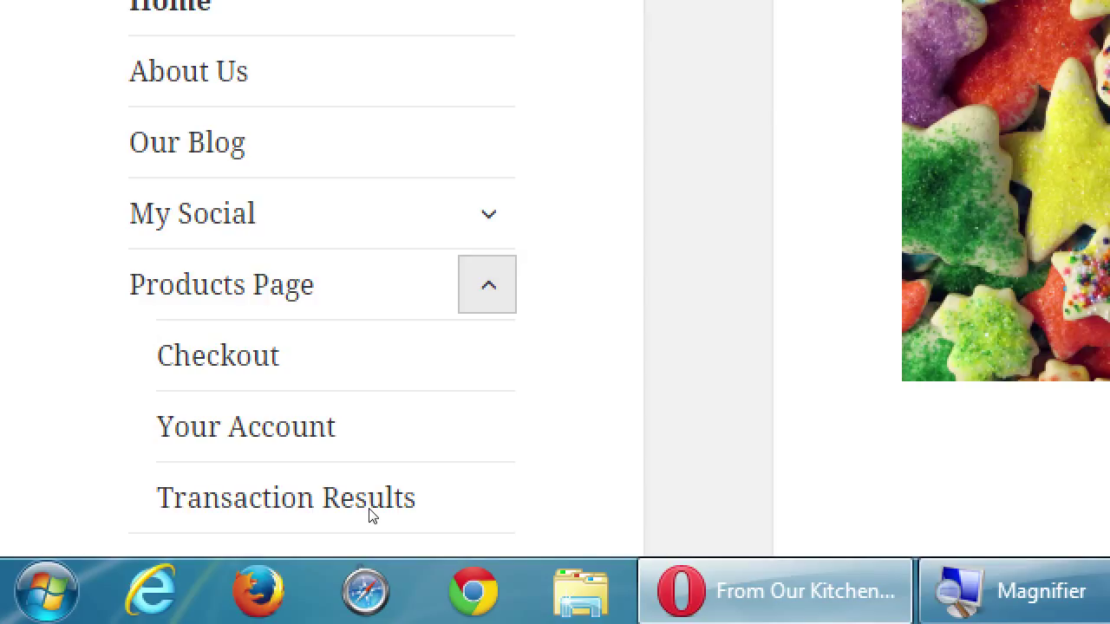
{"action": "key", "text": "super+minus"}
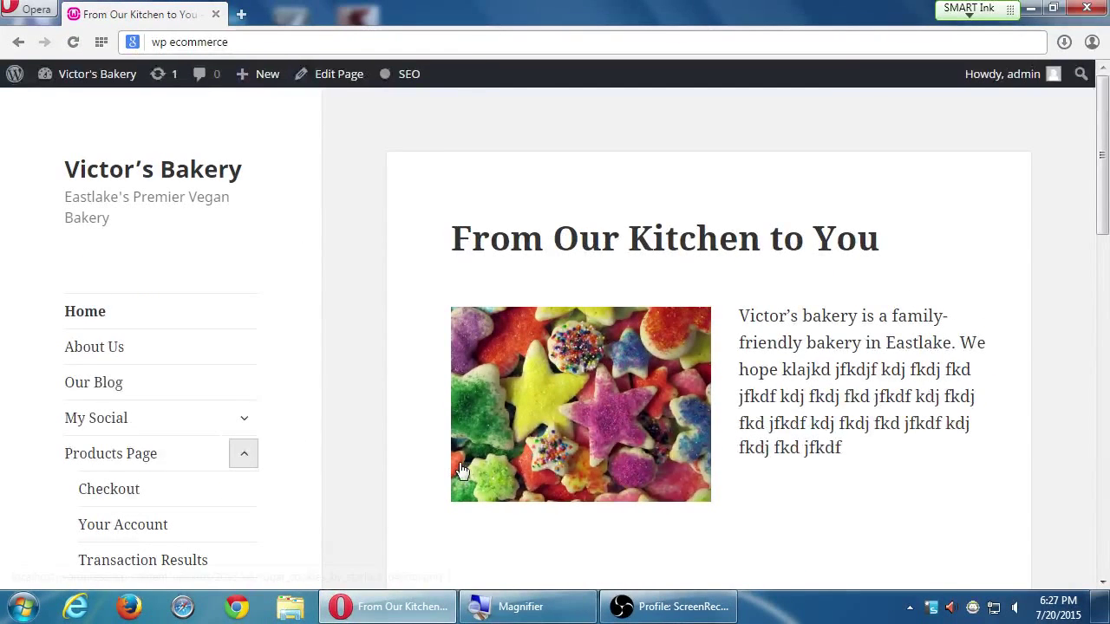
Go to the dashboard and open Settings > Store, showing Base Country/Region USA
{"action": "mouse_move", "coordinate": [89, 82]}
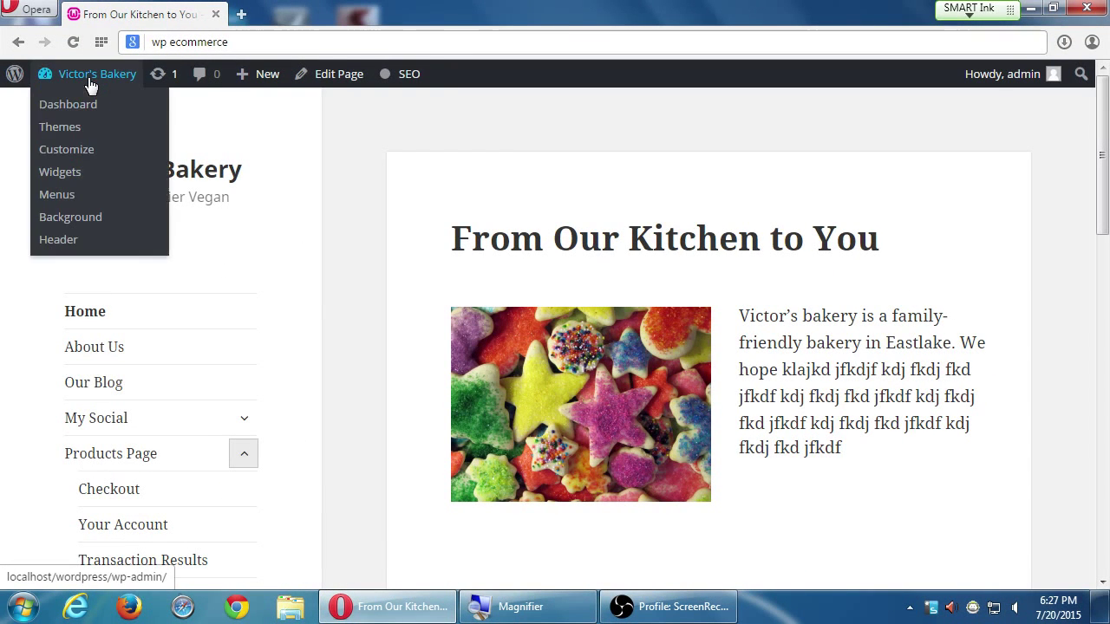
{"action": "left_click", "coordinate": [81, 107]}
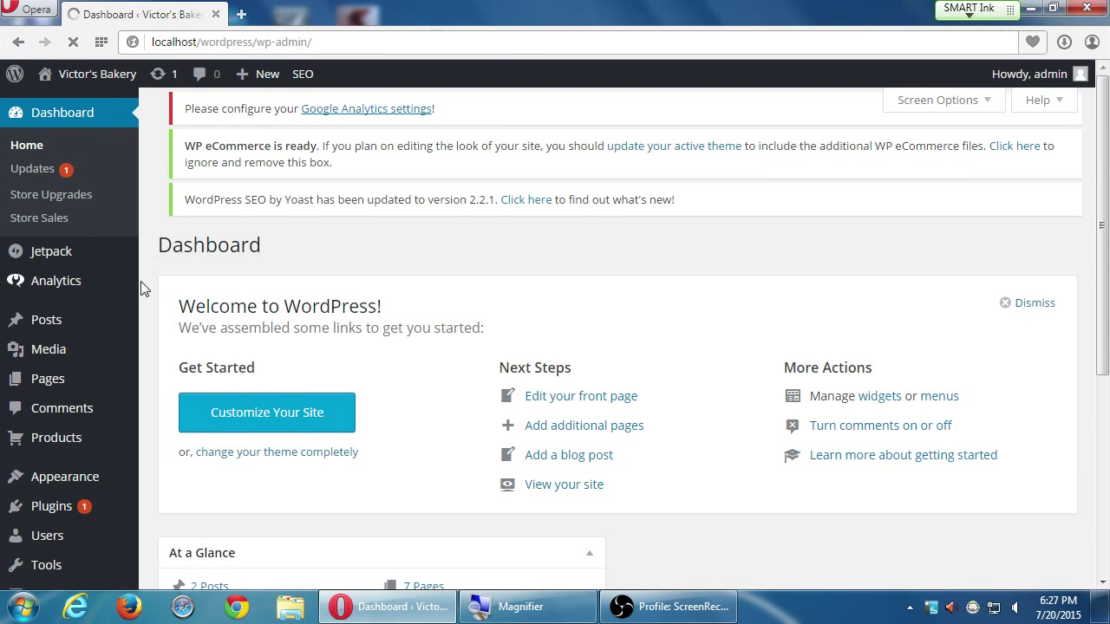
{"action": "scroll", "coordinate": [134, 347], "scroll_direction": "down", "scroll_amount": 2}
{"action": "scroll", "coordinate": [129, 354], "scroll_direction": "down", "scroll_amount": 5}
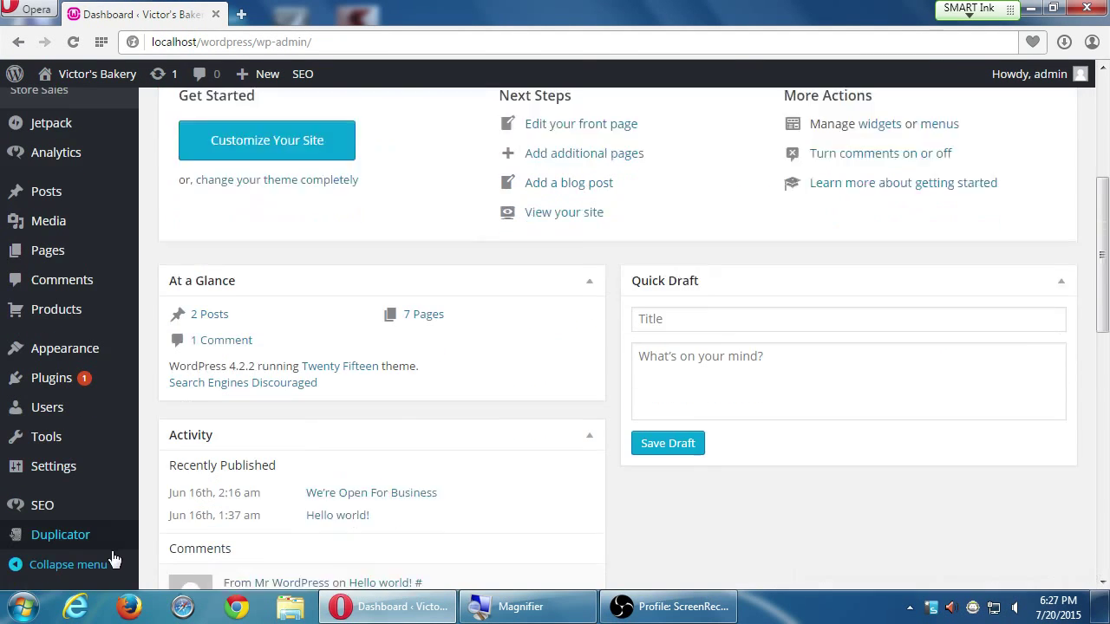
{"action": "mouse_move", "coordinate": [50, 475]}
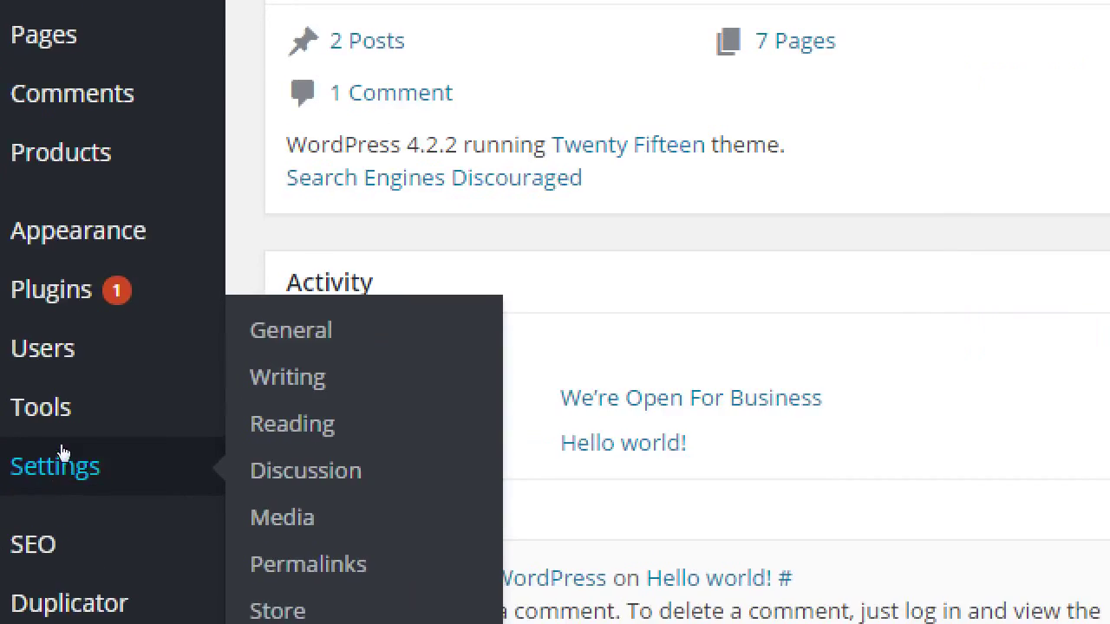
{"action": "scroll", "coordinate": [36, 472], "scroll_direction": "down", "scroll_amount": 3}
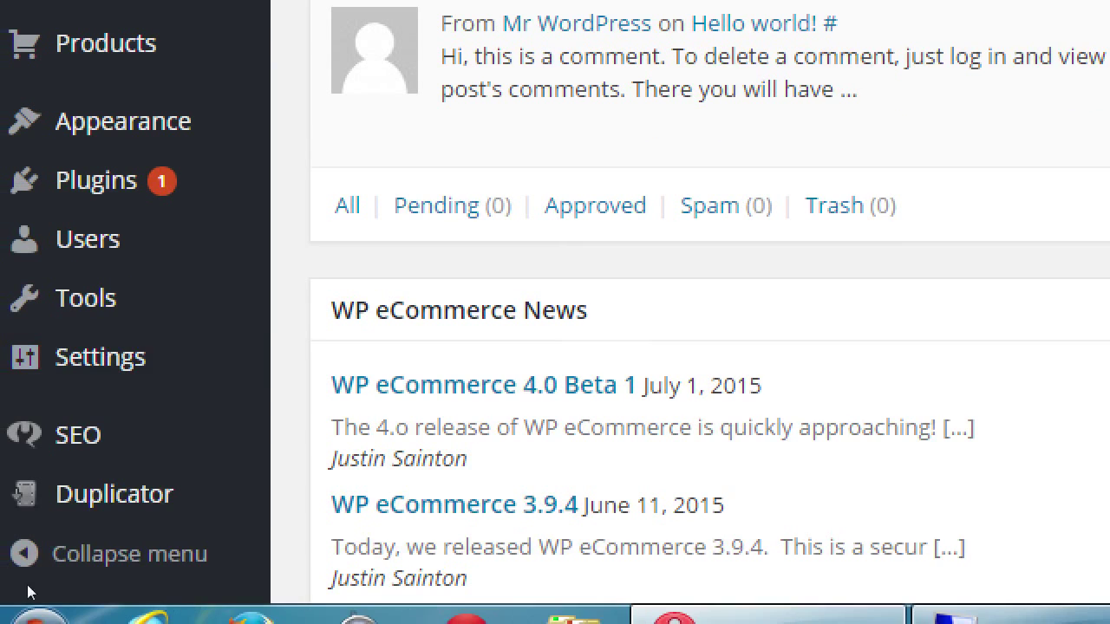
{"action": "mouse_move", "coordinate": [78, 360]}
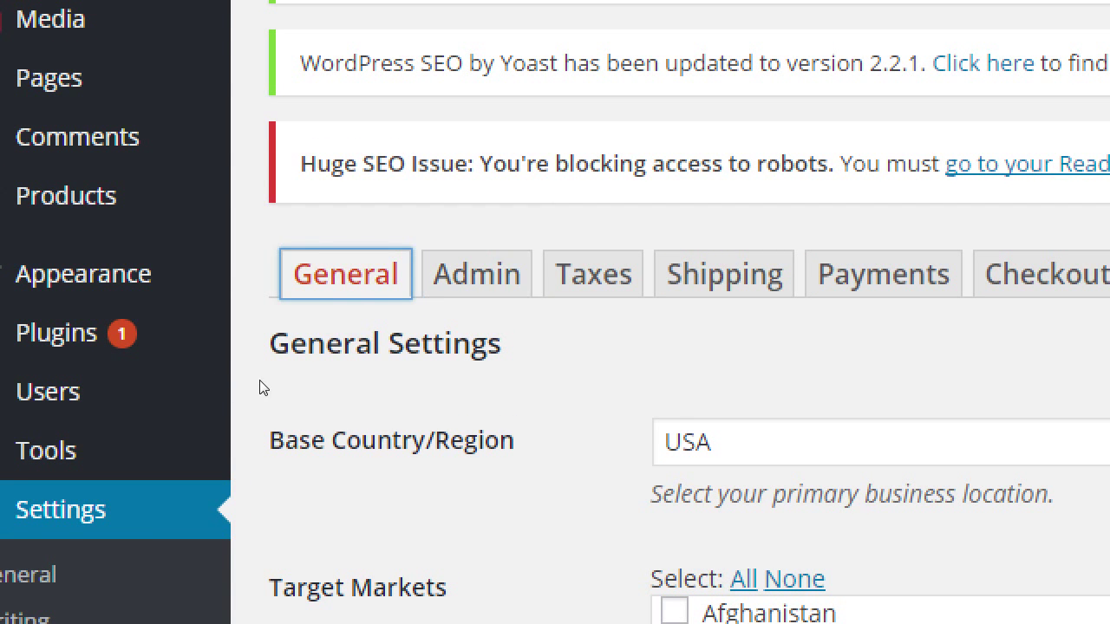
View the store's Admin settings, then the Import tab for importing products from CSV
{"action": "key", "text": "Tab"}
{"action": "key", "text": "Return"}
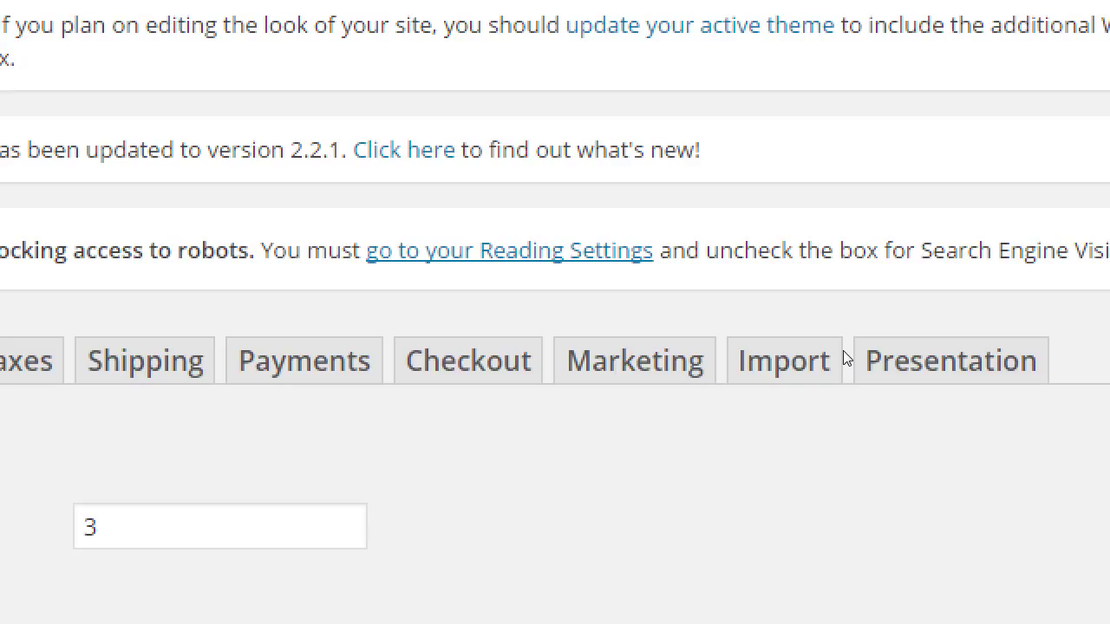
{"action": "left_click", "coordinate": [815, 362]}
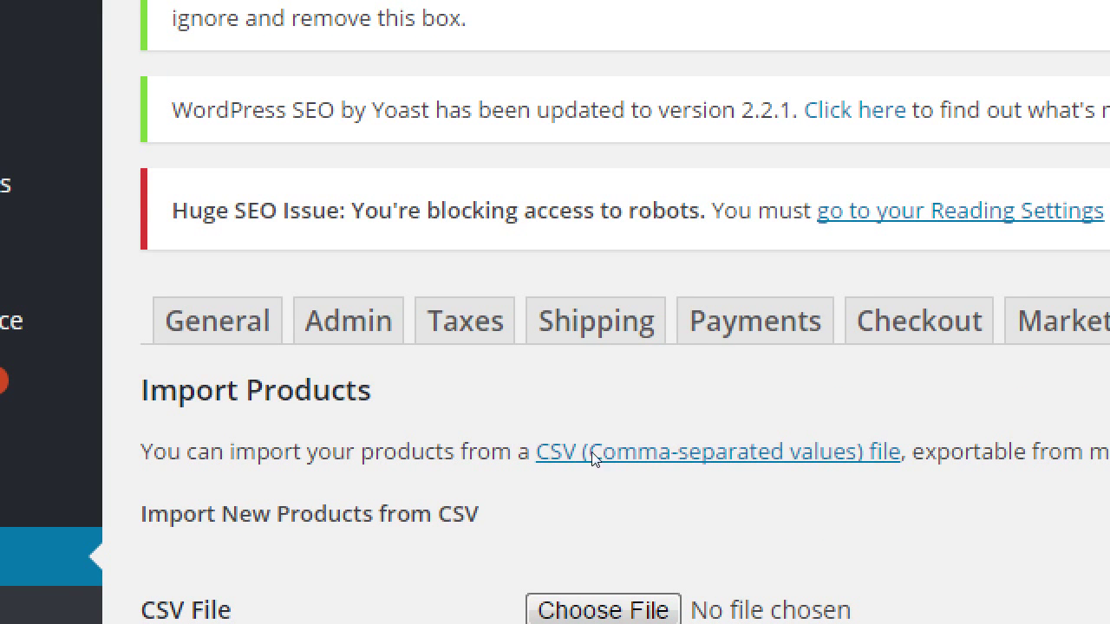
{"action": "scroll", "coordinate": [555, 521], "scroll_direction": "down", "scroll_amount": 3}
{"action": "scroll", "coordinate": [656, 589], "scroll_direction": "down", "scroll_amount": 2}
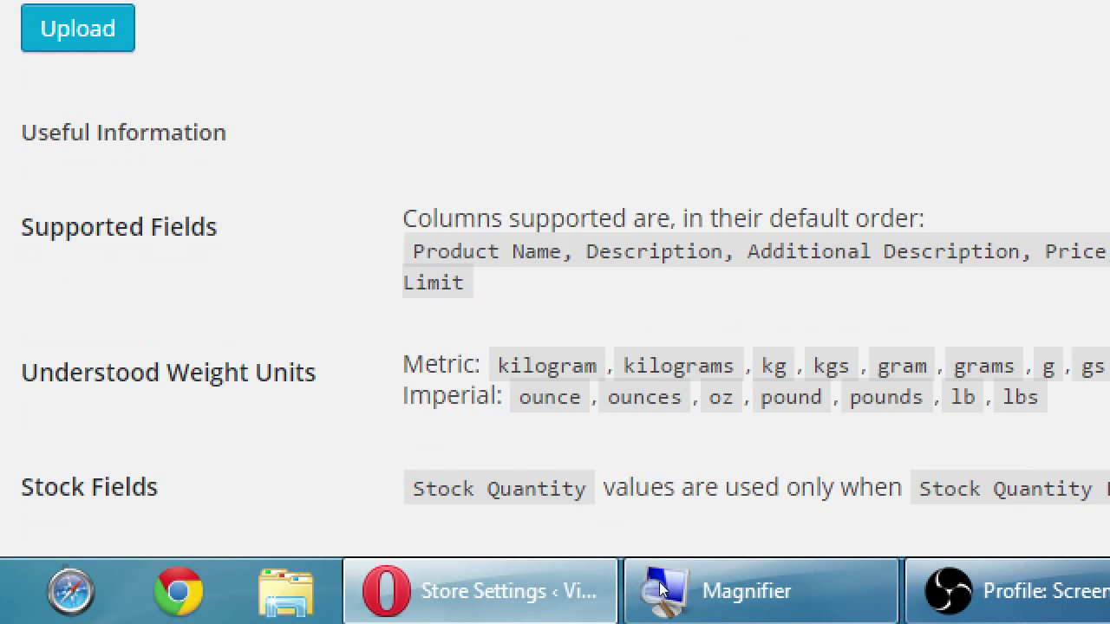
{"action": "scroll", "coordinate": [633, 554], "scroll_direction": "down", "scroll_amount": 5}
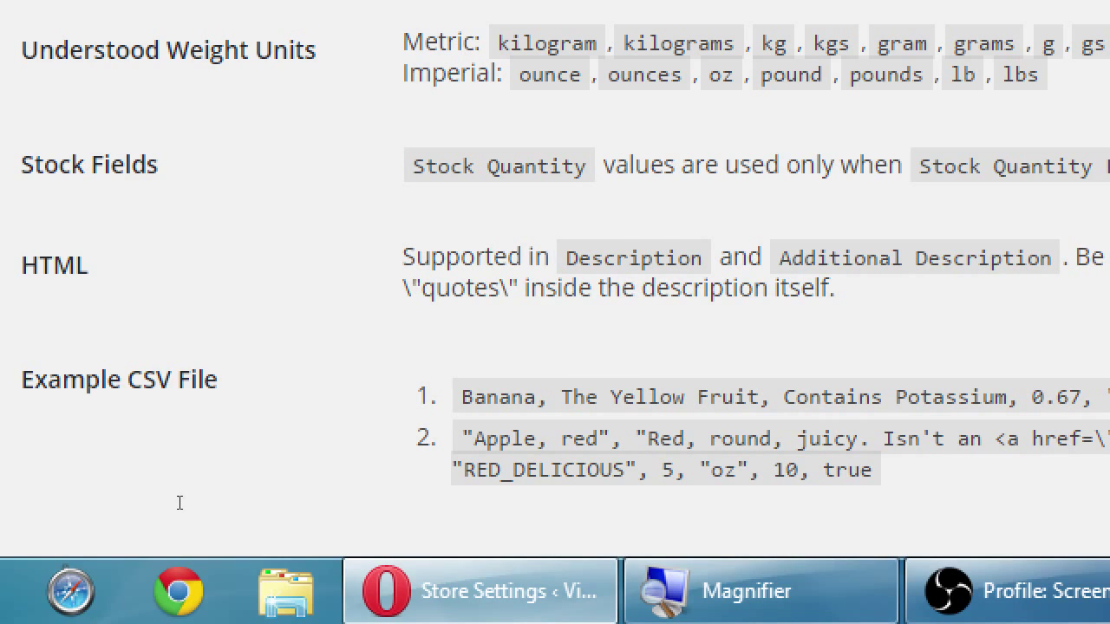
{"action": "left_click_drag", "start_coordinate": [172, 503], "coordinate": [243, 506]}
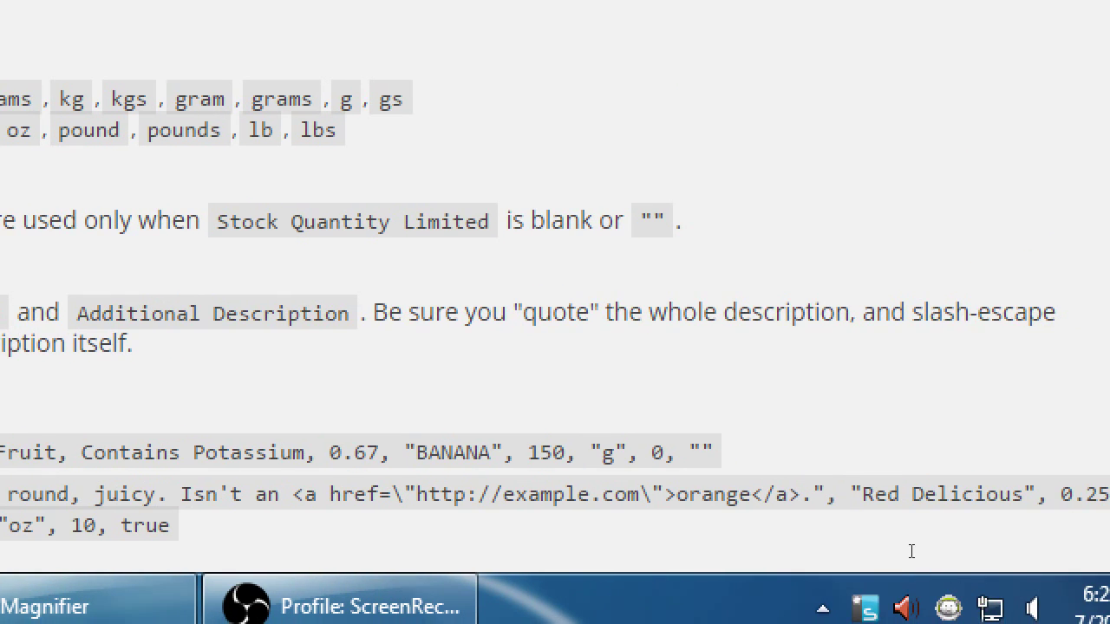
{"action": "left_click_drag", "start_coordinate": [911, 551], "coordinate": [991, 543]}
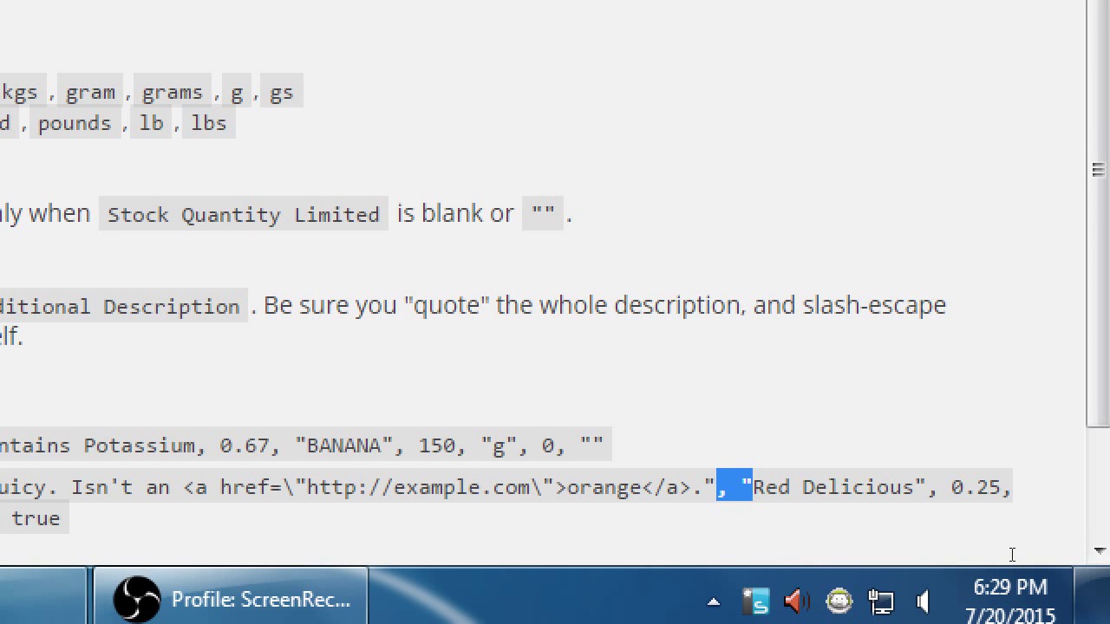
{"action": "left_click", "coordinate": [721, 555]}
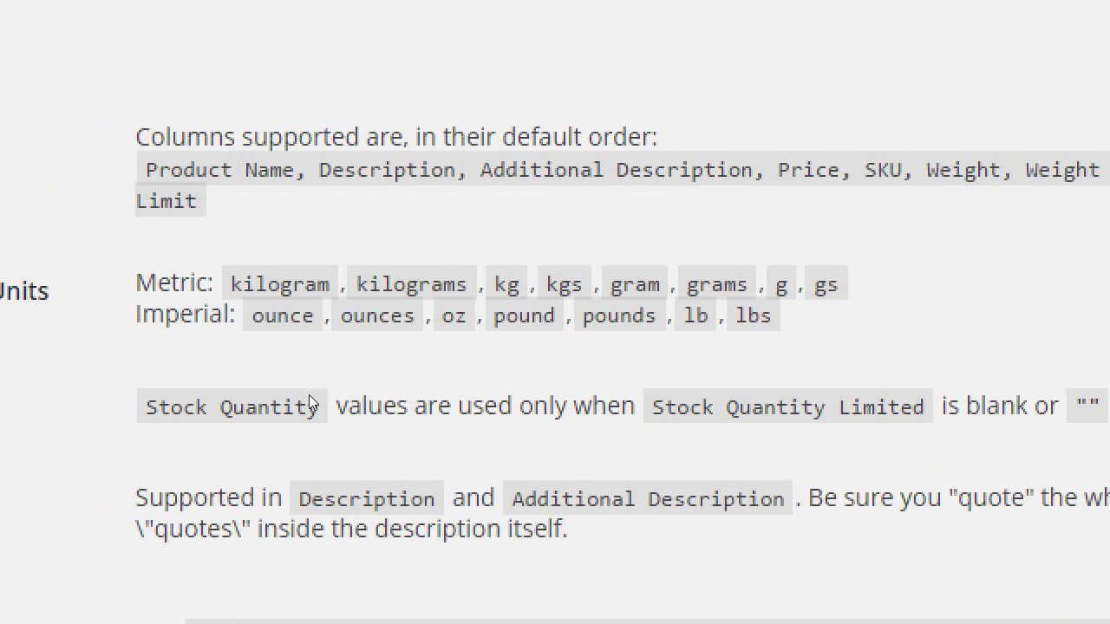
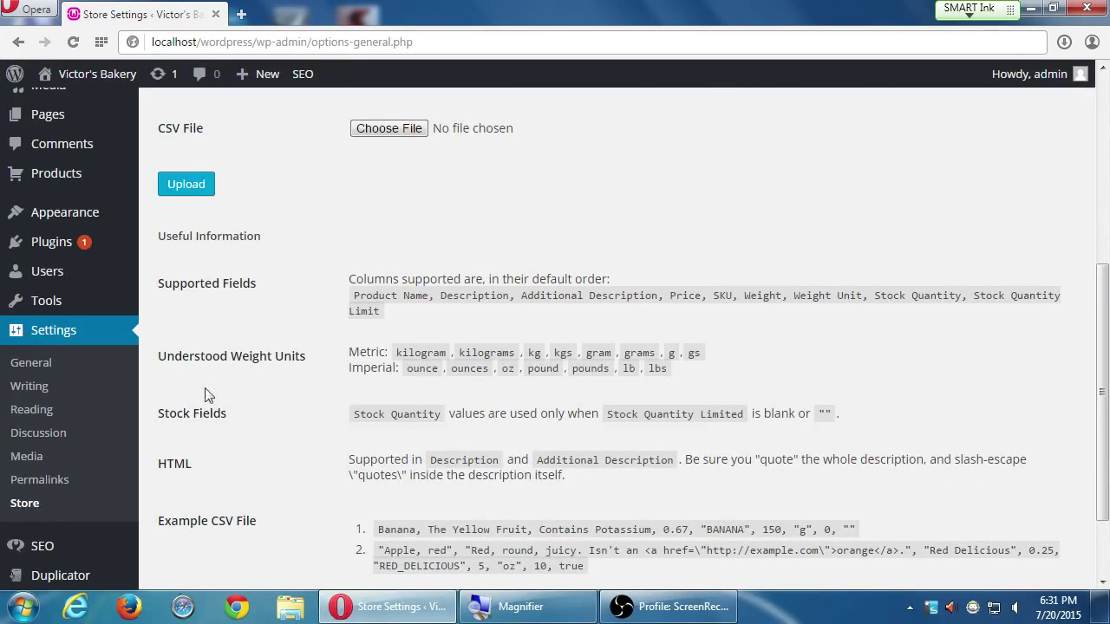
Switch Store Settings to the Presentation tab and review its Button and Product Settings
{"action": "scroll", "coordinate": [248, 485], "scroll_direction": "up", "scroll_amount": 3}
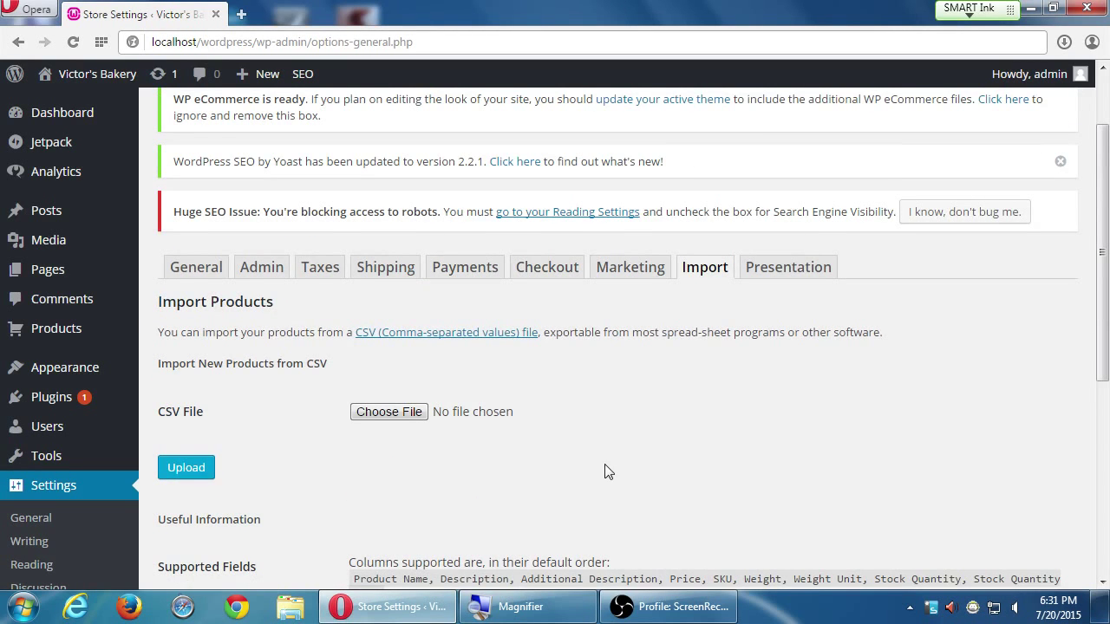
{"action": "scroll", "coordinate": [606, 470], "scroll_direction": "down", "scroll_amount": 1}
{"action": "scroll", "coordinate": [611, 463], "scroll_direction": "down", "scroll_amount": 2}
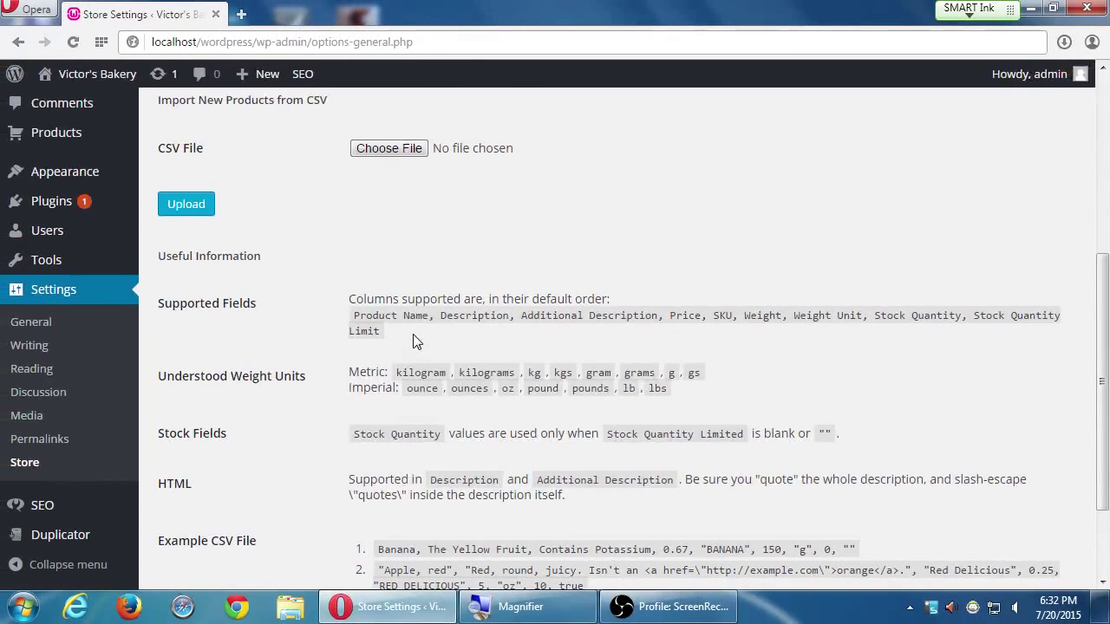
{"action": "scroll", "coordinate": [394, 340], "scroll_direction": "down", "scroll_amount": 2}
{"action": "scroll", "coordinate": [394, 338], "scroll_direction": "up", "scroll_amount": 3}
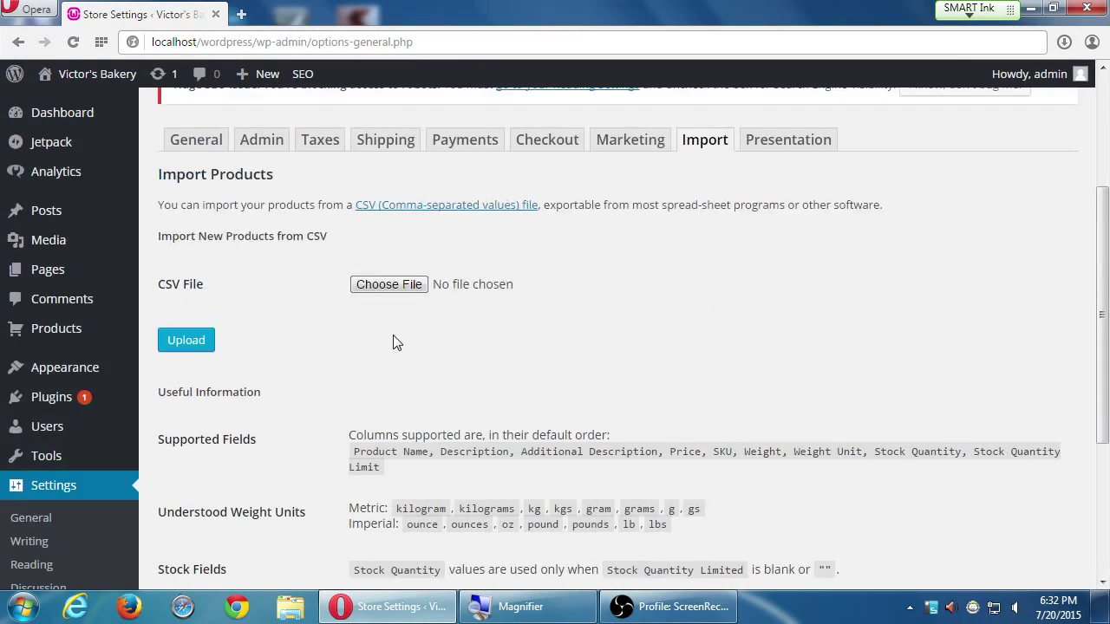
{"action": "scroll", "coordinate": [393, 343], "scroll_direction": "up", "scroll_amount": 3}
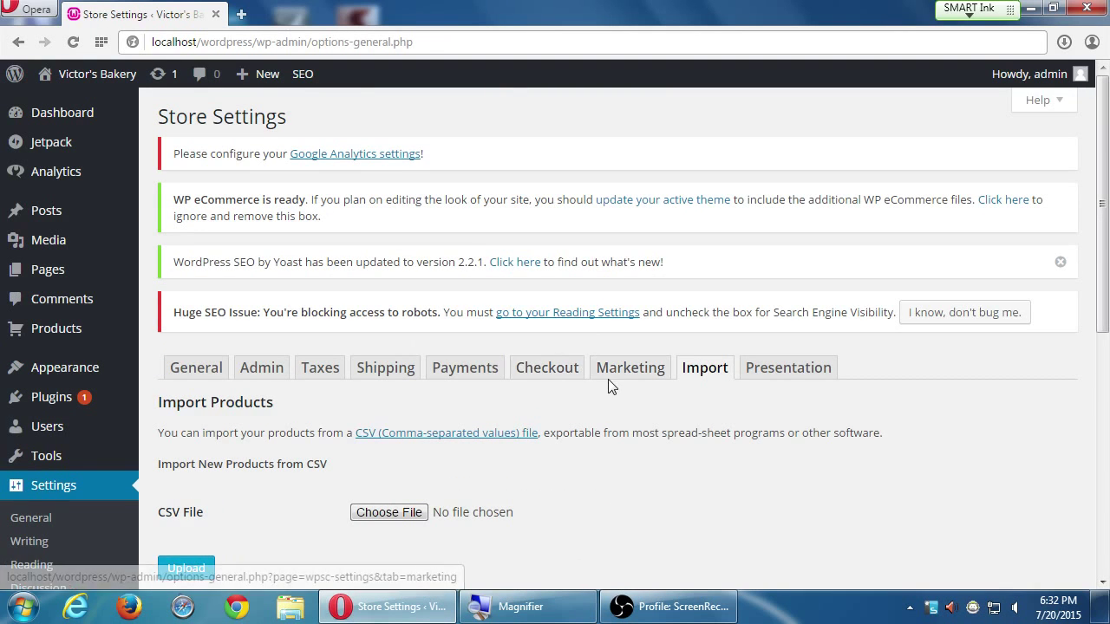
{"action": "scroll", "coordinate": [607, 379], "scroll_direction": "down", "scroll_amount": 3}
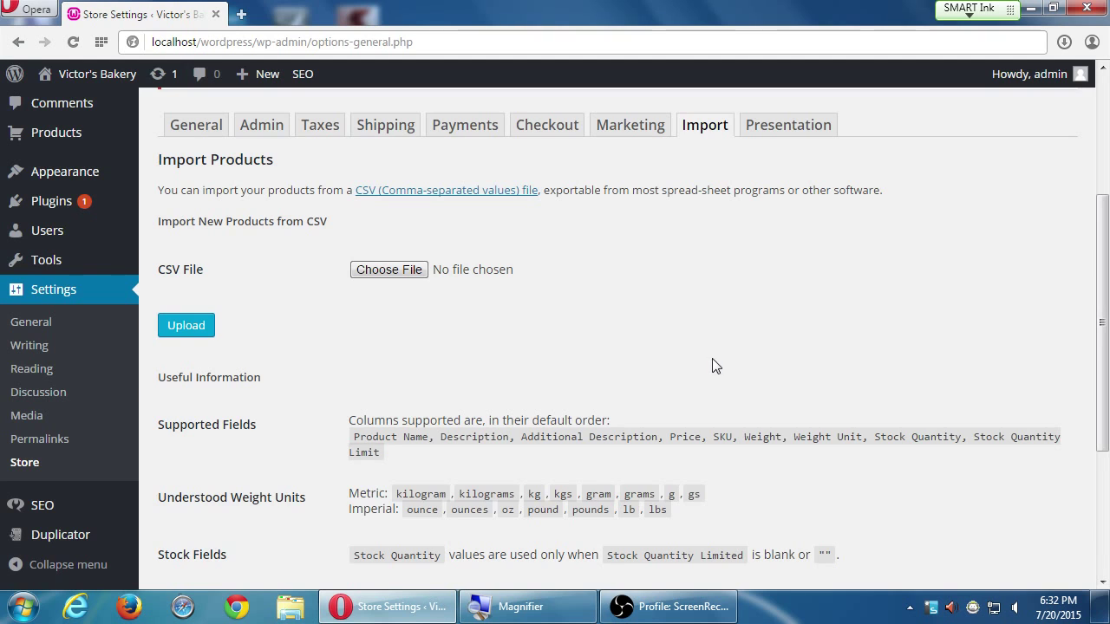
{"action": "scroll", "coordinate": [729, 362], "scroll_direction": "up", "scroll_amount": 2}
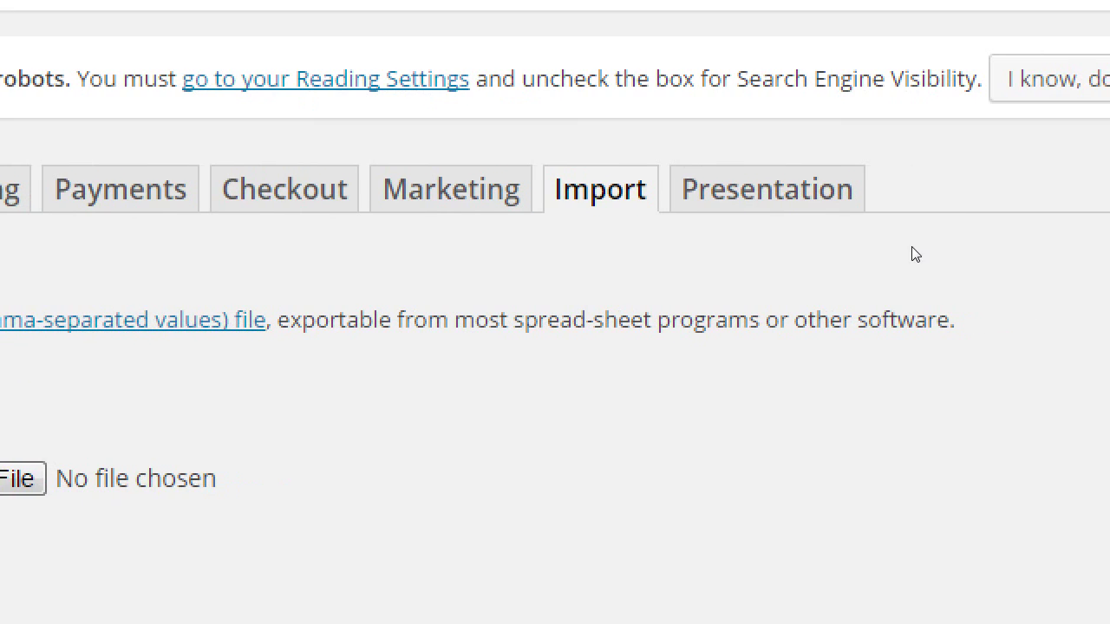
{"action": "left_click", "coordinate": [794, 255]}
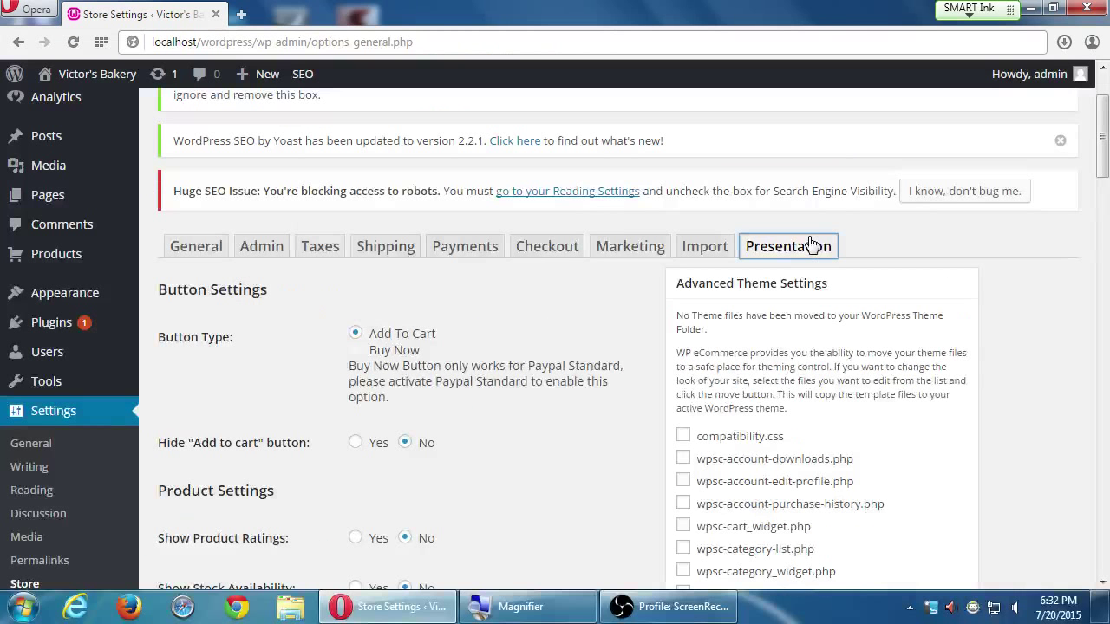
{"action": "scroll", "coordinate": [823, 247], "scroll_direction": "down", "scroll_amount": 1}
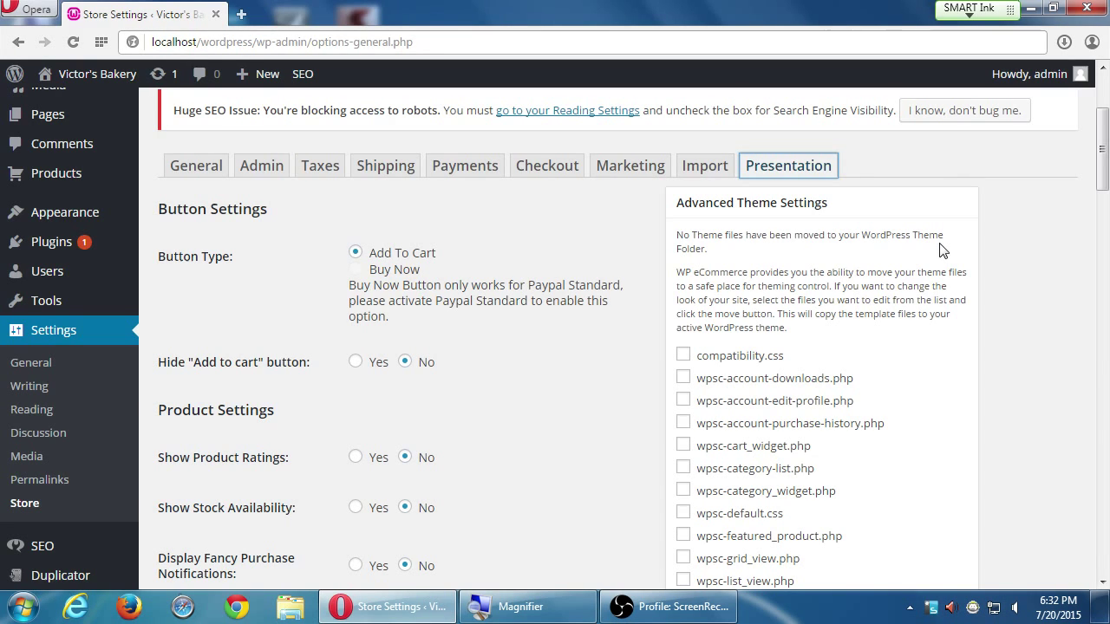
{"action": "scroll", "coordinate": [945, 251], "scroll_direction": "down", "scroll_amount": 1}
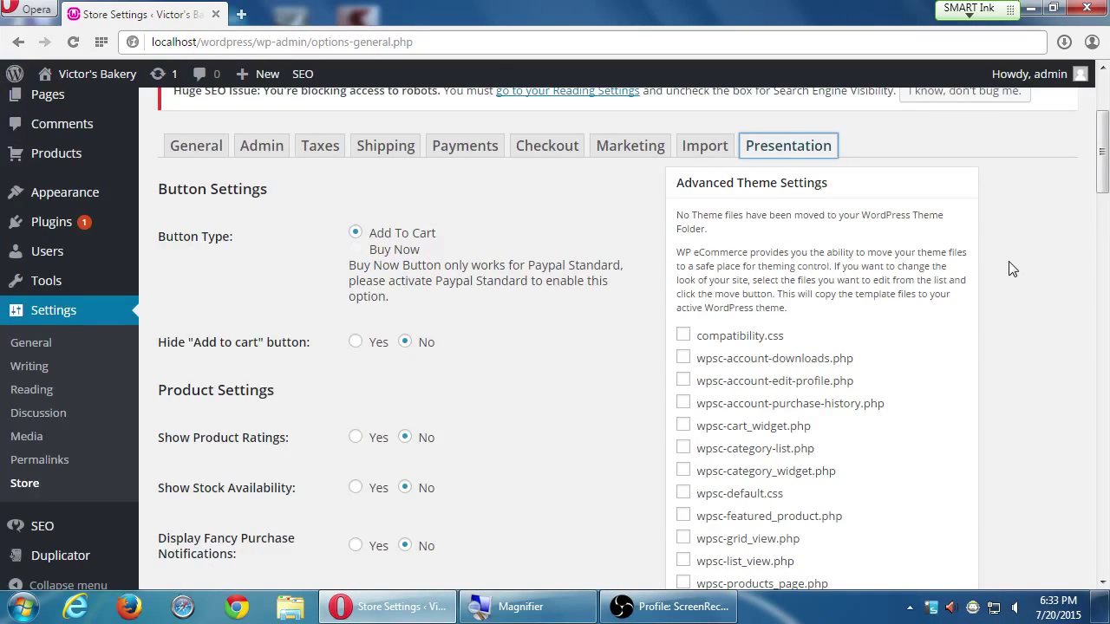
{"action": "scroll", "coordinate": [1013, 269], "scroll_direction": "down", "scroll_amount": 3}
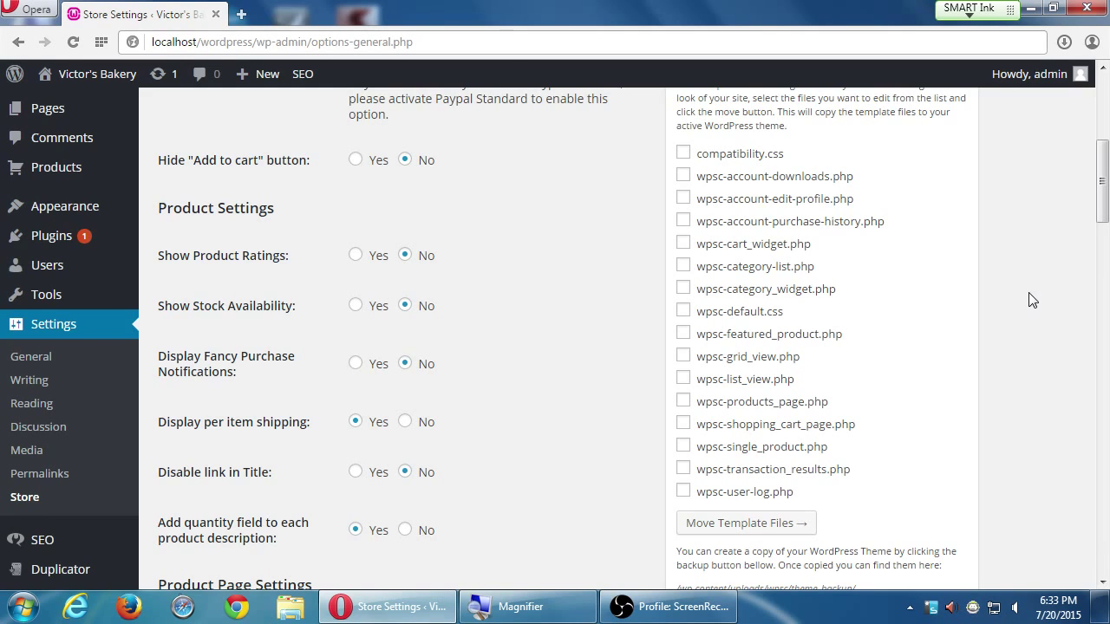
Tick wpsc-single_product.php in the Advanced Theme Settings template files list
{"action": "left_click", "coordinate": [683, 447]}
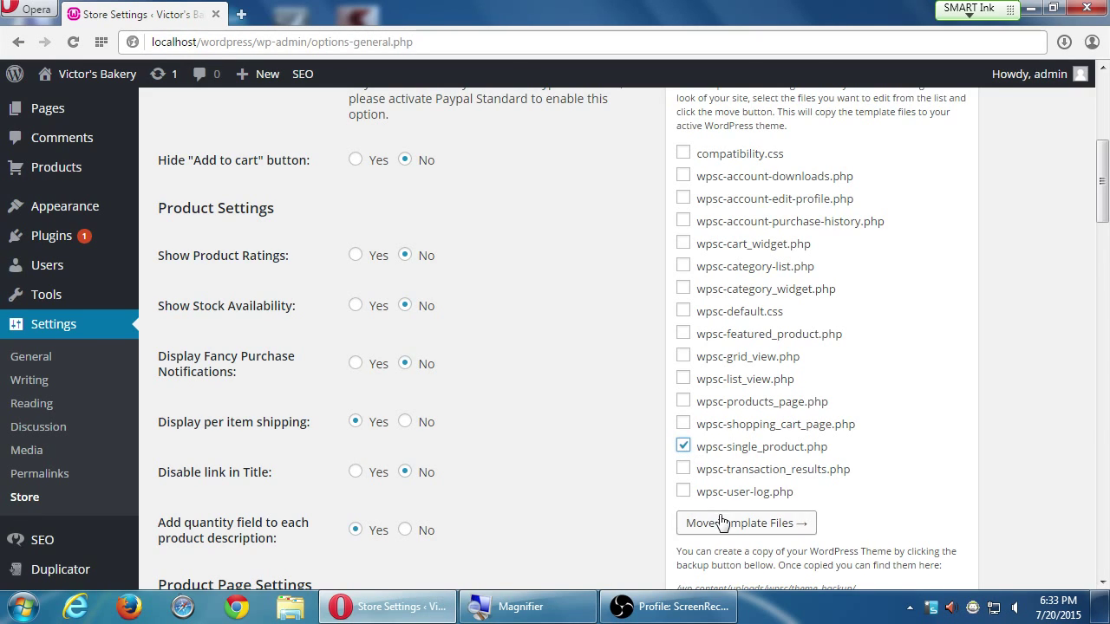
{"action": "scroll", "coordinate": [720, 521], "scroll_direction": "down", "scroll_amount": 2}
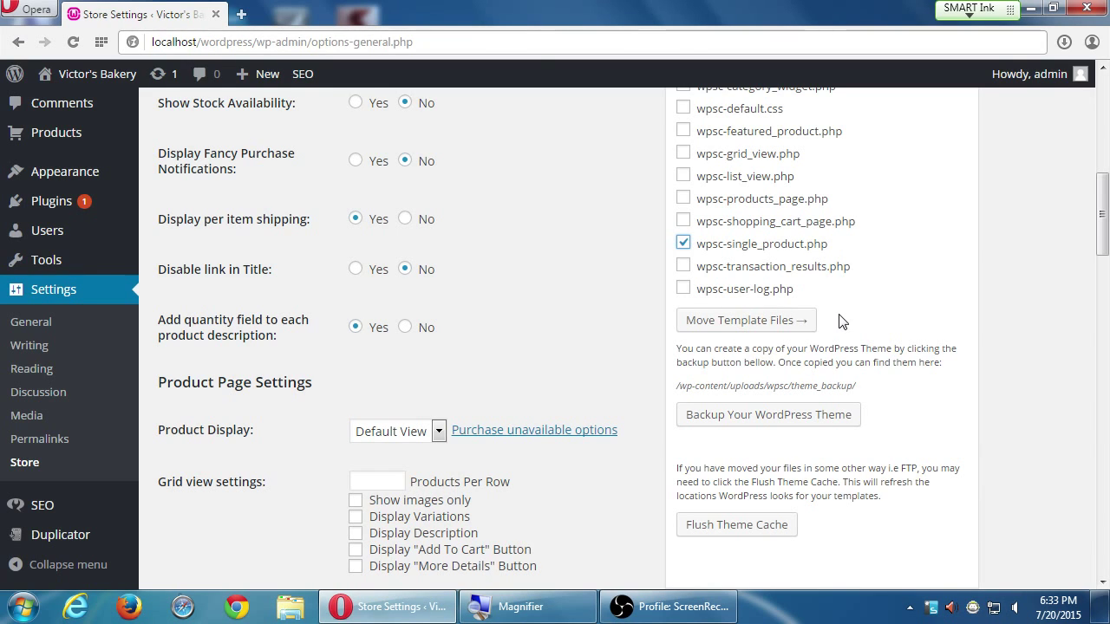
{"action": "key", "text": "ctrl+u"}
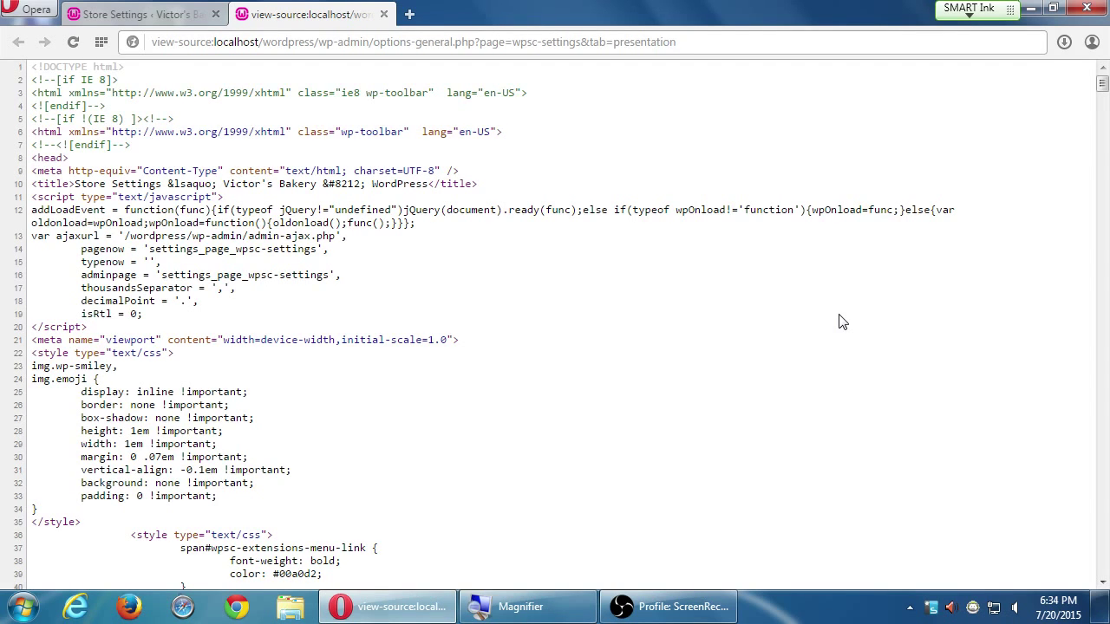
{"action": "scroll", "coordinate": [841, 322], "scroll_direction": "down", "scroll_amount": 5}
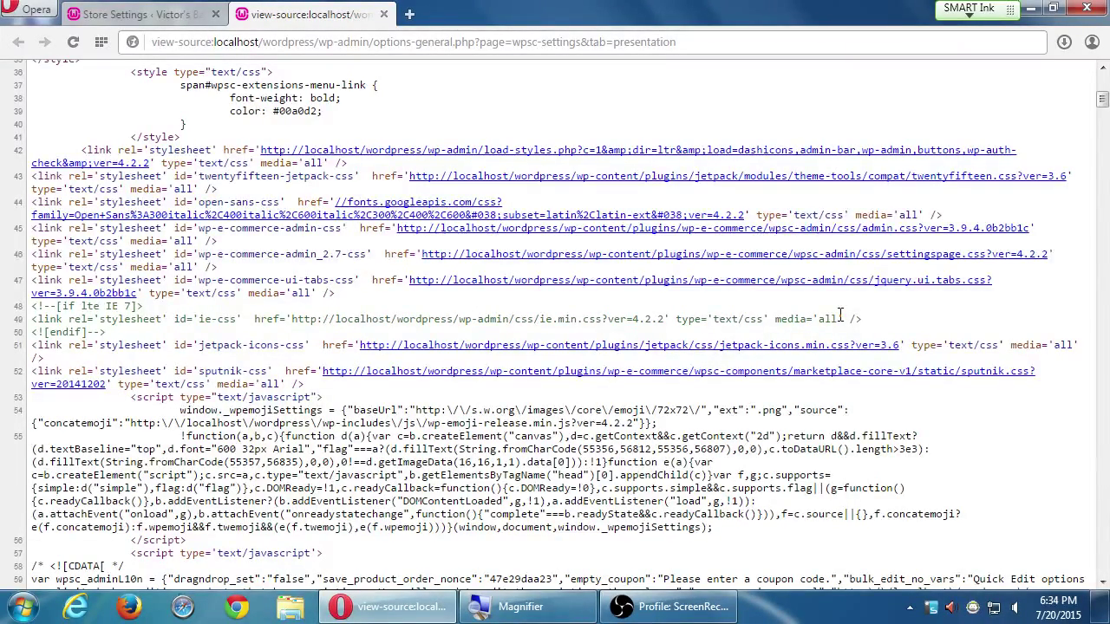
{"action": "scroll", "coordinate": [839, 315], "scroll_direction": "down", "scroll_amount": 5}
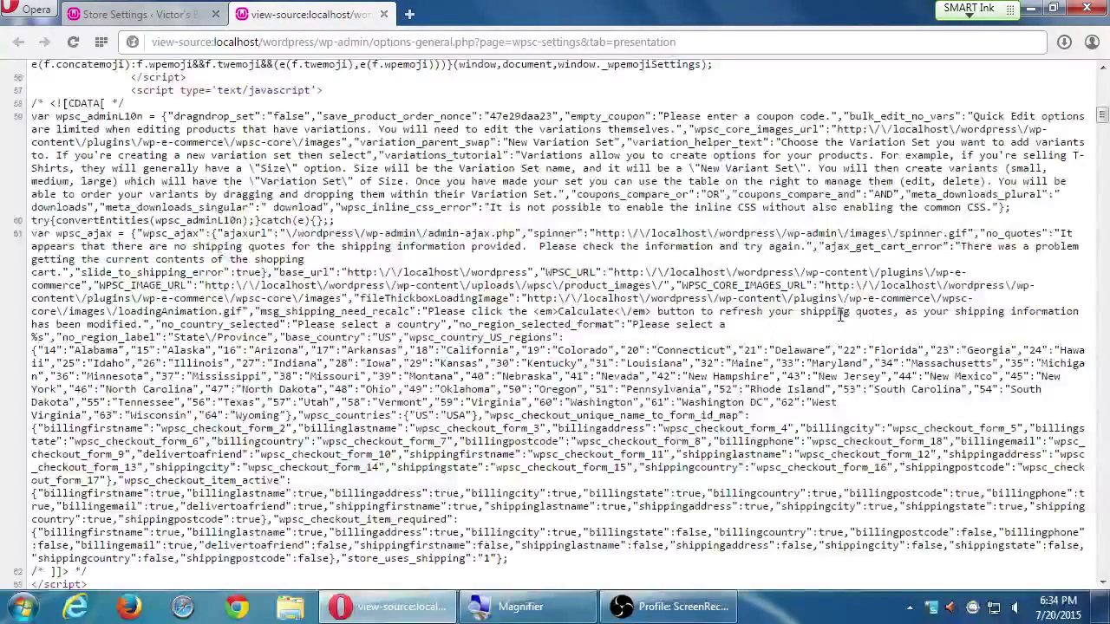
{"action": "scroll", "coordinate": [839, 315], "scroll_direction": "down", "scroll_amount": 10}
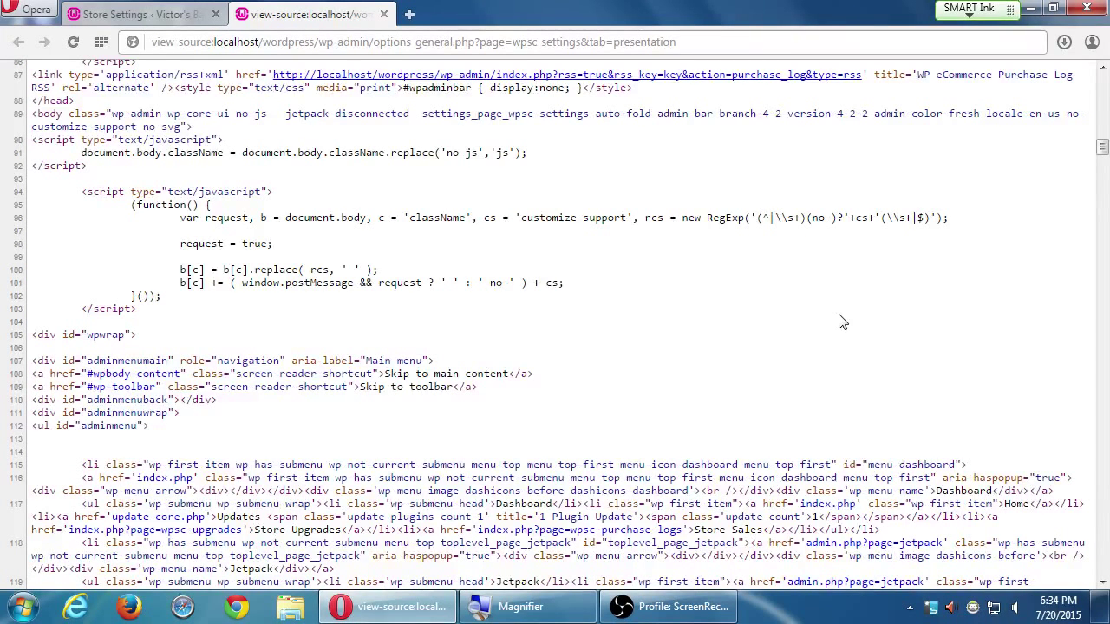
{"action": "key", "text": "ctrl+w"}
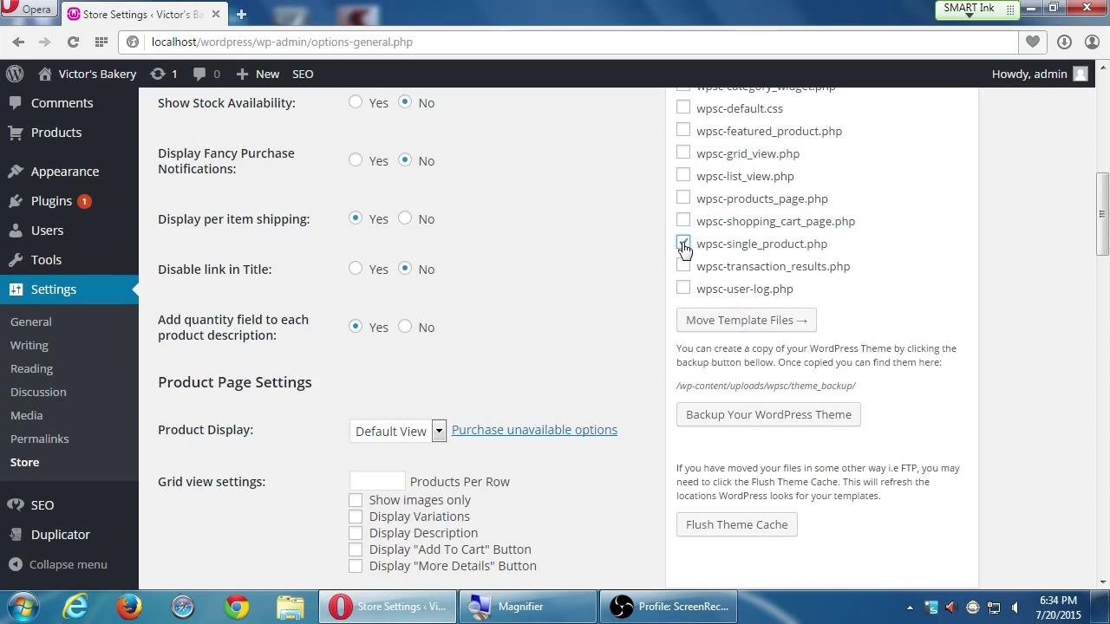
{"action": "scroll", "coordinate": [684, 247], "scroll_direction": "up", "scroll_amount": 6}
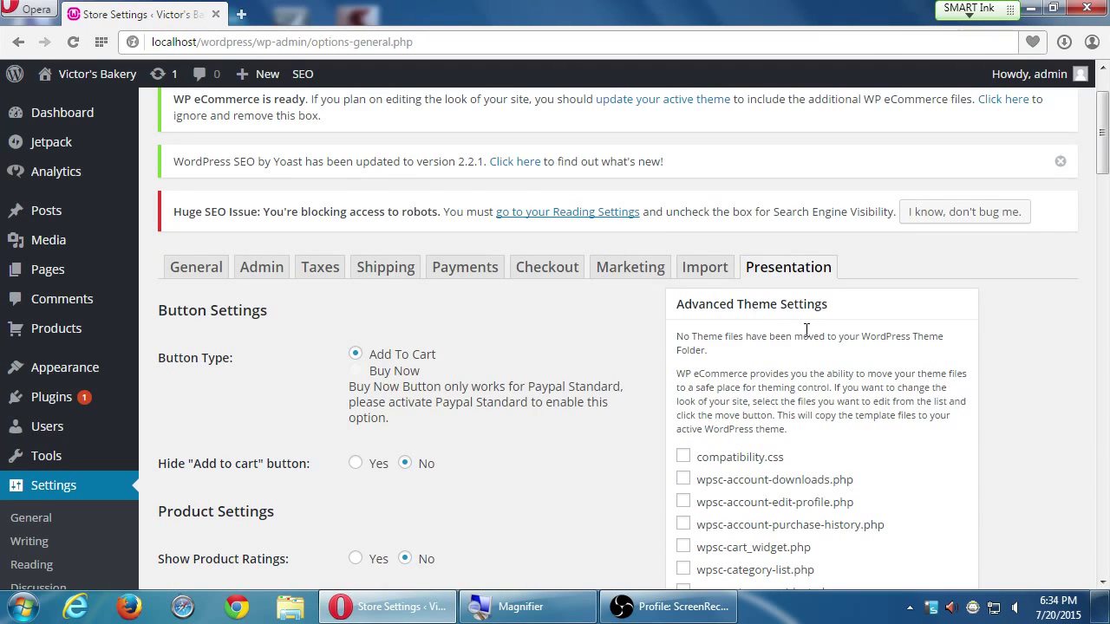
{"action": "scroll", "coordinate": [806, 329], "scroll_direction": "down", "scroll_amount": 7}
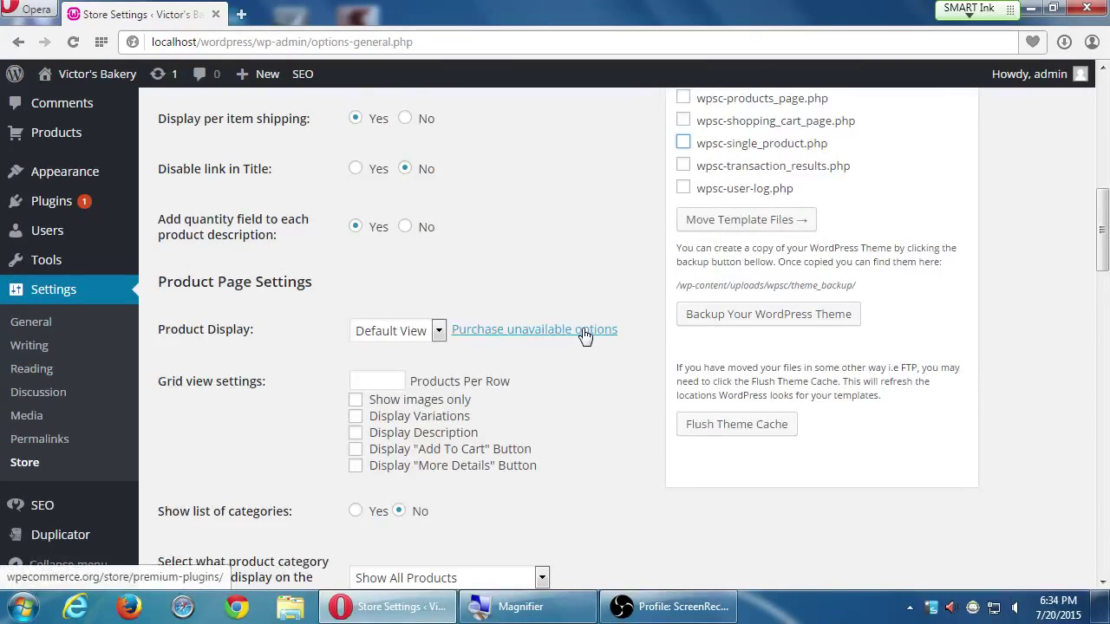
{"action": "scroll", "coordinate": [585, 337], "scroll_direction": "up", "scroll_amount": 7}
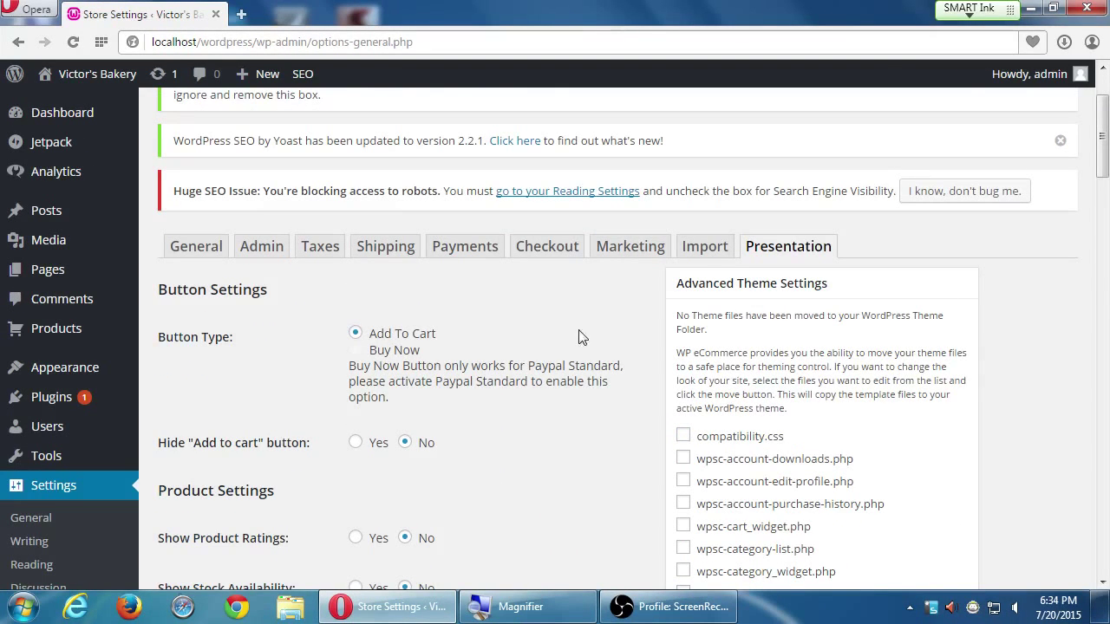
{"action": "scroll", "coordinate": [315, 355], "scroll_direction": "down", "scroll_amount": 2}
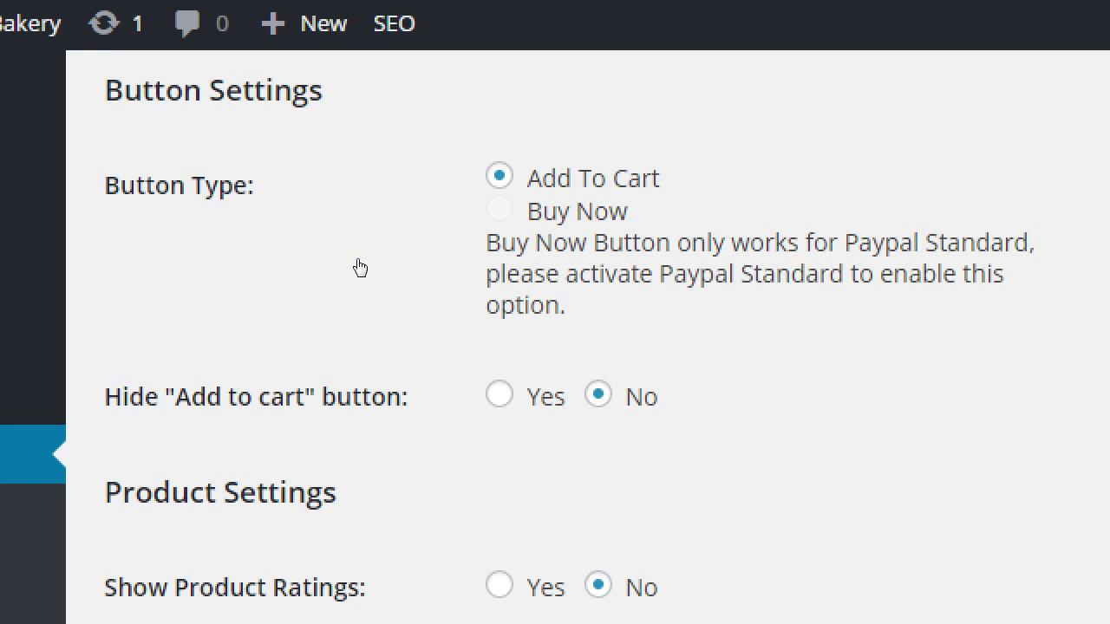
{"action": "scroll", "coordinate": [358, 265], "scroll_direction": "down", "scroll_amount": 2}
{"action": "scroll", "coordinate": [364, 267], "scroll_direction": "down", "scroll_amount": 1}
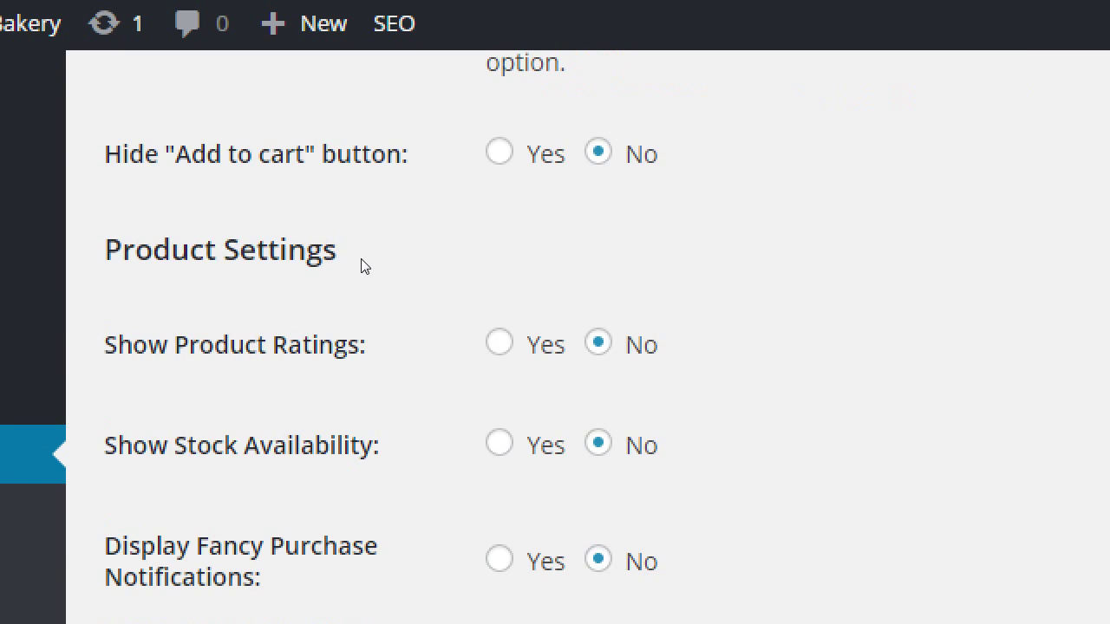
{"action": "scroll", "coordinate": [362, 267], "scroll_direction": "down", "scroll_amount": 2}
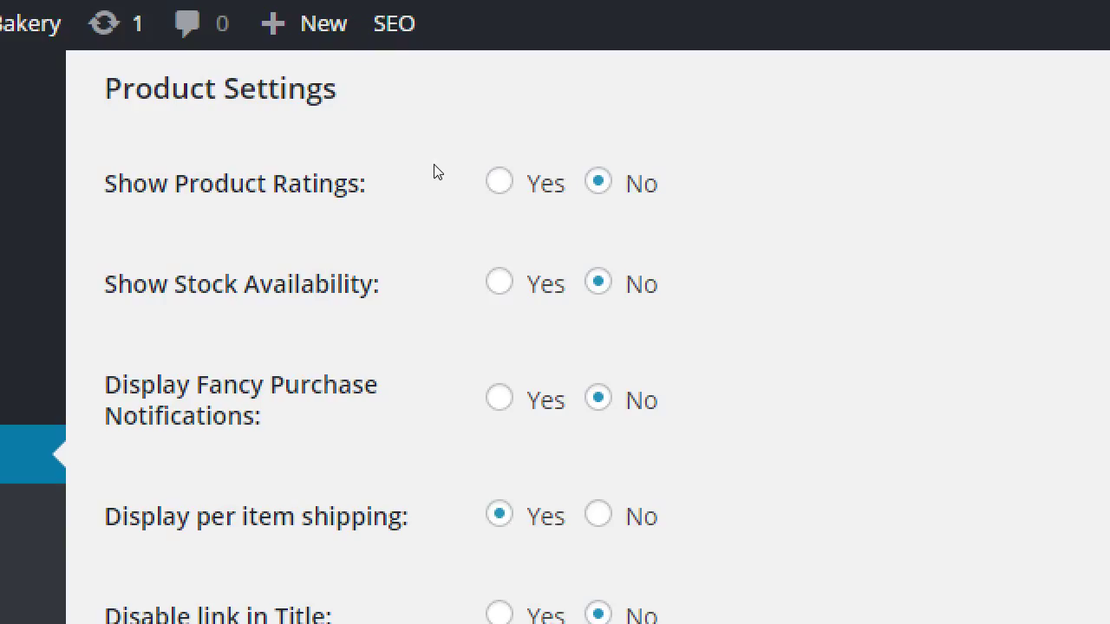
Leave Show Stock Availability on No and set Display Fancy Purchase Notifications to Yes
{"action": "left_click", "coordinate": [359, 214]}
{"action": "key", "text": "Right"}
{"action": "key", "text": "Left"}
{"action": "key", "text": "Right"}
{"action": "key", "text": "Tab"}
{"action": "key", "text": "Left"}
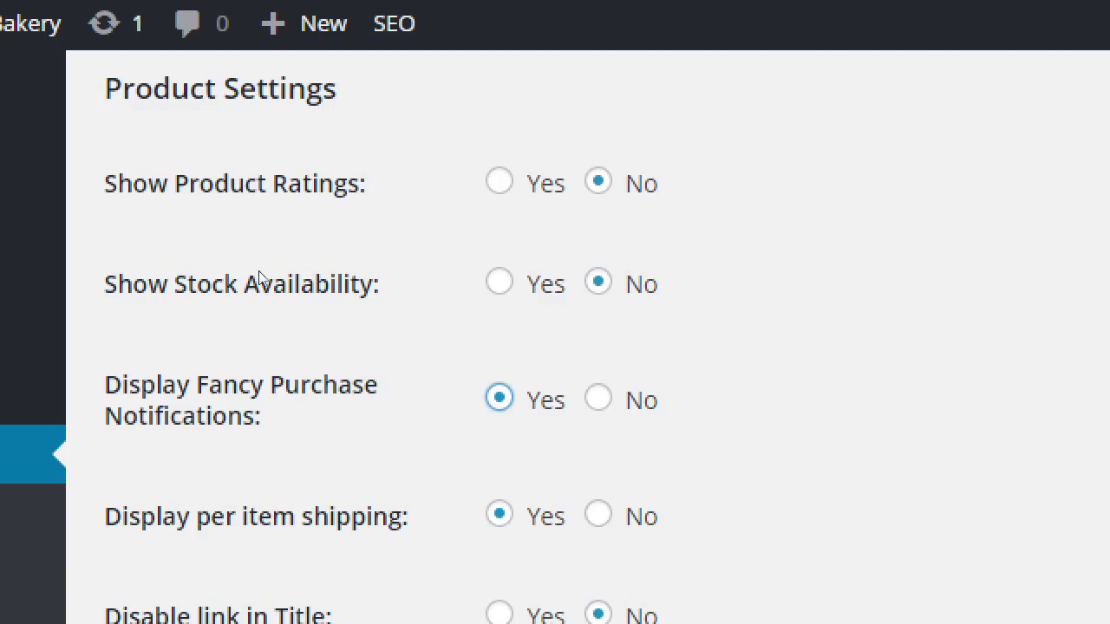
{"action": "scroll", "coordinate": [258, 275], "scroll_direction": "down", "scroll_amount": 1}
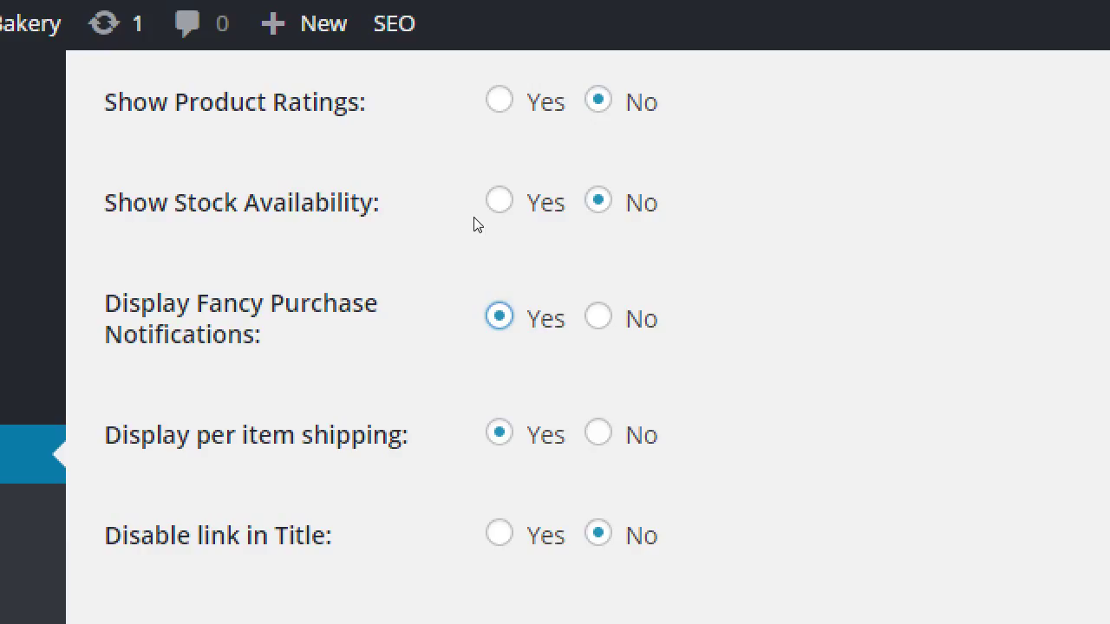
{"action": "scroll", "coordinate": [484, 319], "scroll_direction": "down", "scroll_amount": 1}
{"action": "scroll", "coordinate": [487, 323], "scroll_direction": "up", "scroll_amount": 1}
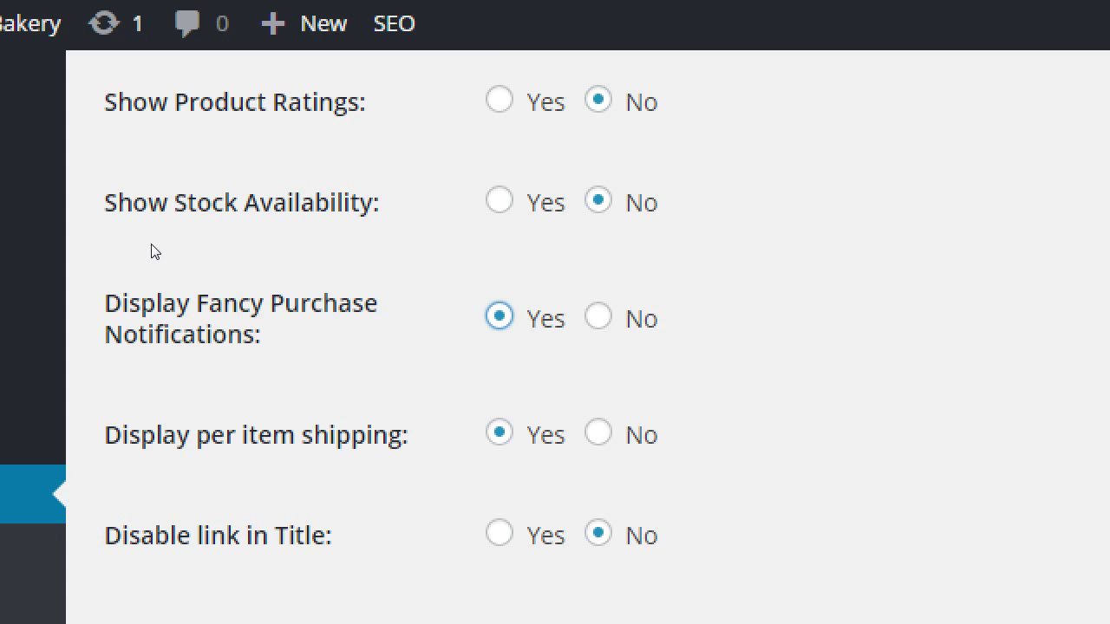
{"action": "left_click", "coordinate": [151, 245]}
{"action": "scroll", "coordinate": [151, 245], "scroll_direction": "down", "scroll_amount": 1}
{"action": "scroll", "coordinate": [151, 247], "scroll_direction": "down", "scroll_amount": 3}
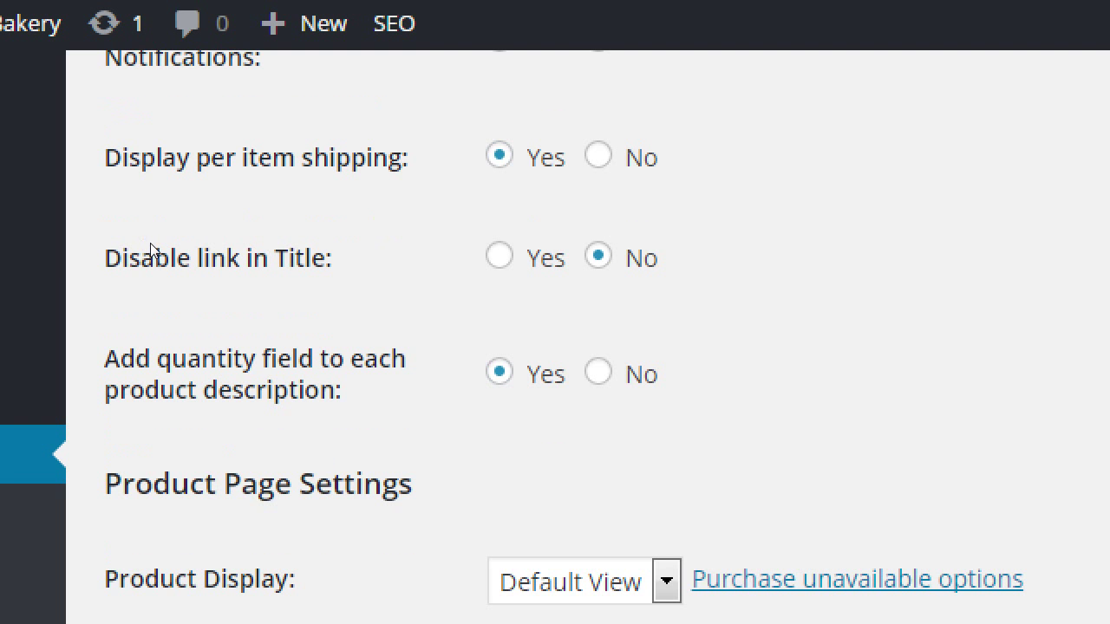
{"action": "scroll", "coordinate": [428, 171], "scroll_direction": "down", "scroll_amount": 1}
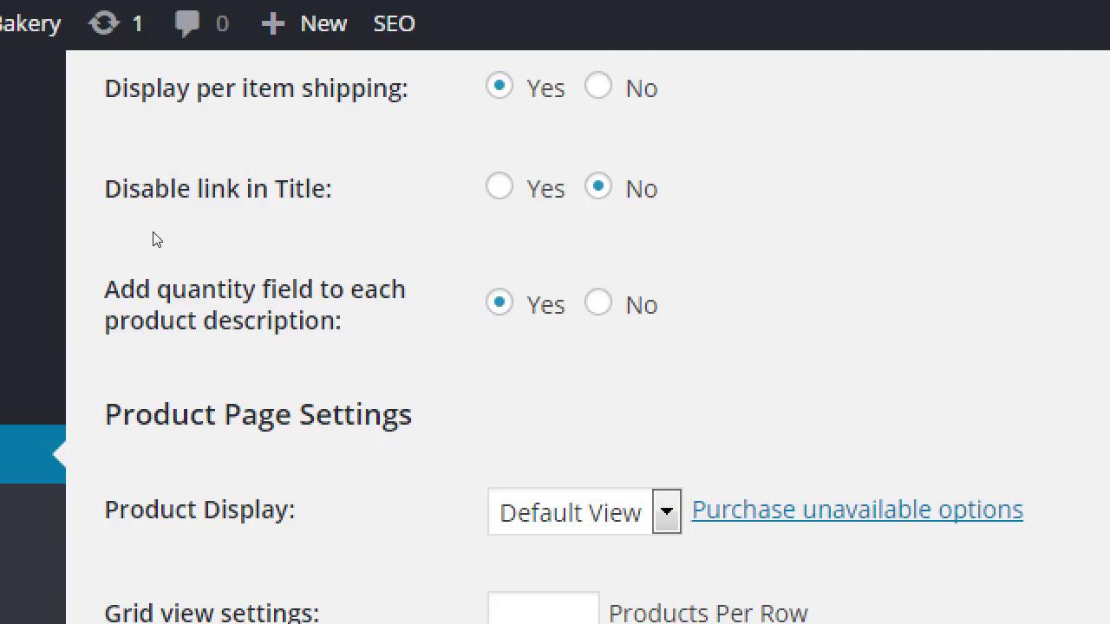
{"action": "scroll", "coordinate": [147, 240], "scroll_direction": "down", "scroll_amount": 4}
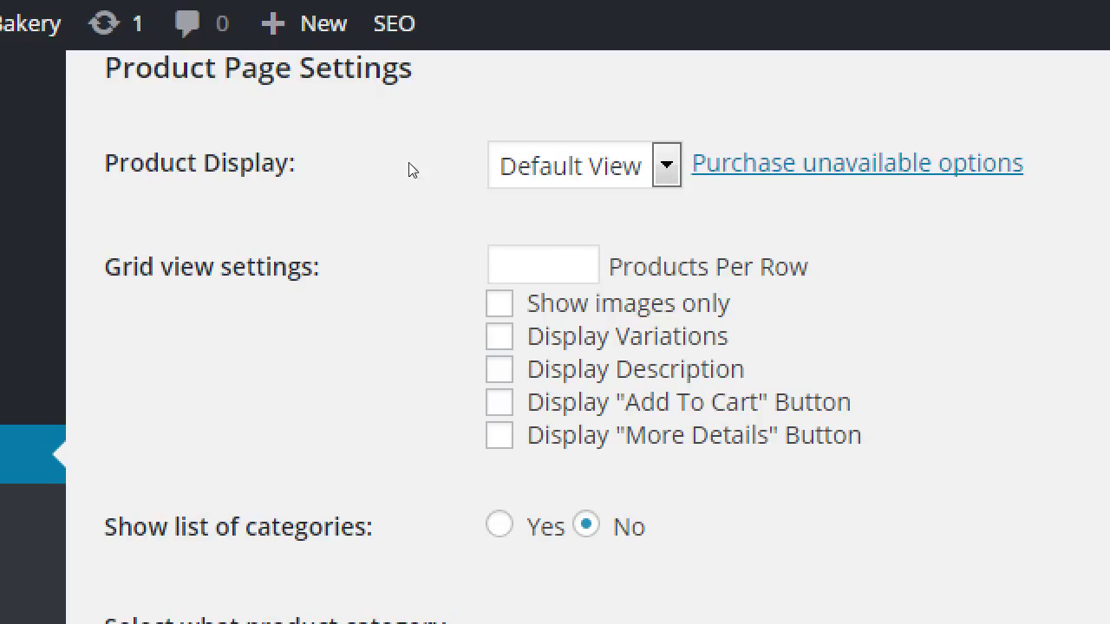
{"action": "key", "text": "alt+Down"}
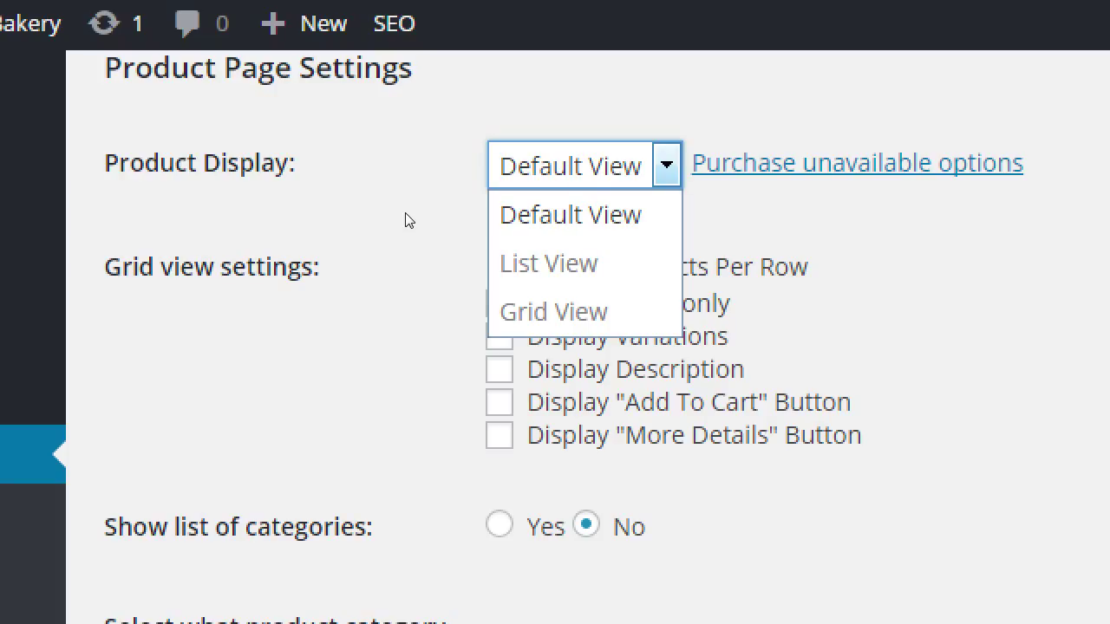
{"action": "left_click", "coordinate": [294, 231]}
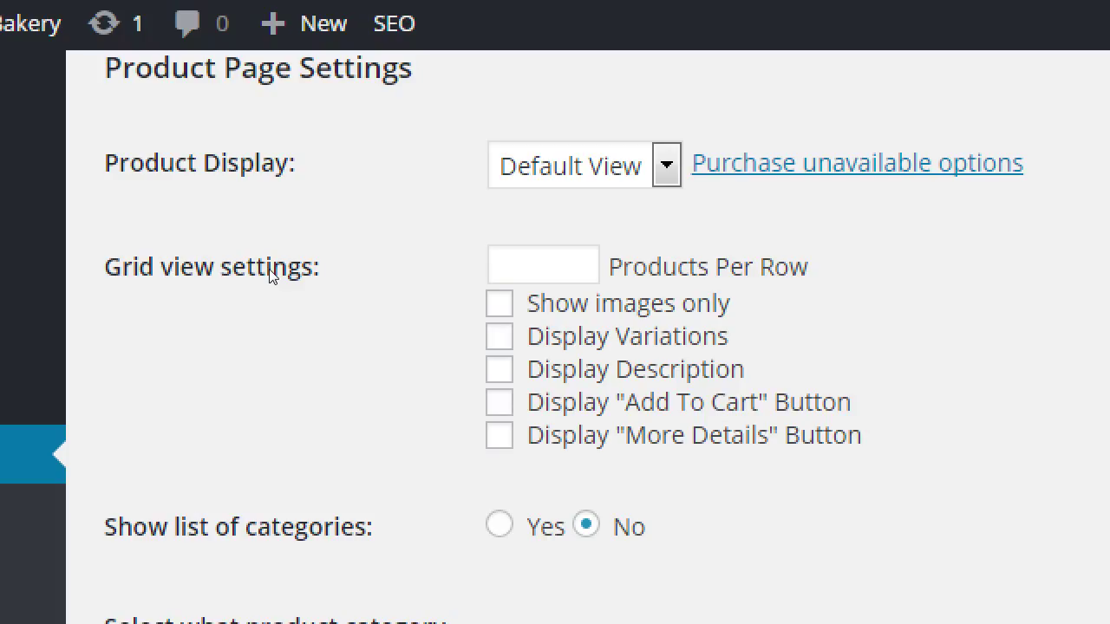
{"action": "double_click", "coordinate": [163, 198]}
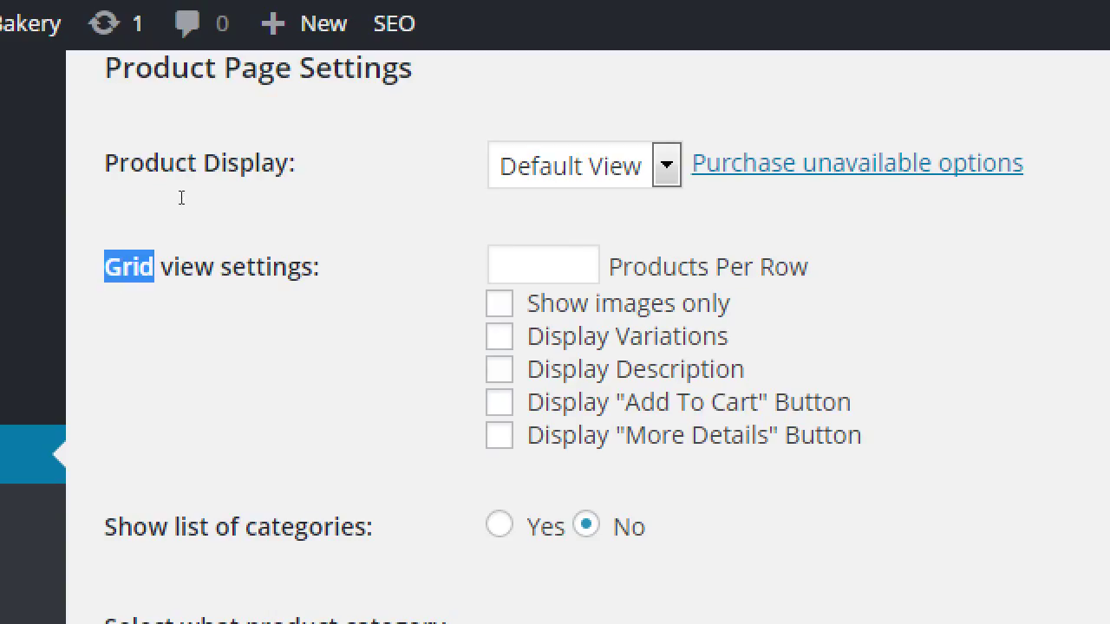
{"action": "left_click", "coordinate": [523, 156]}
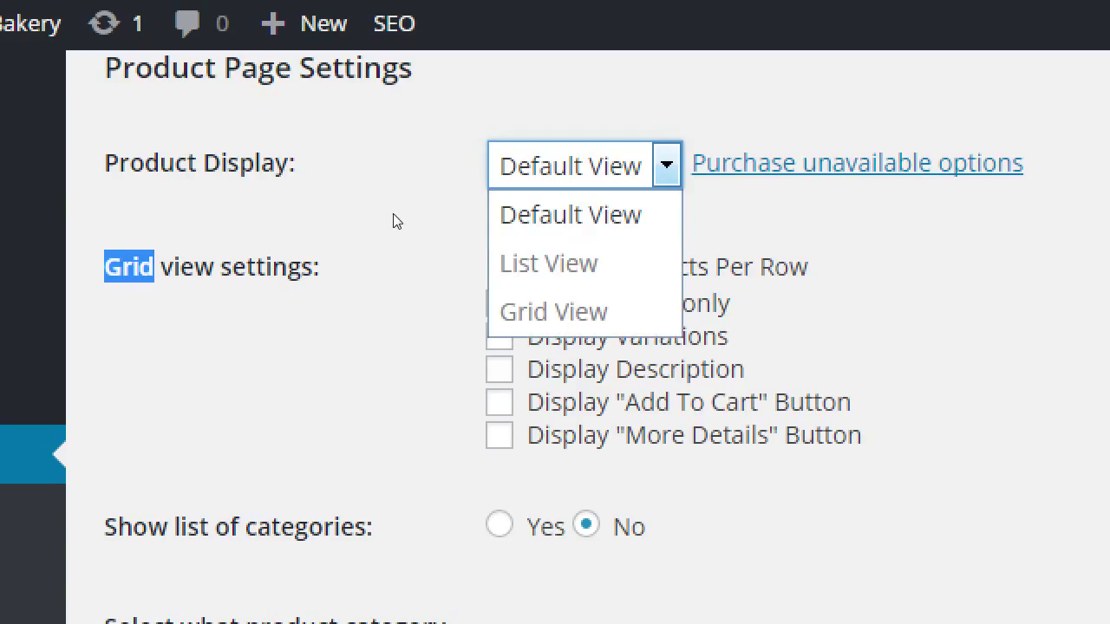
{"action": "left_click", "coordinate": [148, 206]}
Keep the product category display on Show All Products
{"action": "scroll", "coordinate": [160, 195], "scroll_direction": "down", "scroll_amount": 3}
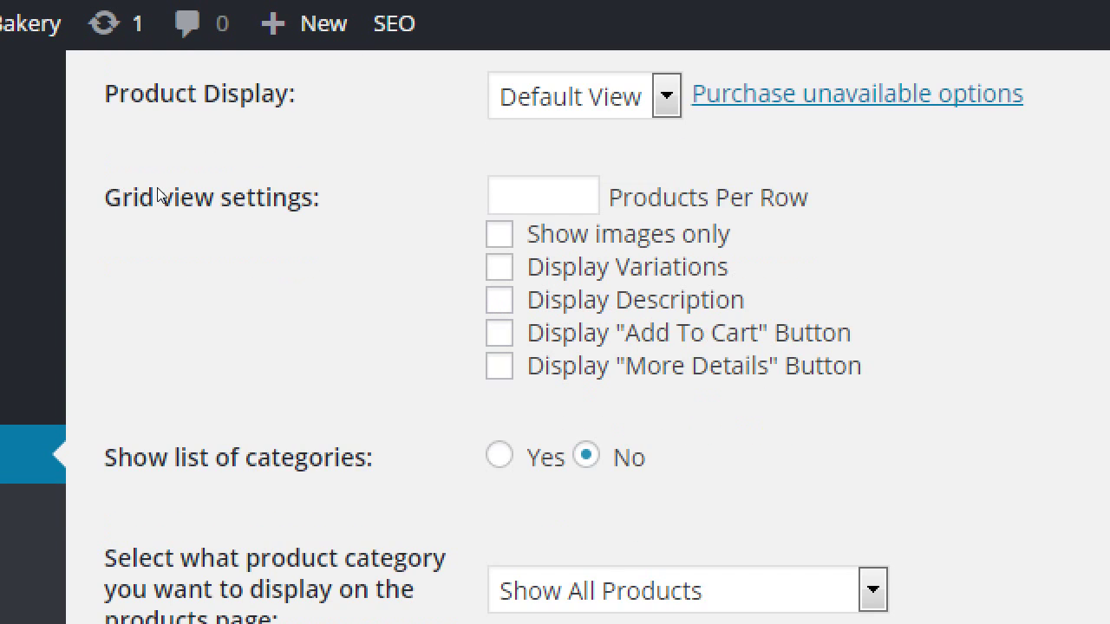
{"action": "scroll", "coordinate": [160, 195], "scroll_direction": "down", "scroll_amount": 6}
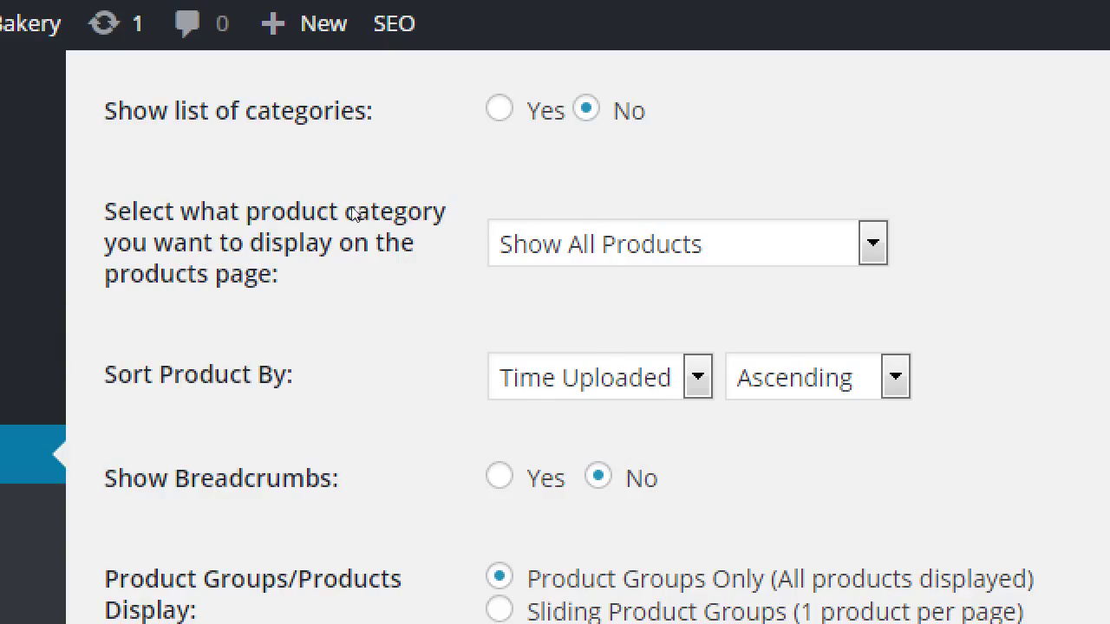
{"action": "key", "text": "alt+Down"}
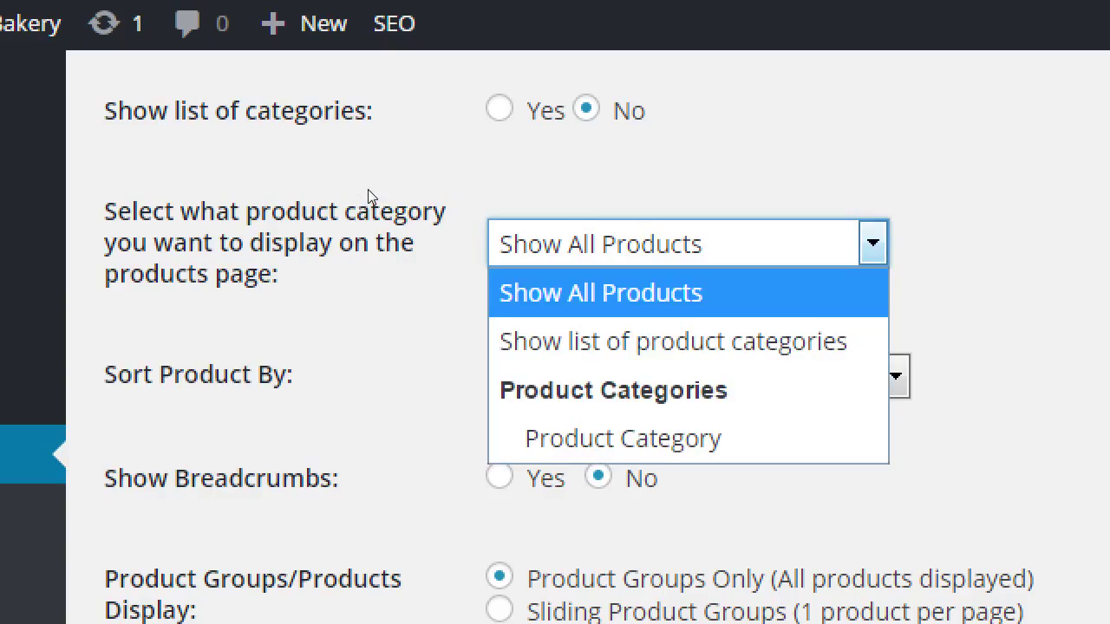
{"action": "left_click", "coordinate": [157, 169]}
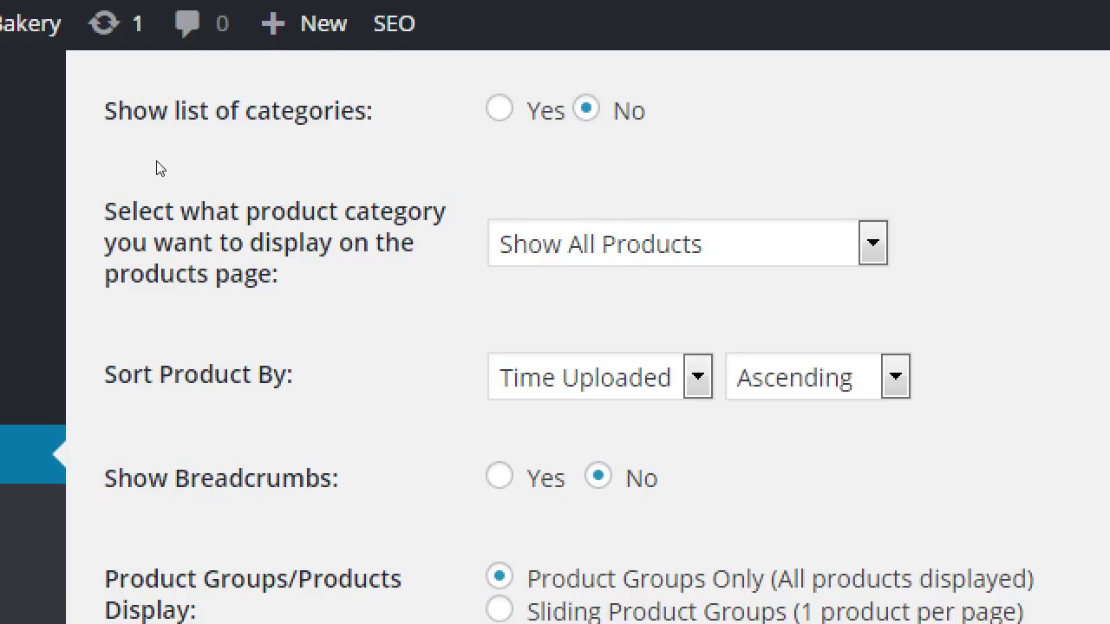
List the Sort Product By choices: Name, Price, Drag & Drop, Time Uploaded
{"action": "scroll", "coordinate": [157, 167], "scroll_direction": "down", "scroll_amount": 1}
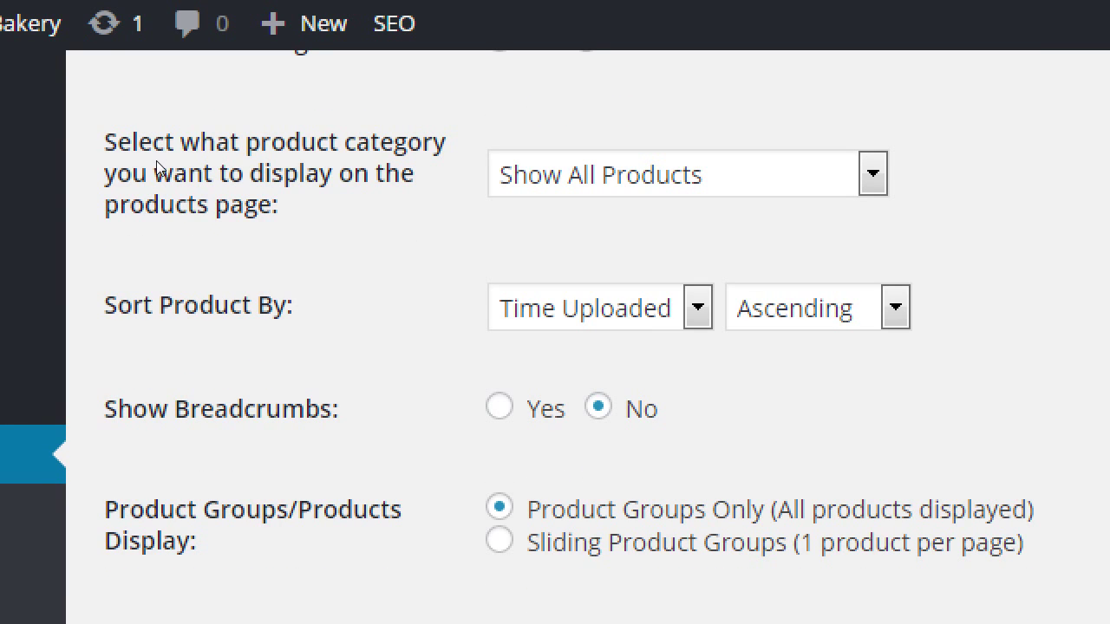
{"action": "scroll", "coordinate": [158, 168], "scroll_direction": "down", "scroll_amount": 1}
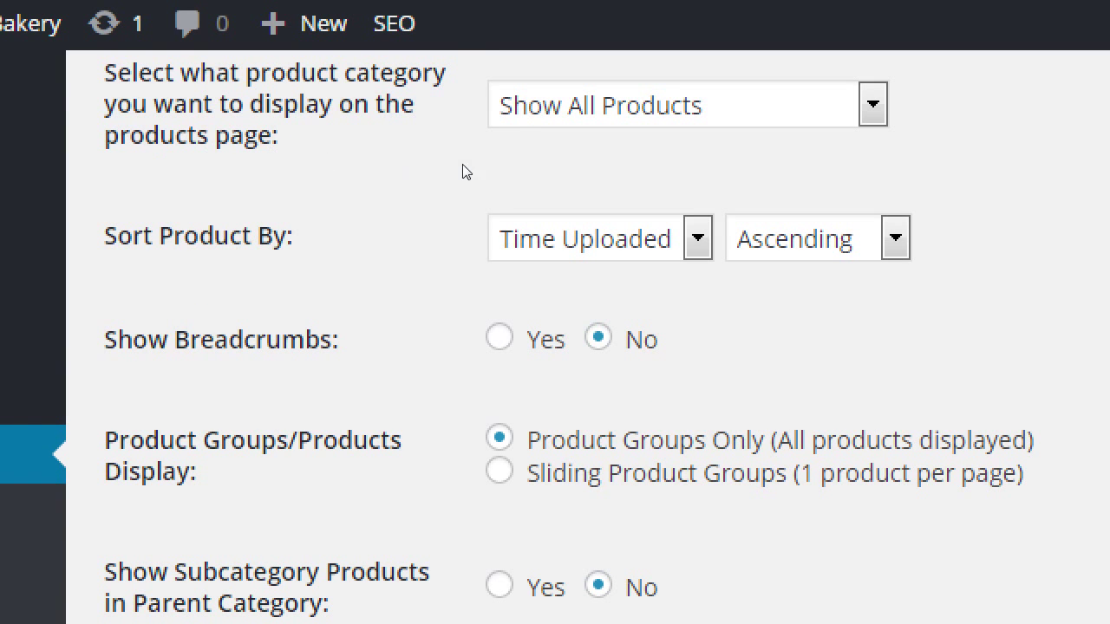
{"action": "key", "text": "alt+Down"}
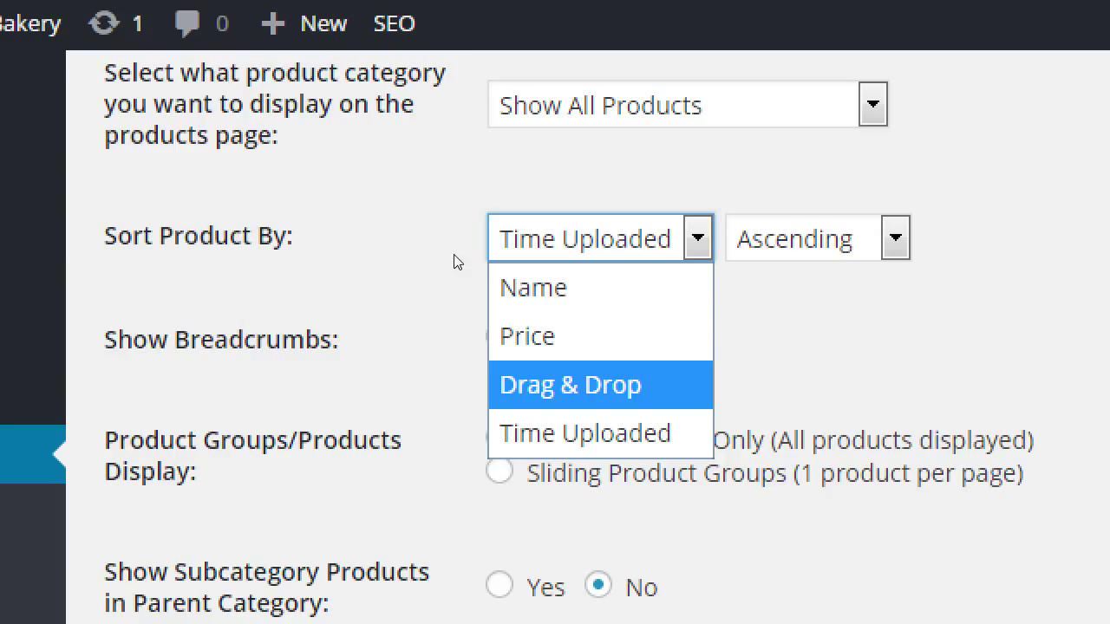
{"action": "left_click", "coordinate": [157, 210]}
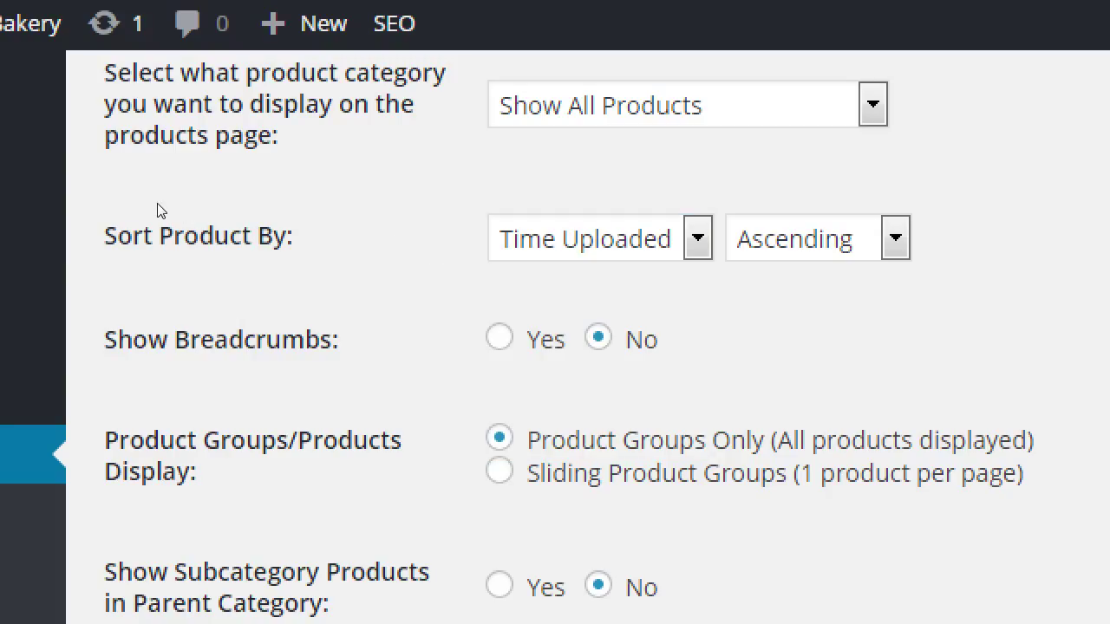
{"action": "key", "text": "alt+Down"}
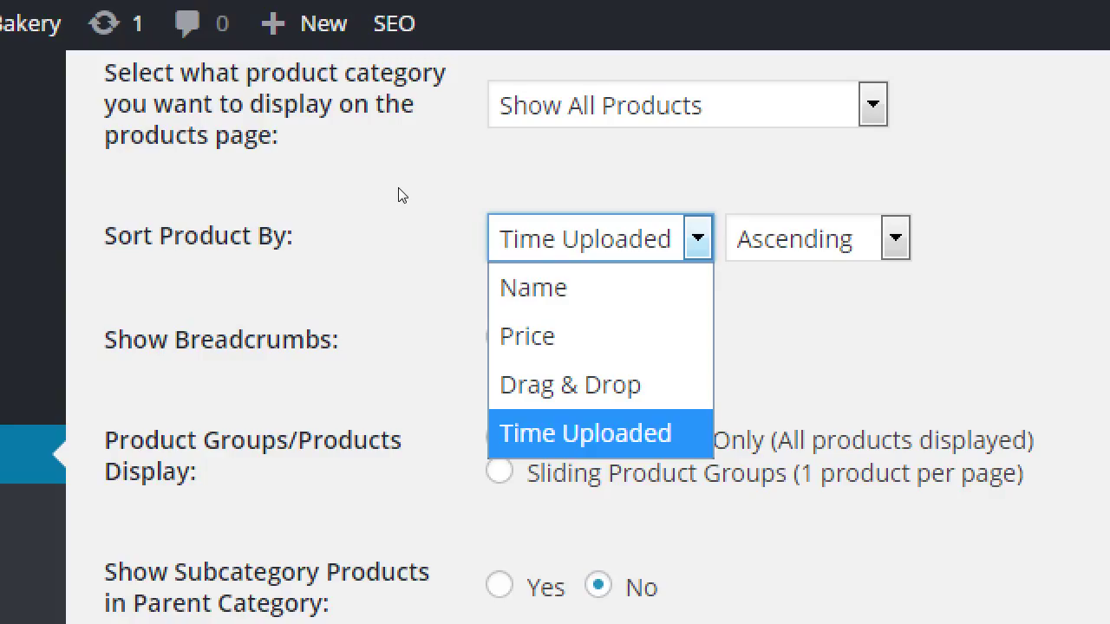
{"action": "left_click", "coordinate": [146, 156]}
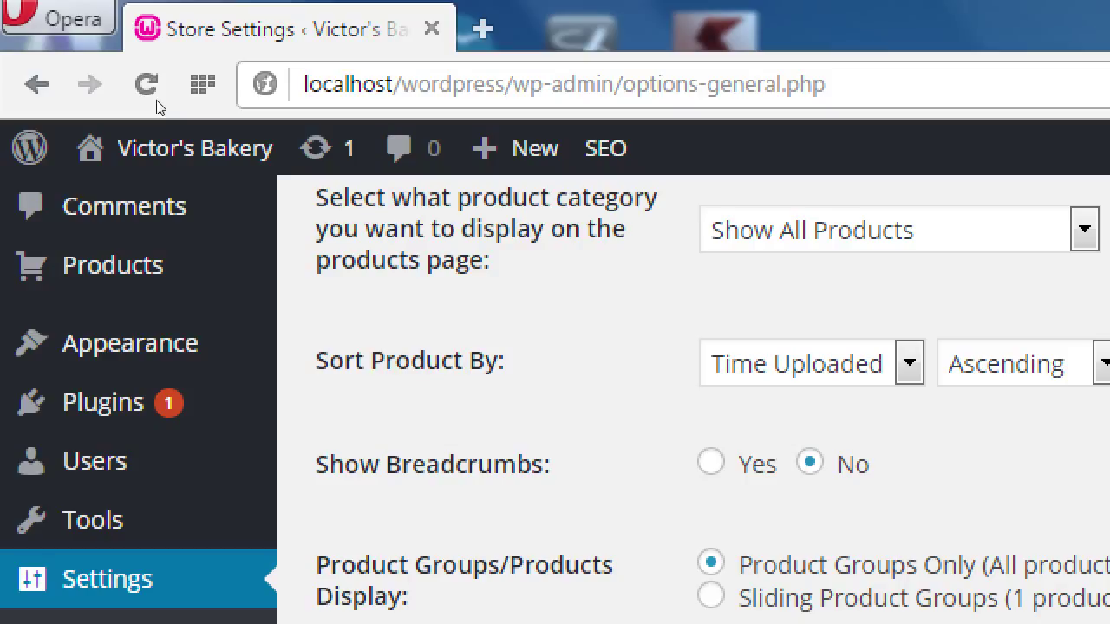
{"action": "left_click_drag", "start_coordinate": [316, 198], "coordinate": [385, 198]}
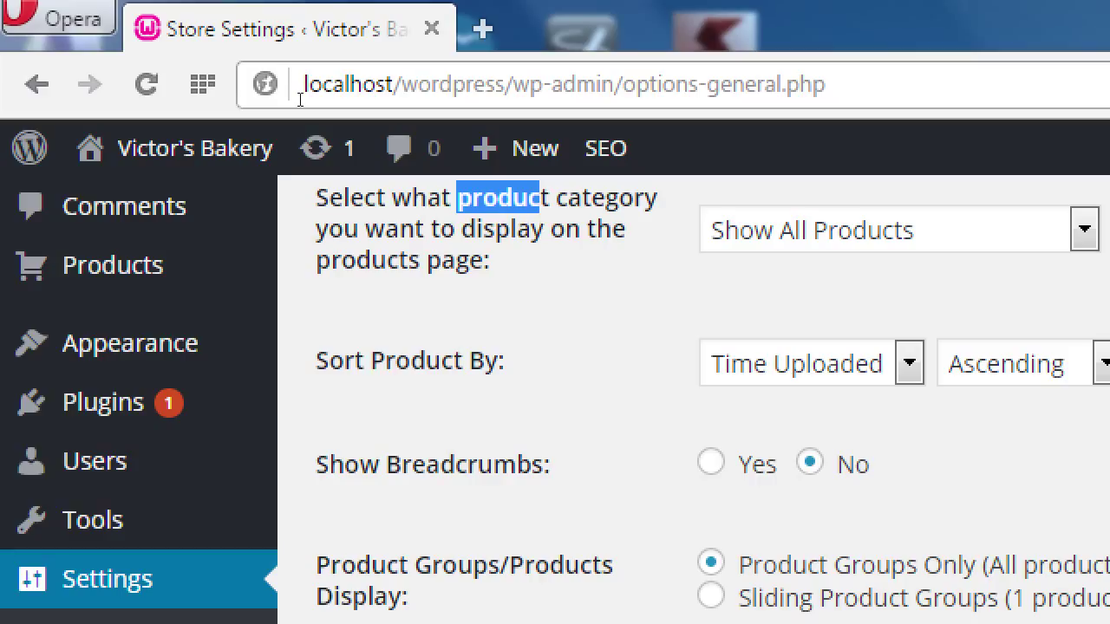
{"action": "left_click", "coordinate": [306, 99]}
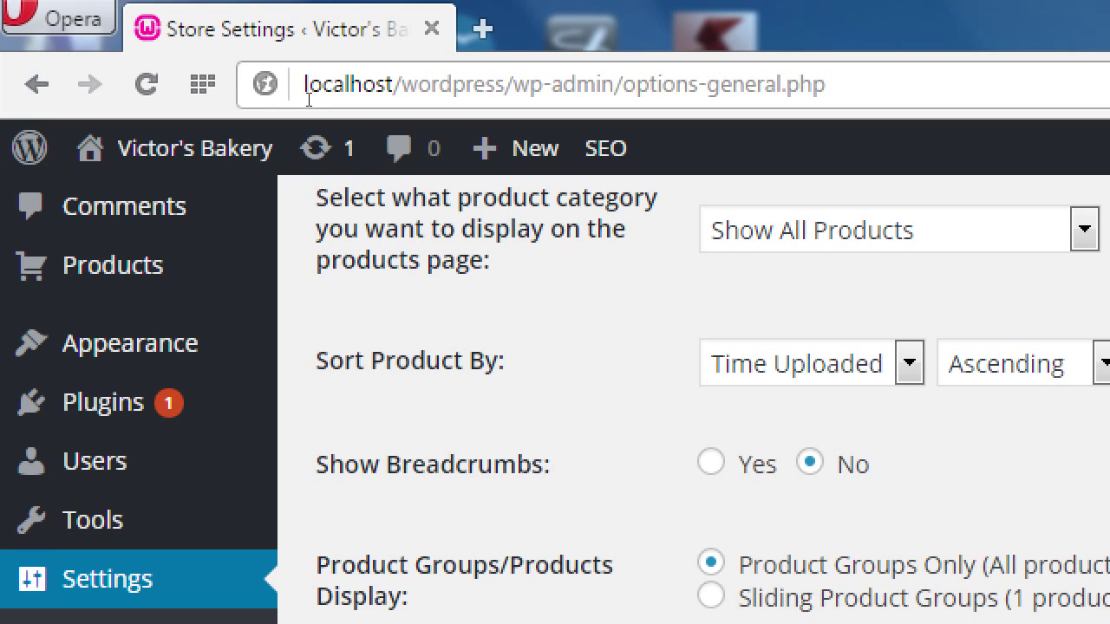
{"action": "scroll", "coordinate": [329, 161], "scroll_direction": "down", "scroll_amount": 6}
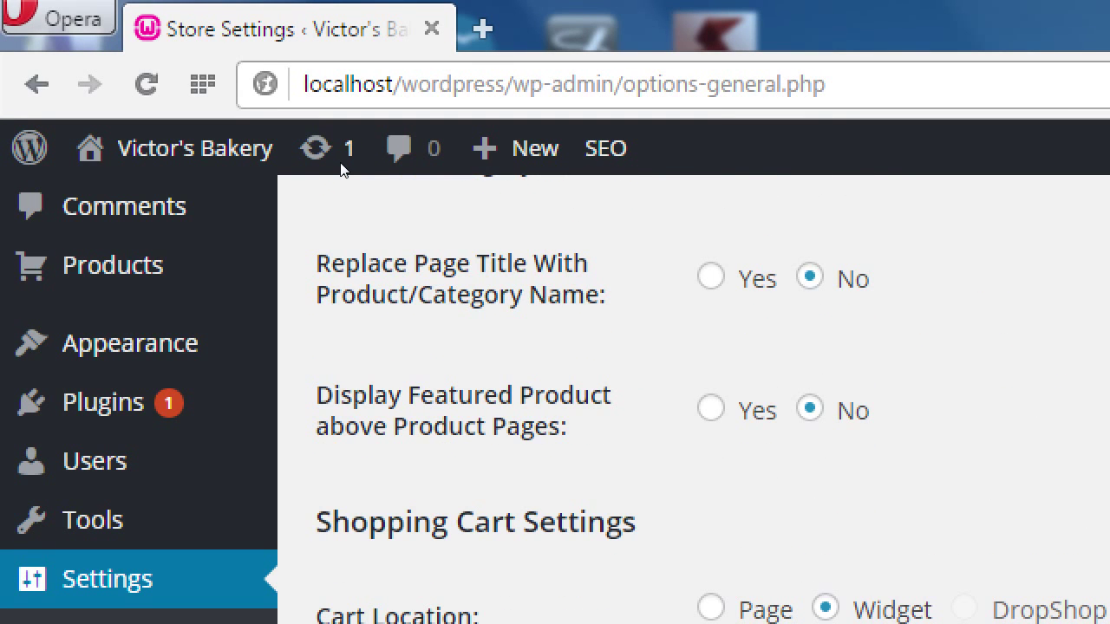
{"action": "scroll", "coordinate": [483, 169], "scroll_direction": "down", "scroll_amount": 1}
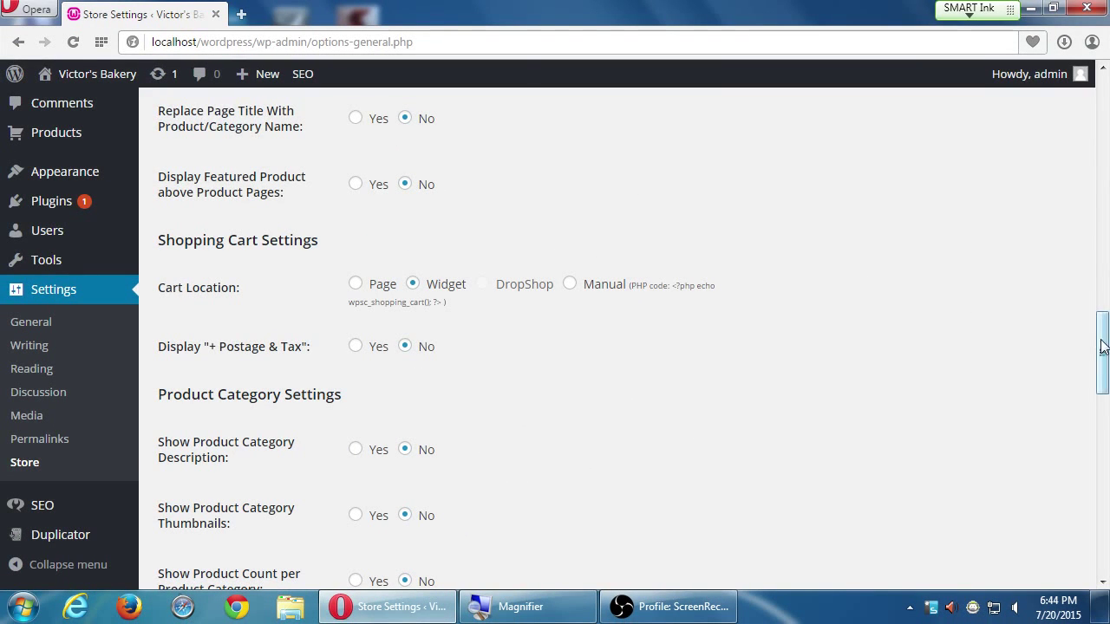
{"action": "left_click_drag", "start_coordinate": [1103, 347], "coordinate": [1091, 317]}
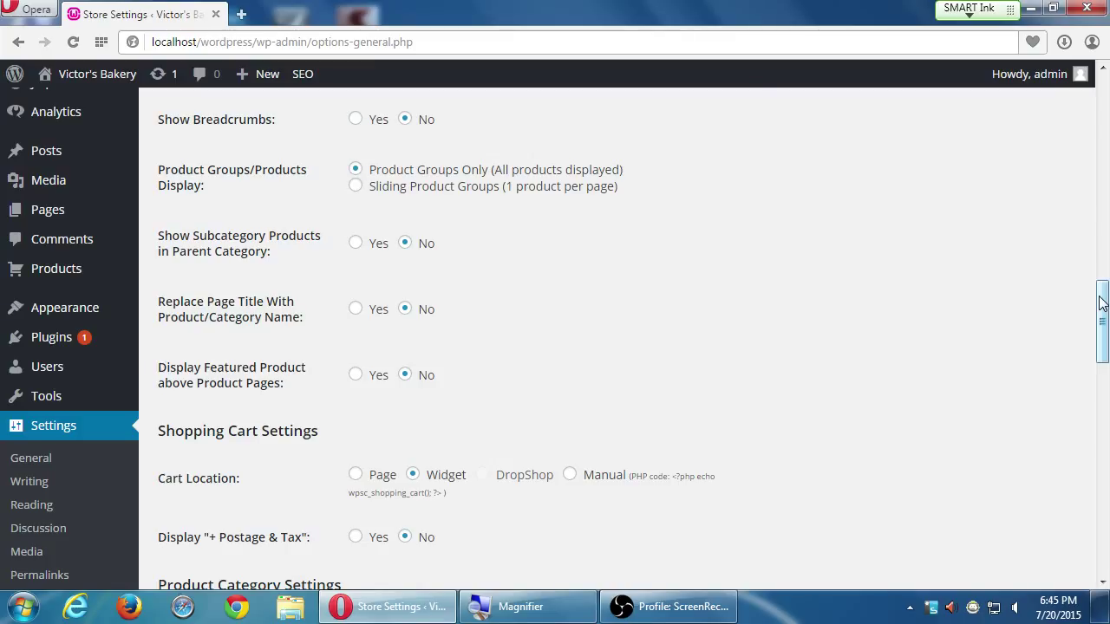
{"action": "scroll", "coordinate": [1101, 303], "scroll_direction": "up", "scroll_amount": 10}
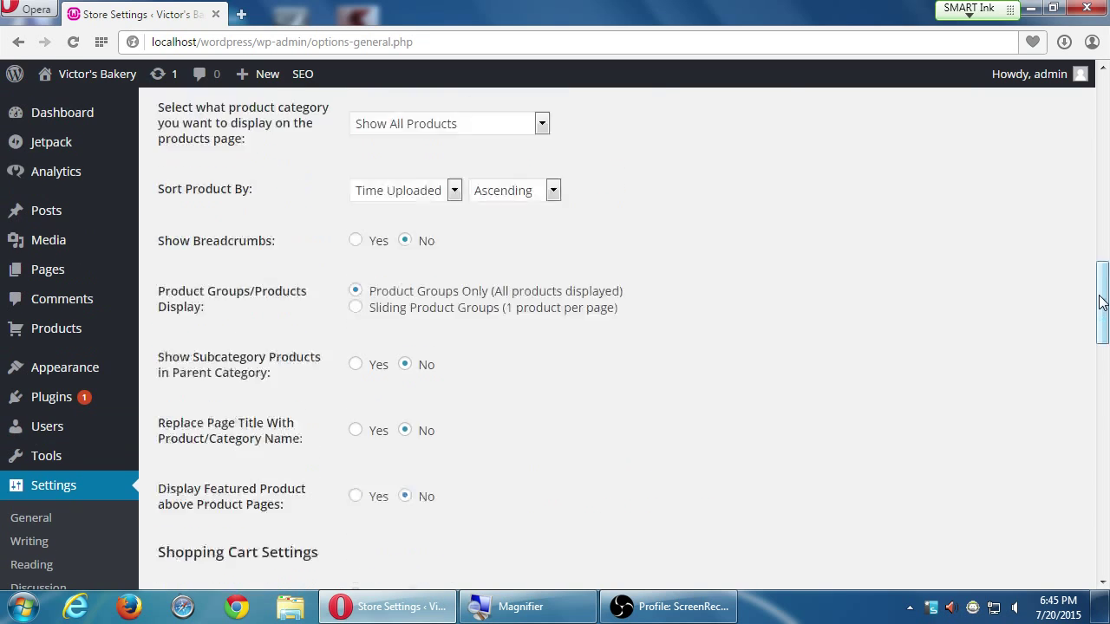
{"action": "scroll", "coordinate": [1101, 304], "scroll_direction": "up", "scroll_amount": 2}
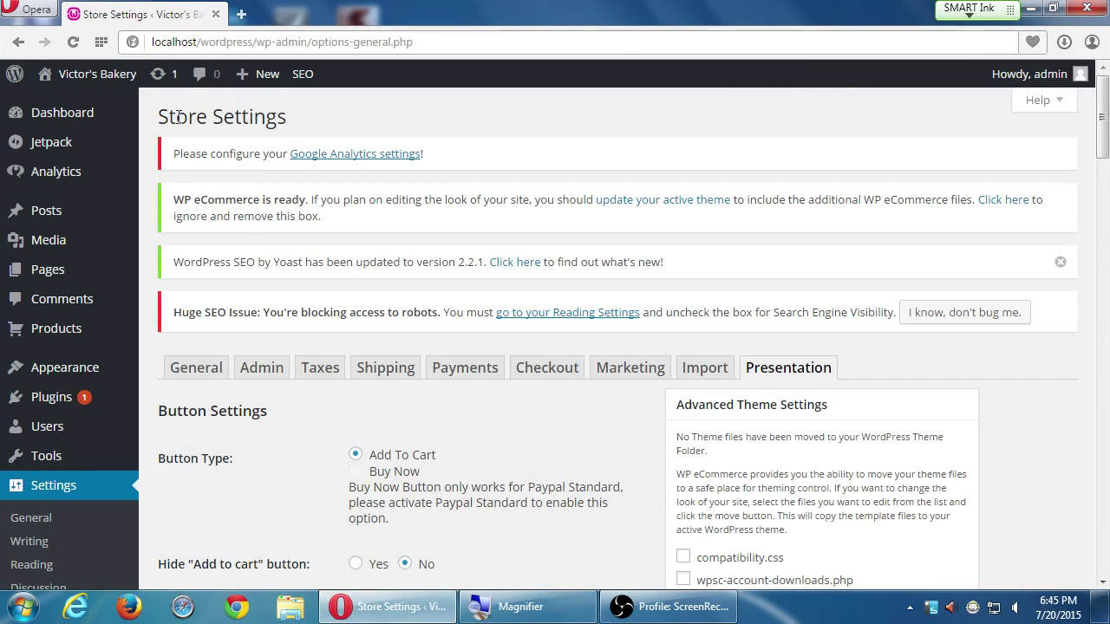
{"action": "left_click_drag", "start_coordinate": [176, 116], "coordinate": [277, 116]}
{"action": "scroll", "coordinate": [276, 114], "scroll_direction": "down", "scroll_amount": 5}
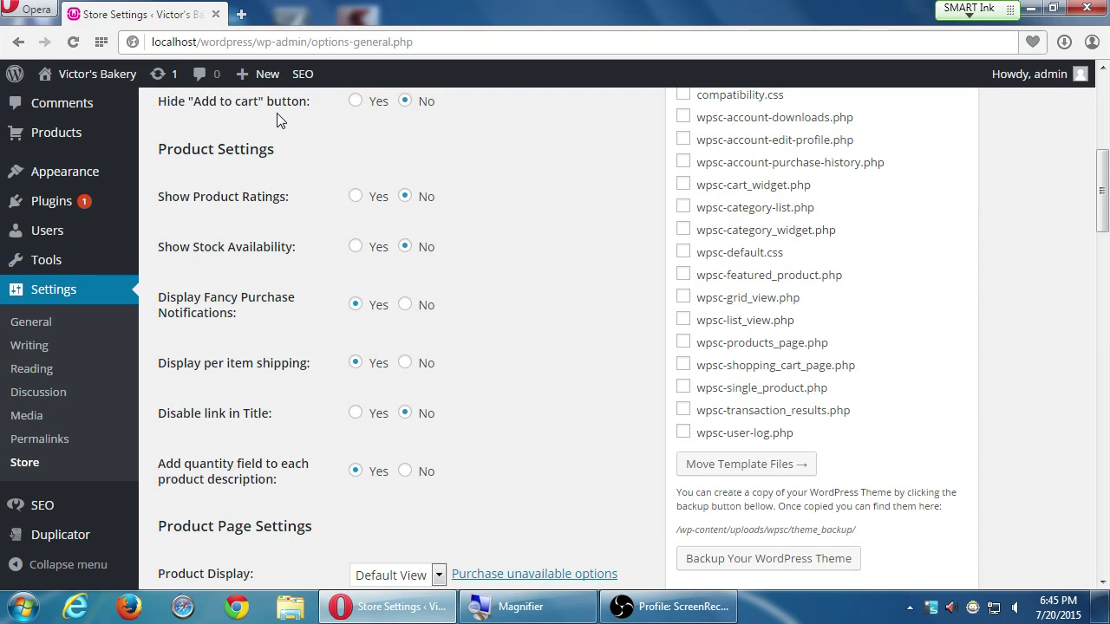
{"action": "scroll", "coordinate": [277, 118], "scroll_direction": "down", "scroll_amount": 5}
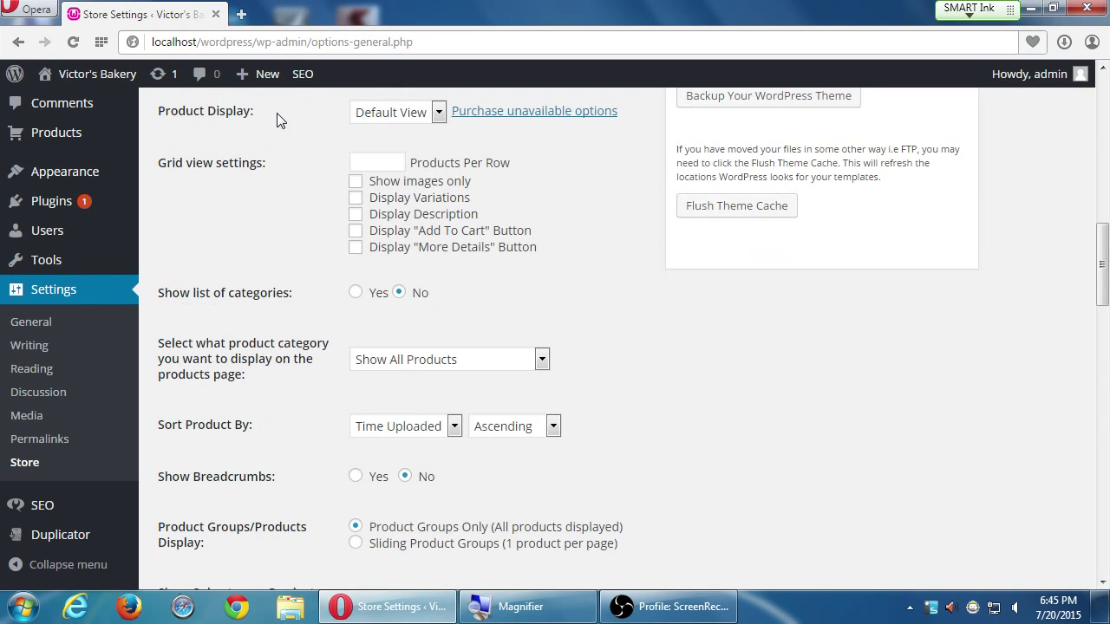
{"action": "scroll", "coordinate": [278, 118], "scroll_direction": "down", "scroll_amount": 5}
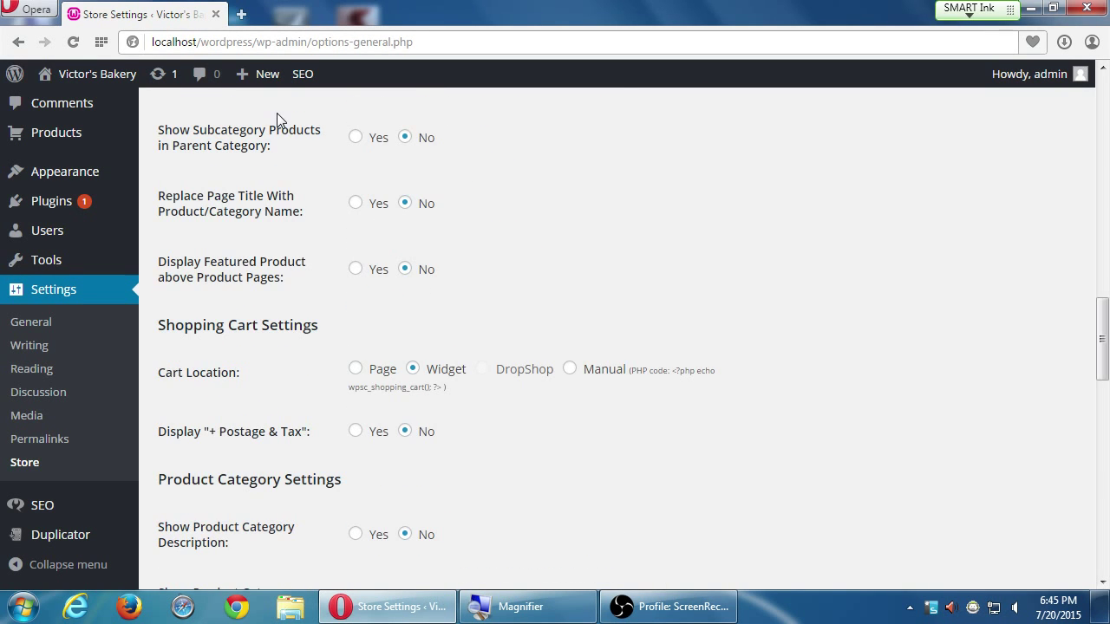
{"action": "scroll", "coordinate": [277, 118], "scroll_direction": "down", "scroll_amount": 1}
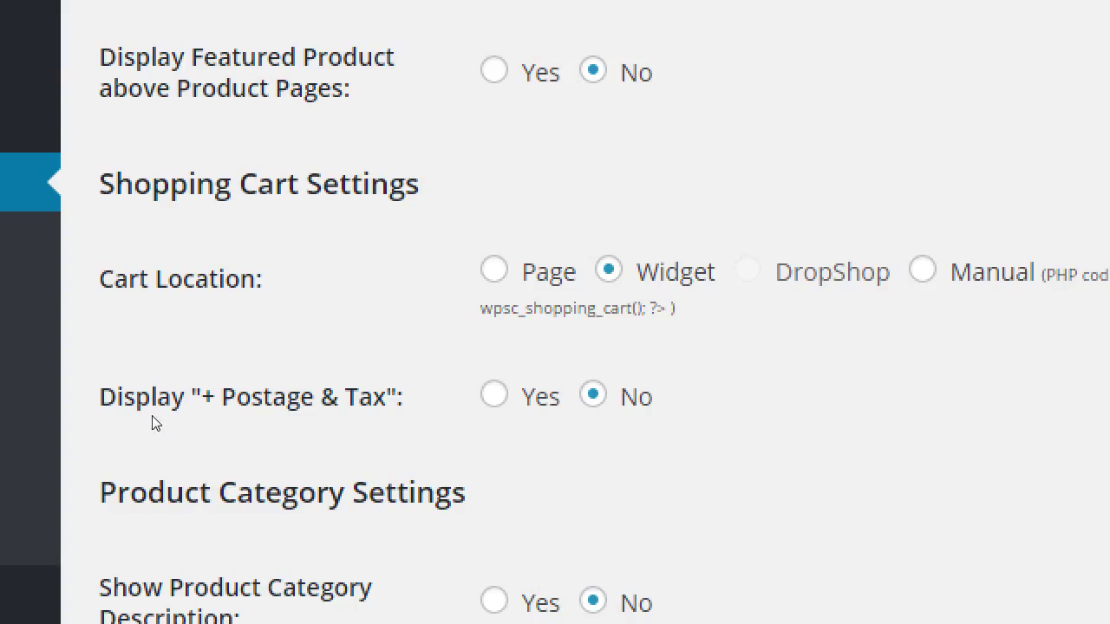
{"action": "scroll", "coordinate": [156, 422], "scroll_direction": "down", "scroll_amount": 3}
{"action": "scroll", "coordinate": [152, 416], "scroll_direction": "down", "scroll_amount": 1}
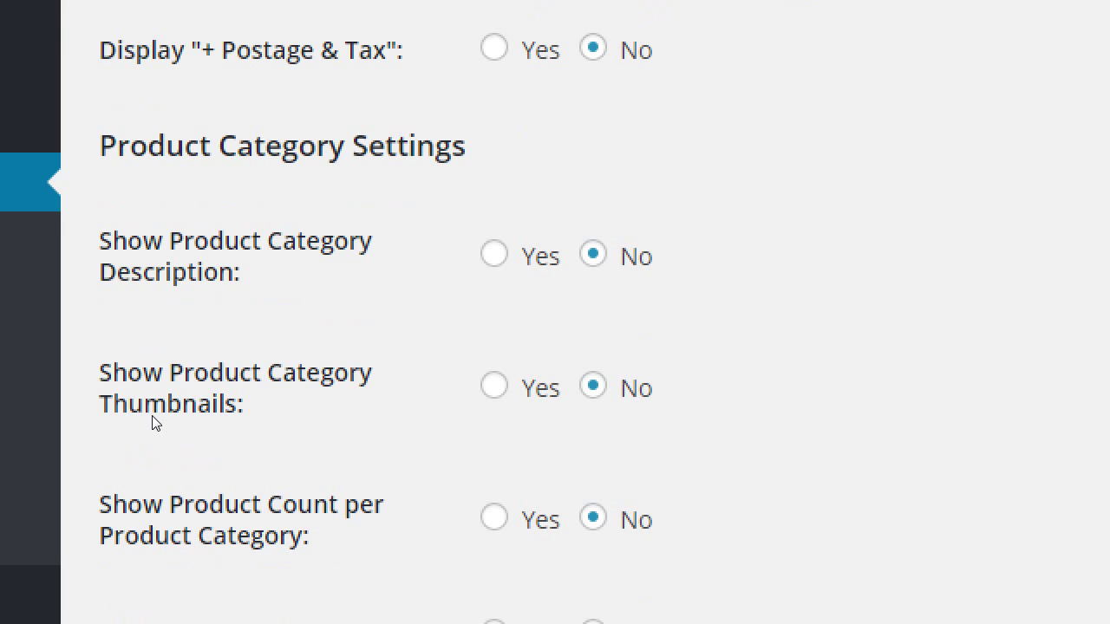
{"action": "scroll", "coordinate": [156, 423], "scroll_direction": "down", "scroll_amount": 1}
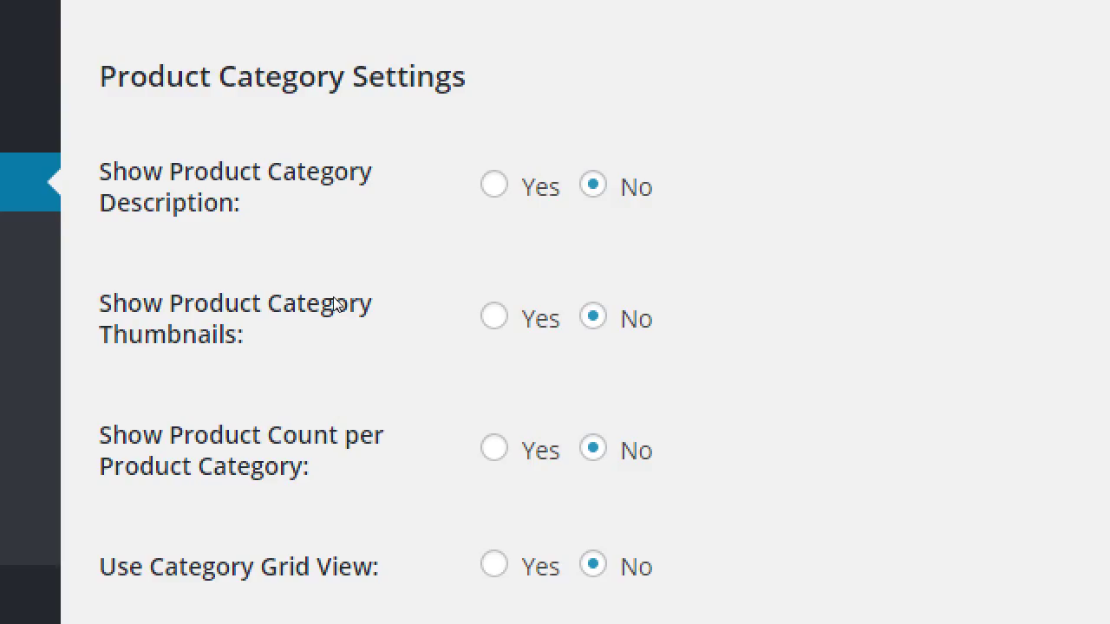
{"action": "scroll", "coordinate": [336, 304], "scroll_direction": "down", "scroll_amount": 1}
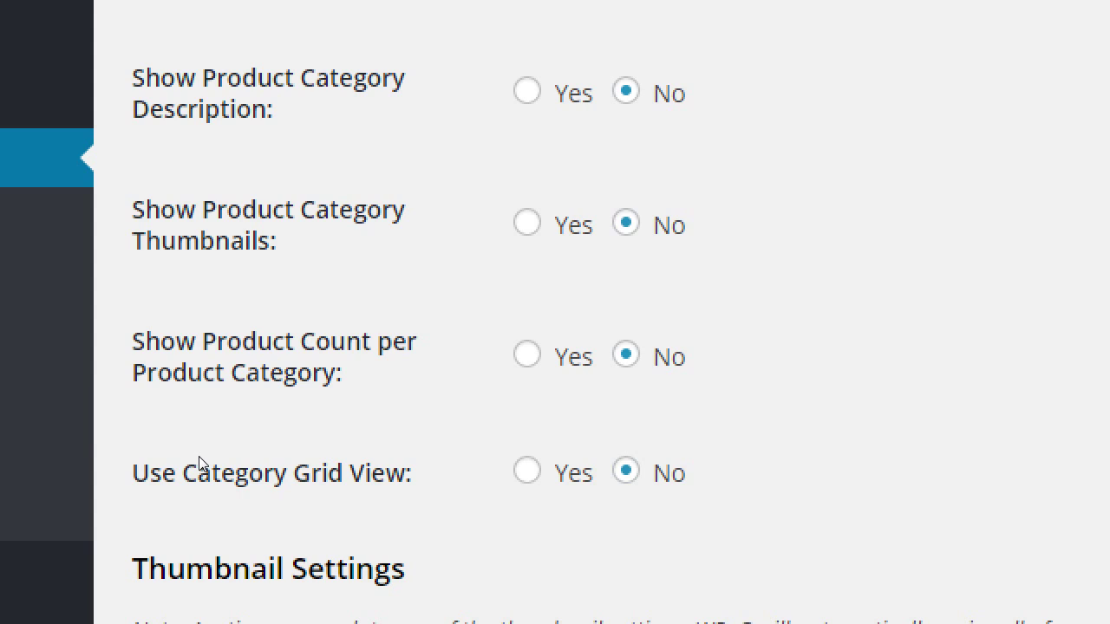
{"action": "scroll", "coordinate": [199, 464], "scroll_direction": "down", "scroll_amount": 7}
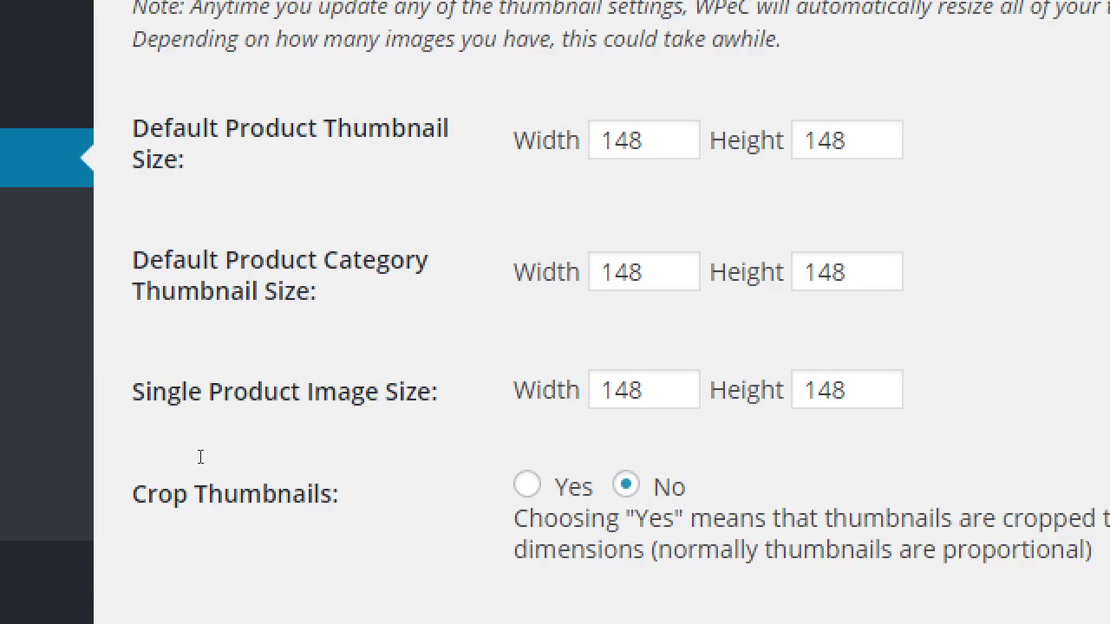
{"action": "scroll", "coordinate": [200, 457], "scroll_direction": "down", "scroll_amount": 3}
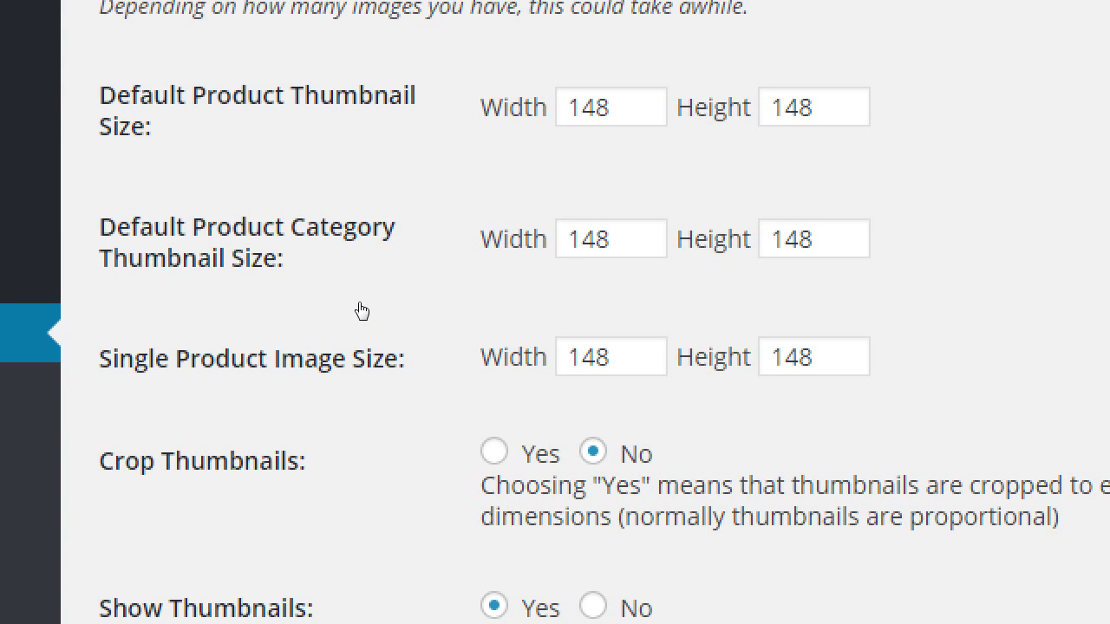
Switch the lightbox script from Thickbox to Colorbox
{"action": "scroll", "coordinate": [360, 308], "scroll_direction": "down", "scroll_amount": 2}
{"action": "scroll", "coordinate": [357, 309], "scroll_direction": "up", "scroll_amount": 1}
{"action": "scroll", "coordinate": [355, 338], "scroll_direction": "down", "scroll_amount": 4}
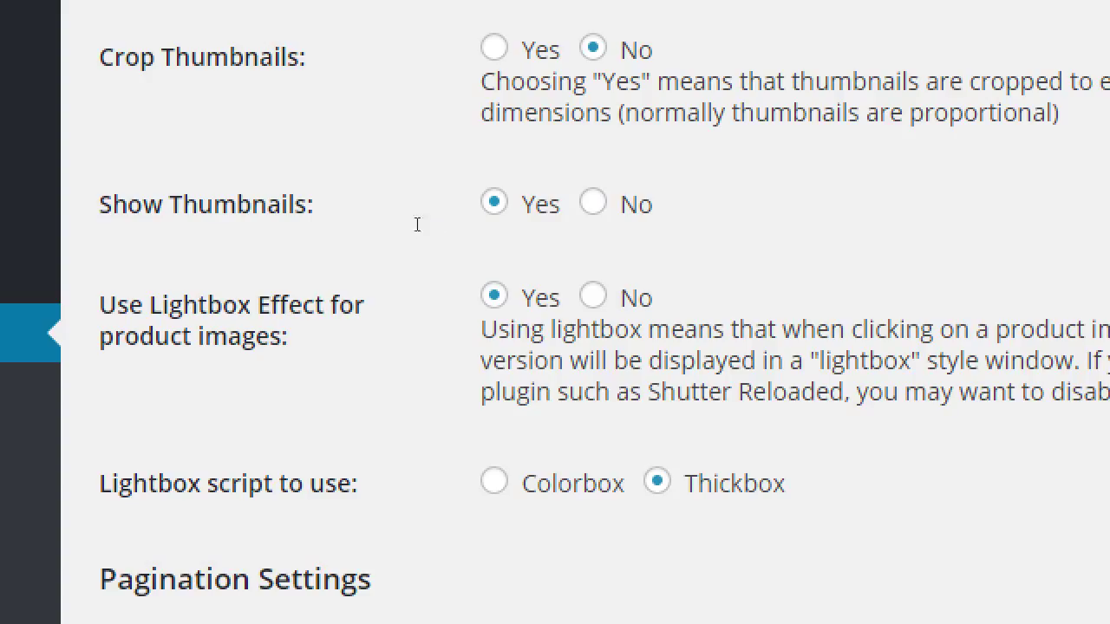
{"action": "key", "text": "Left"}
{"action": "key", "text": "Right"}
{"action": "key", "text": "Left"}
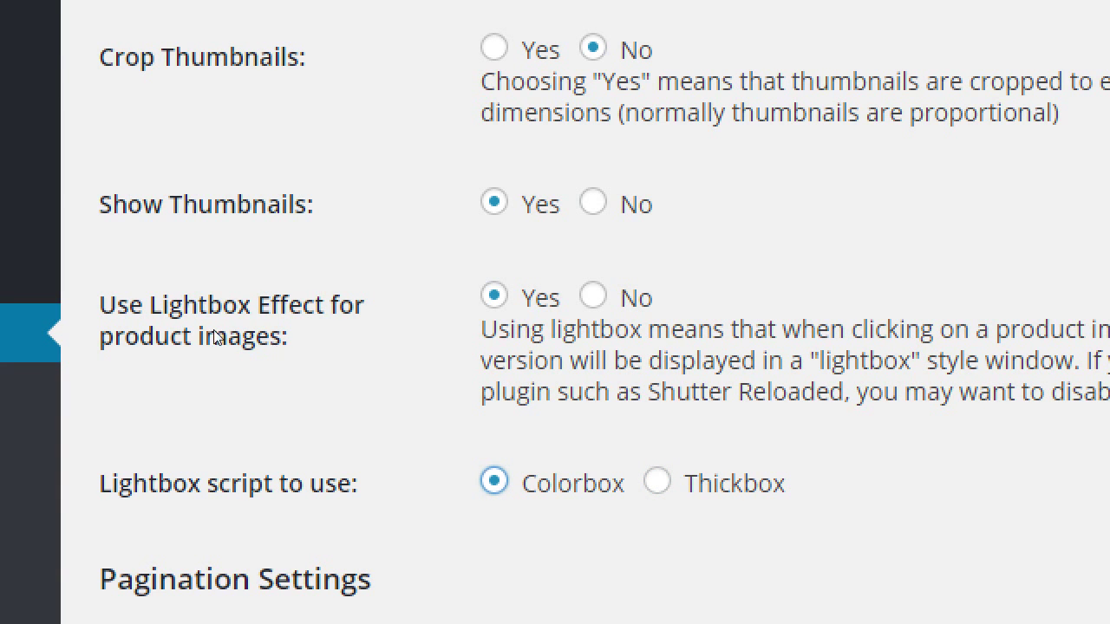
{"action": "left_click", "coordinate": [214, 331]}
{"action": "scroll", "coordinate": [214, 331], "scroll_direction": "down", "scroll_amount": 5}
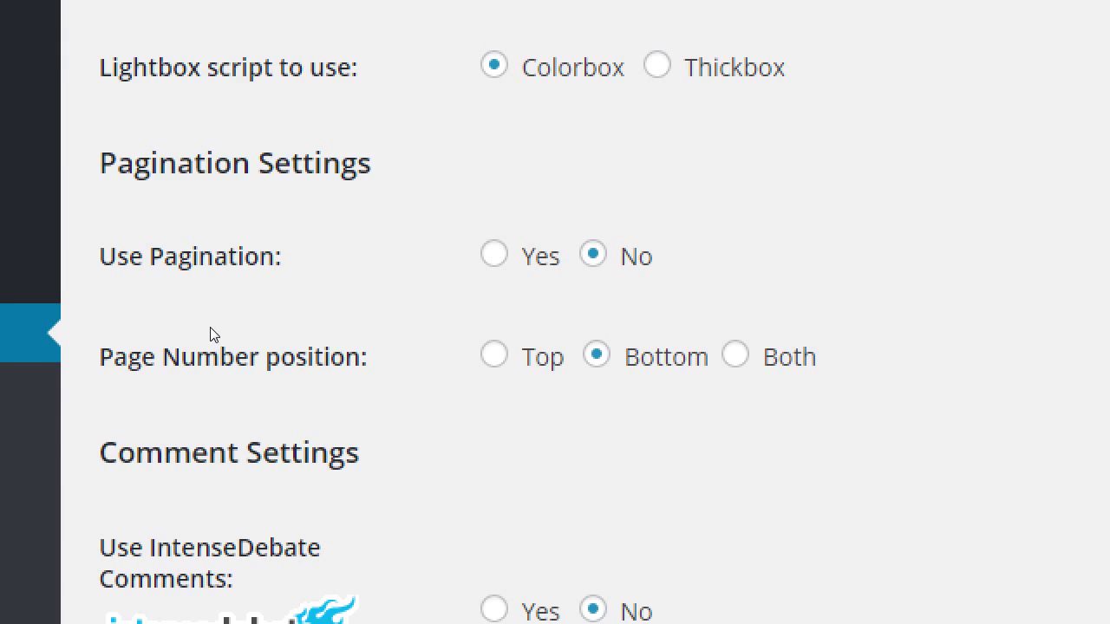
Enable pagination at 3 products per page with page numbers at Both top and bottom
{"action": "scroll", "coordinate": [178, 292], "scroll_direction": "down", "scroll_amount": 1}
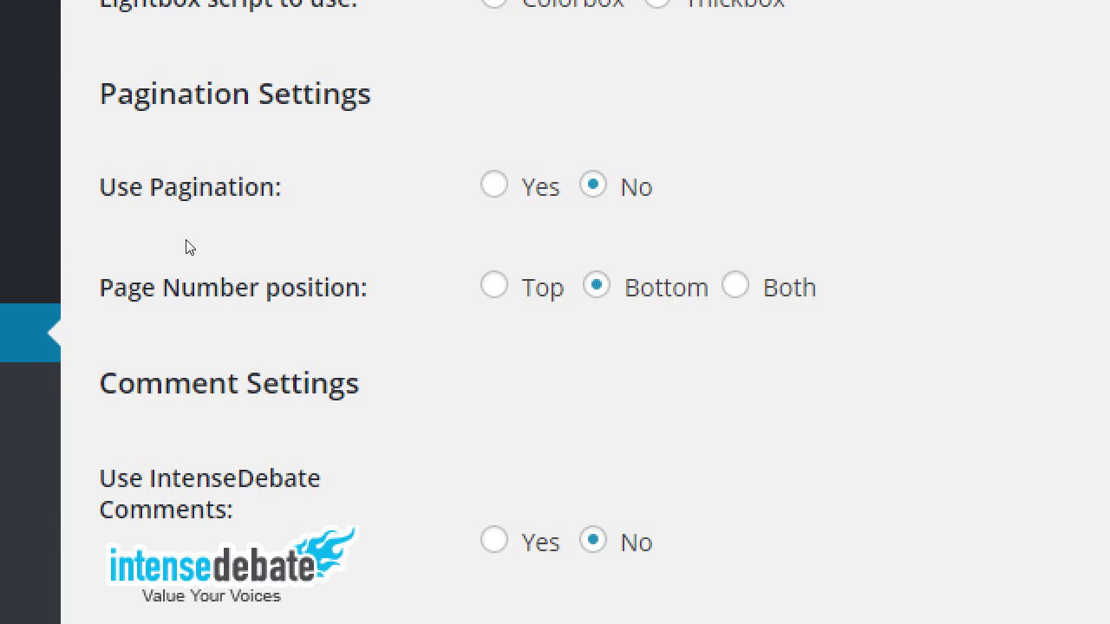
{"action": "key", "text": "Left"}
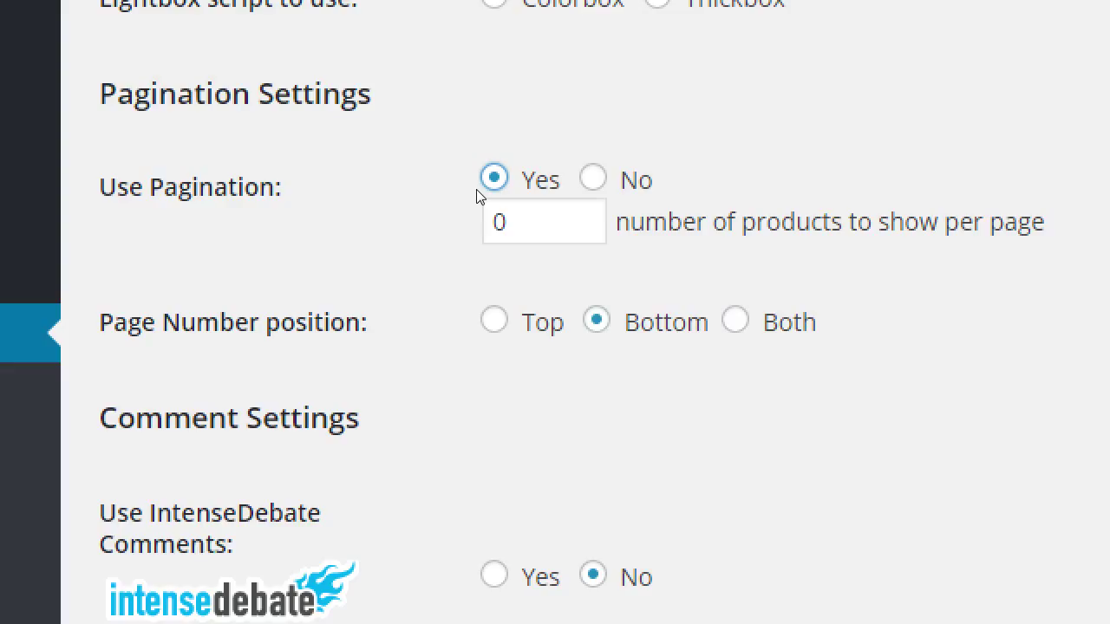
{"action": "key", "text": "Tab"}
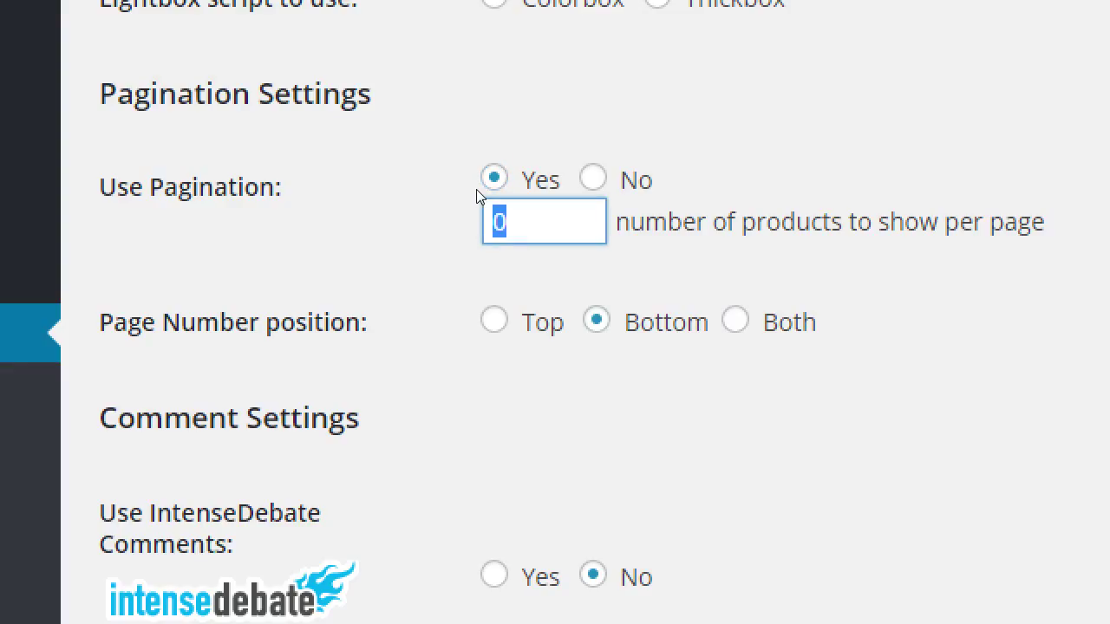
{"action": "type", "text": "3"}
{"action": "key", "text": "Tab"}
{"action": "key", "text": "Right"}
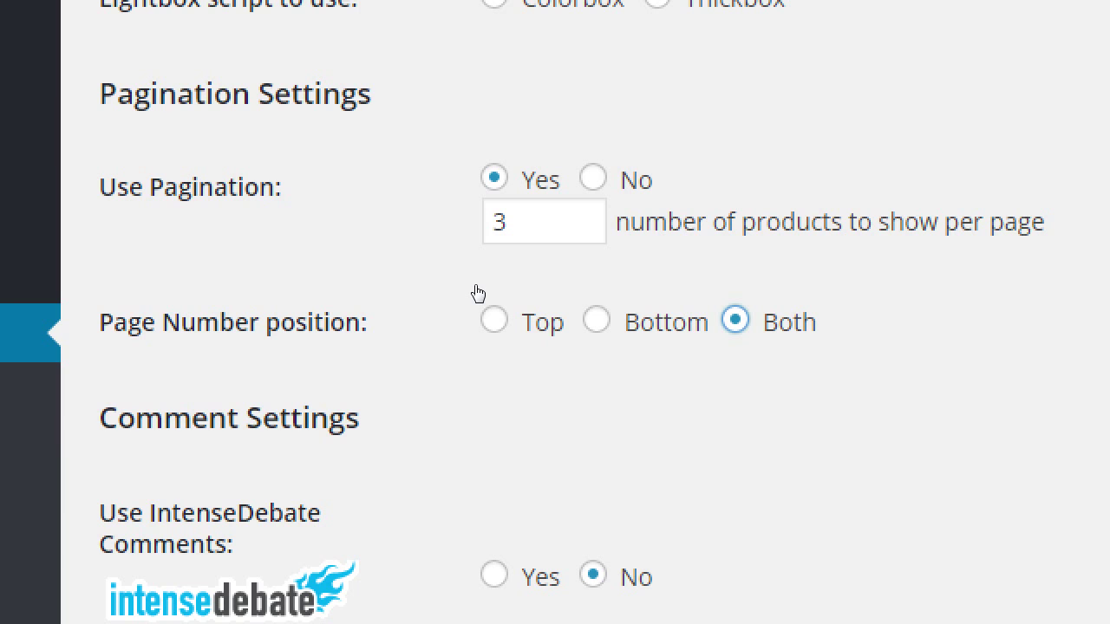
{"action": "scroll", "coordinate": [574, 321], "scroll_direction": "down", "scroll_amount": 2}
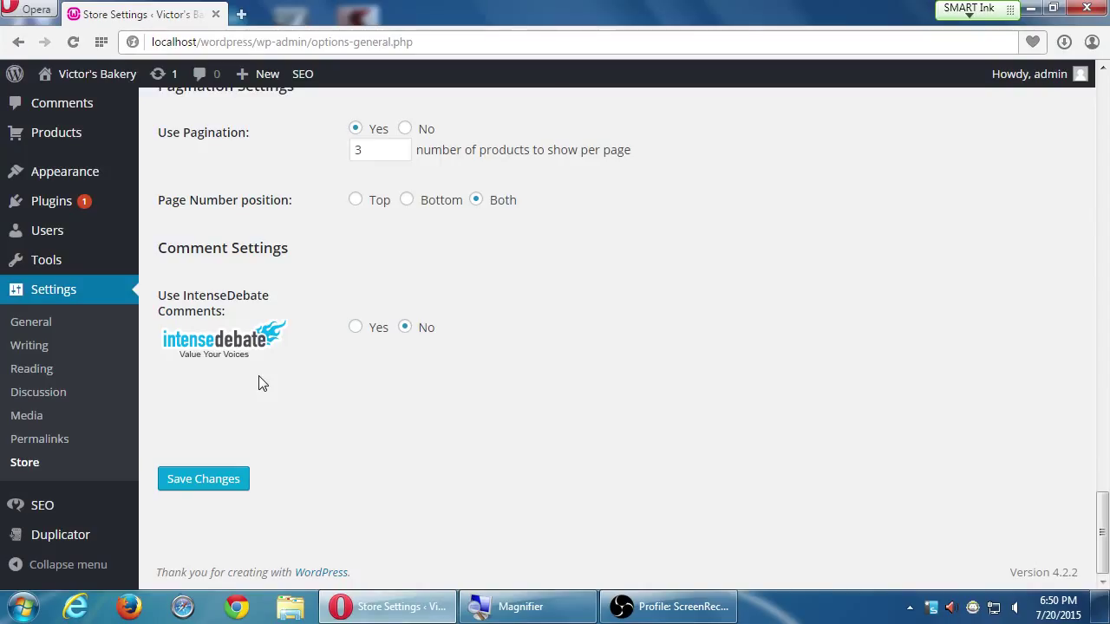
Save the Presentation settings, then switch to the Marketing tab
{"action": "scroll", "coordinate": [555, 469], "scroll_direction": "up", "scroll_amount": 2}
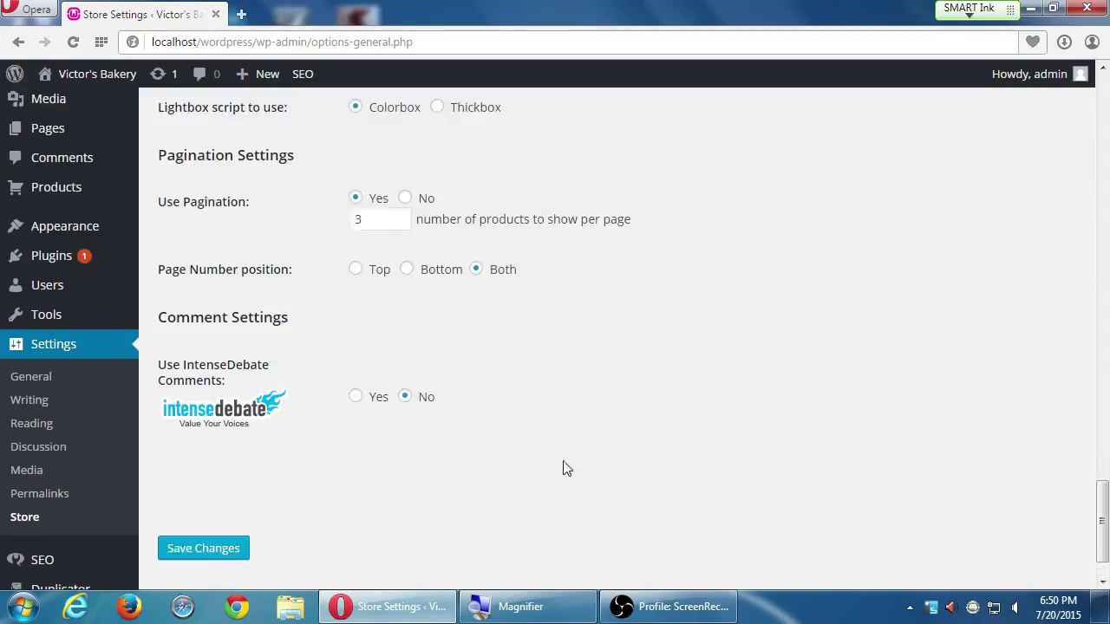
{"action": "scroll", "coordinate": [568, 467], "scroll_direction": "down", "scroll_amount": 1}
{"action": "scroll", "coordinate": [569, 467], "scroll_direction": "down", "scroll_amount": 1}
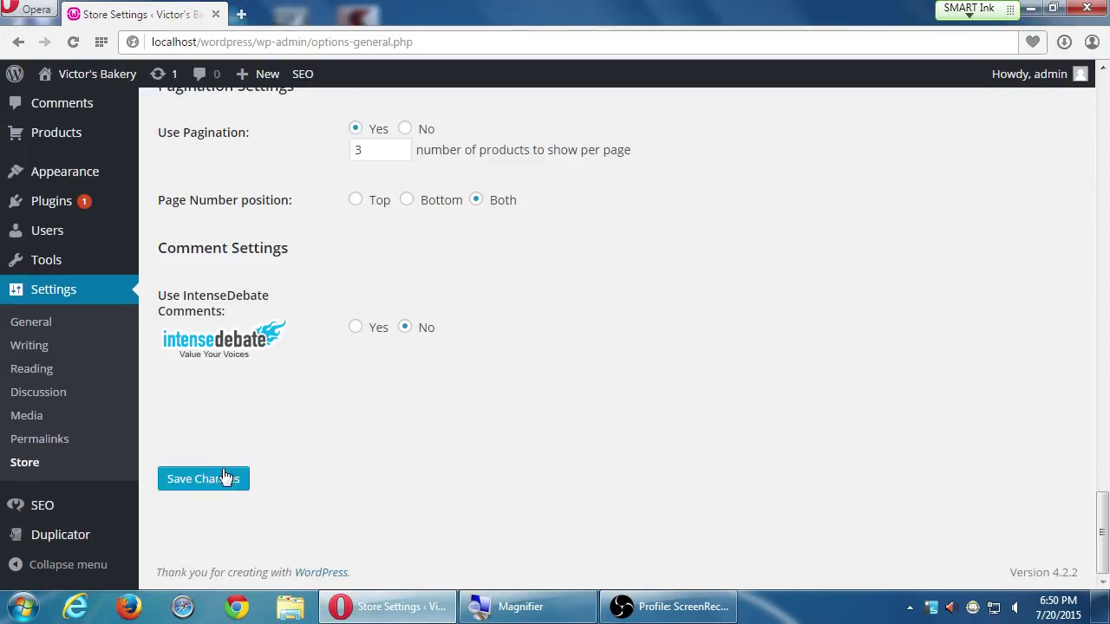
{"action": "left_click", "coordinate": [220, 478]}
{"action": "left_click", "coordinate": [221, 479]}
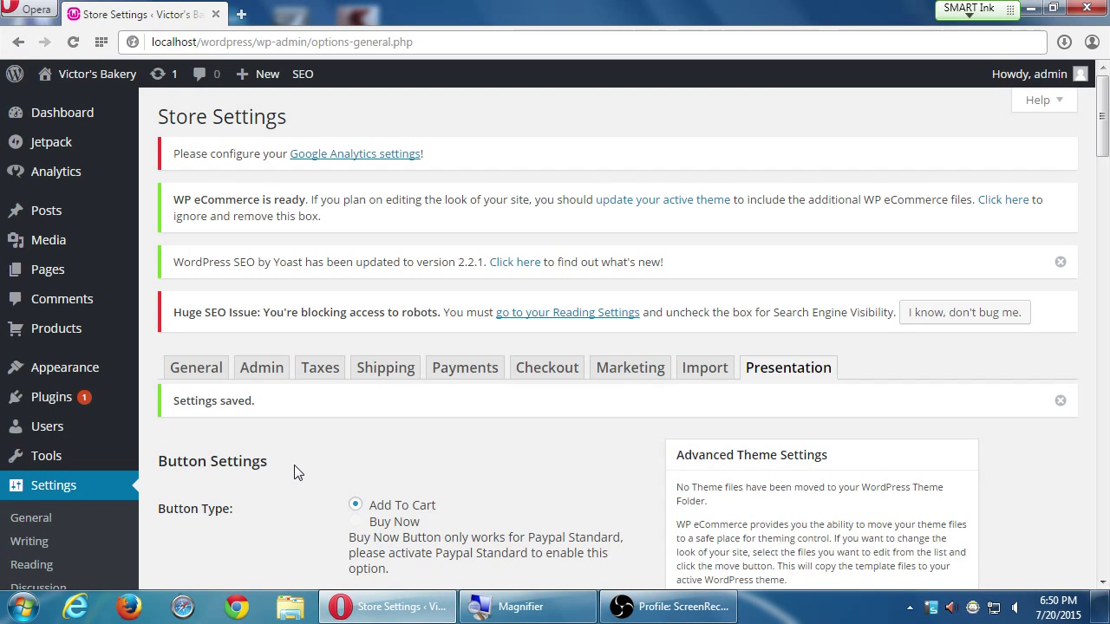
{"action": "scroll", "coordinate": [294, 471], "scroll_direction": "down", "scroll_amount": 1}
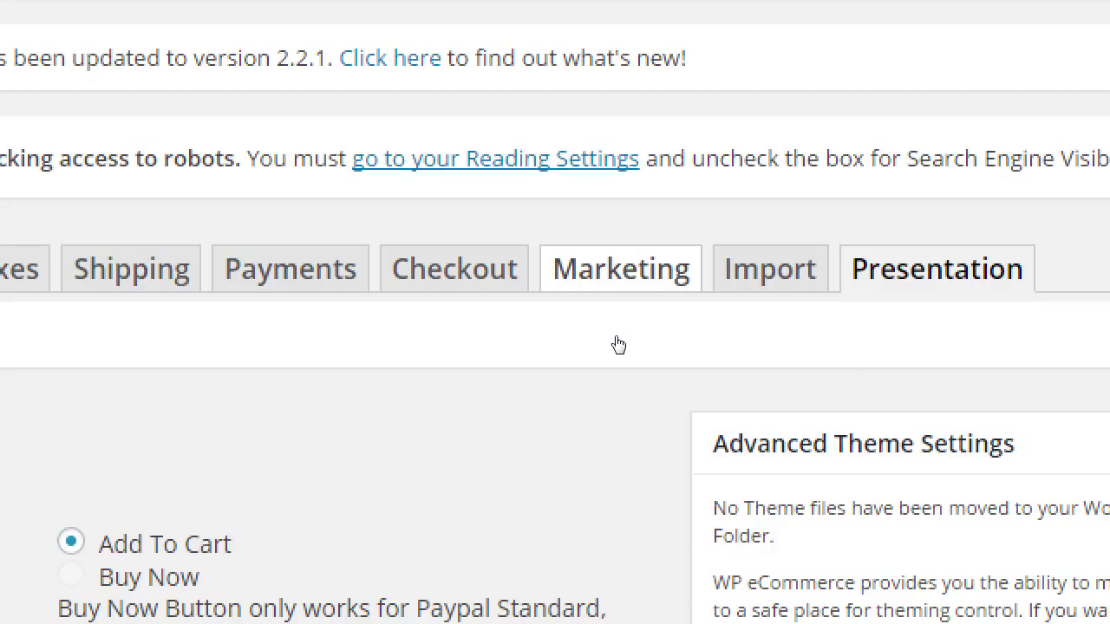
{"action": "left_click", "coordinate": [619, 346]}
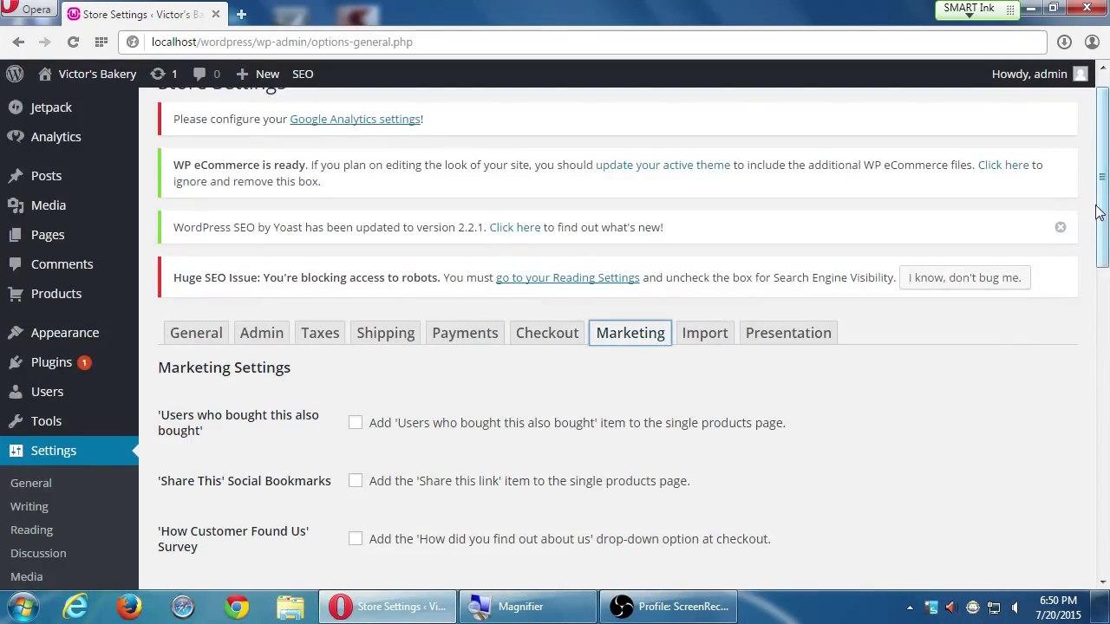
Scroll through the Marketing options with cross-sales, Share This, survey and Facebook Like unticked
{"action": "scroll", "coordinate": [1109, 187], "scroll_direction": "down", "scroll_amount": 1}
{"action": "left_click_drag", "start_coordinate": [1092, 223], "coordinate": [1105, 267]}
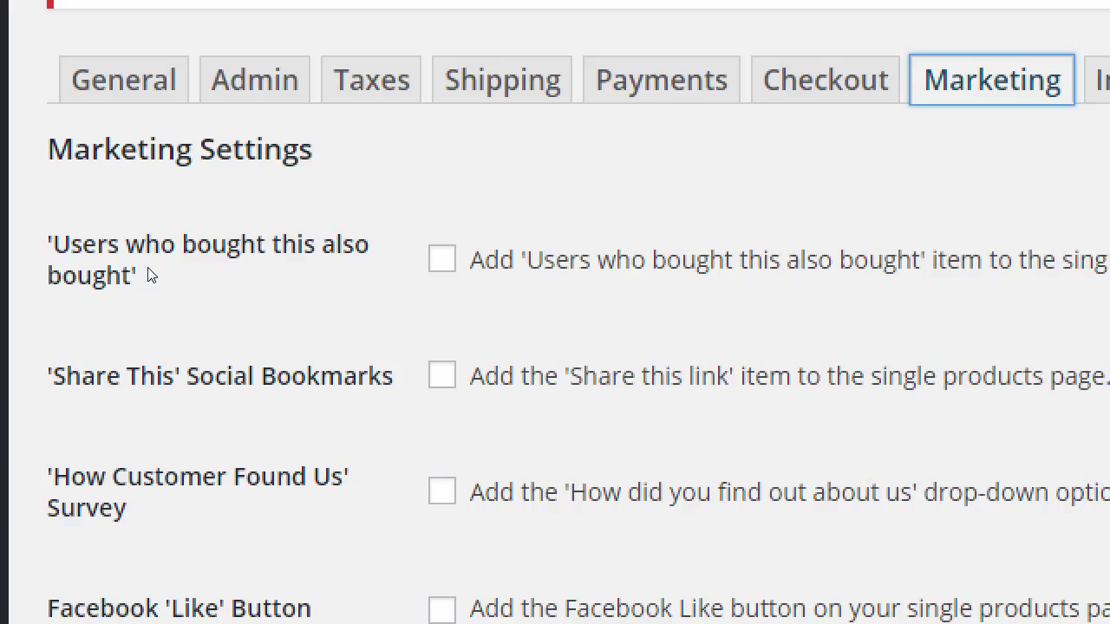
Tick 'Users who bought this also bought' for single product pages
{"action": "left_click", "coordinate": [351, 244]}
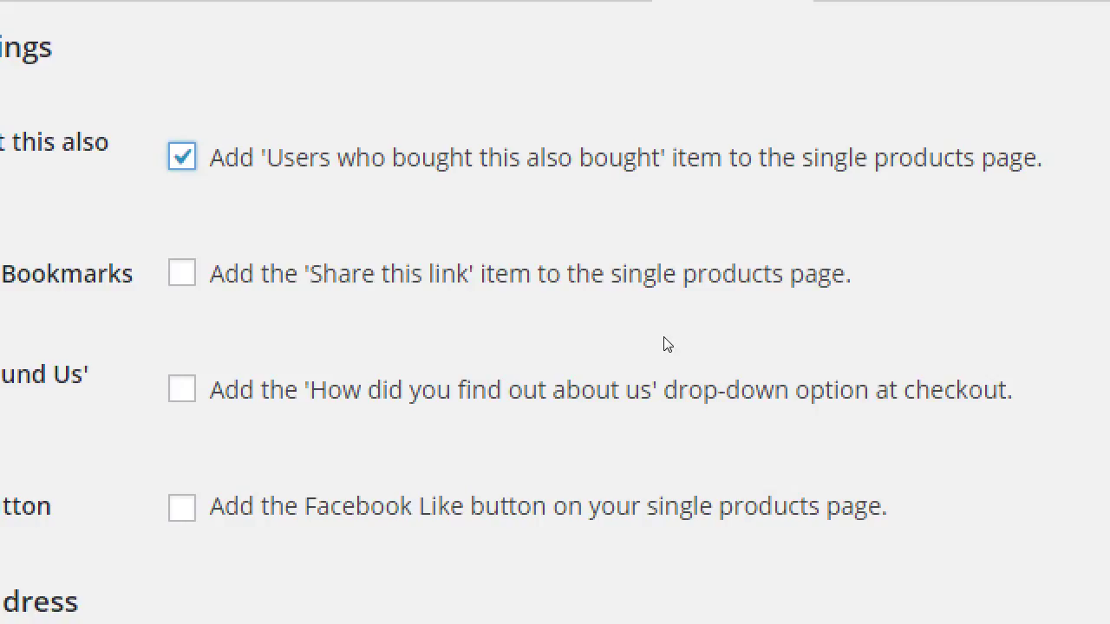
{"action": "left_click", "coordinate": [704, 357]}
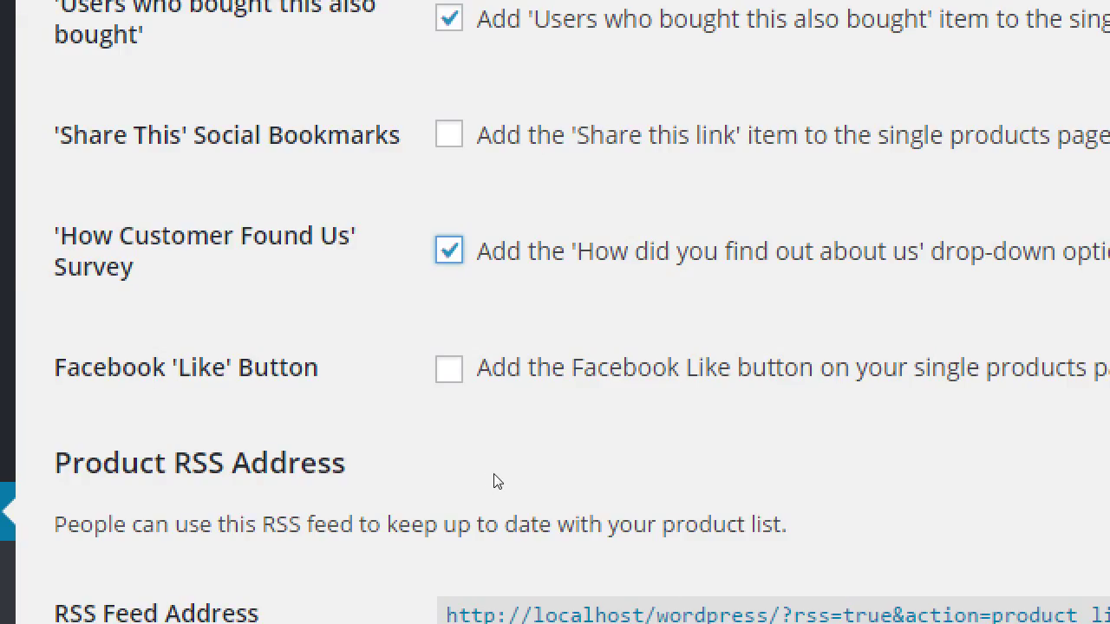
{"action": "scroll", "coordinate": [495, 479], "scroll_direction": "up", "scroll_amount": 1}
{"action": "scroll", "coordinate": [498, 471], "scroll_direction": "down", "scroll_amount": 2}
{"action": "scroll", "coordinate": [500, 469], "scroll_direction": "up", "scroll_amount": 1}
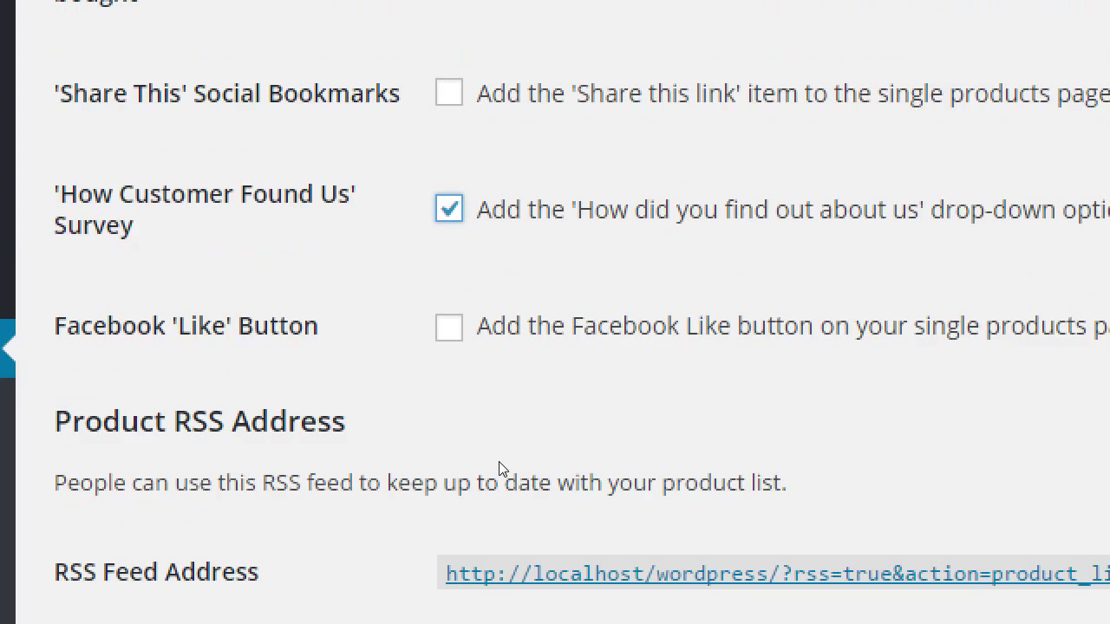
{"action": "scroll", "coordinate": [148, 513], "scroll_direction": "down", "scroll_amount": 5}
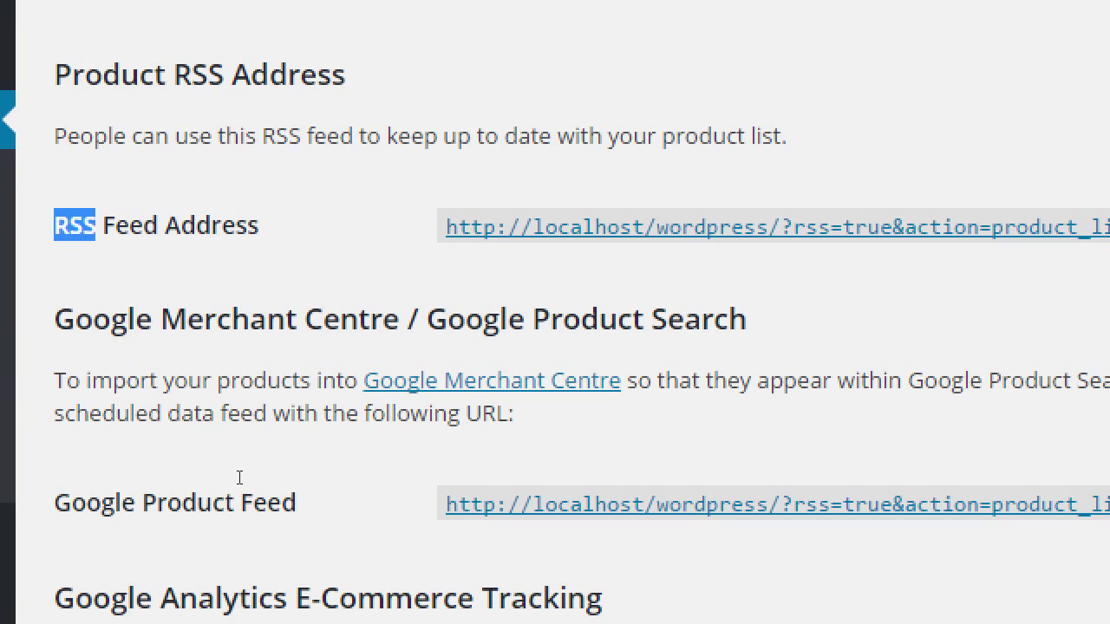
{"action": "left_click", "coordinate": [229, 521]}
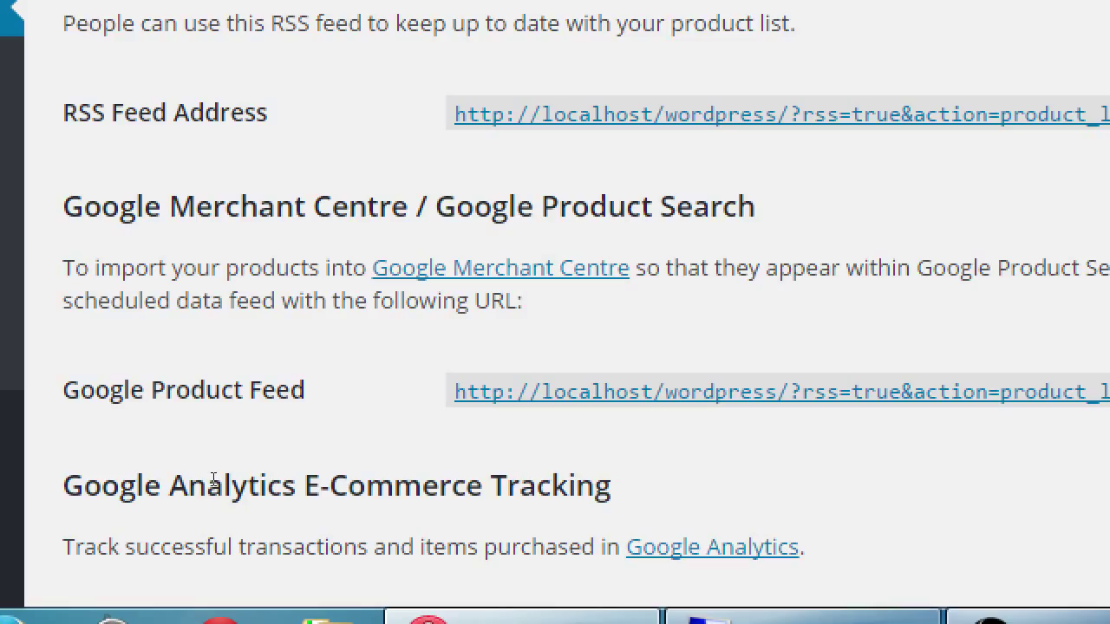
{"action": "left_click_drag", "start_coordinate": [151, 390], "coordinate": [232, 392]}
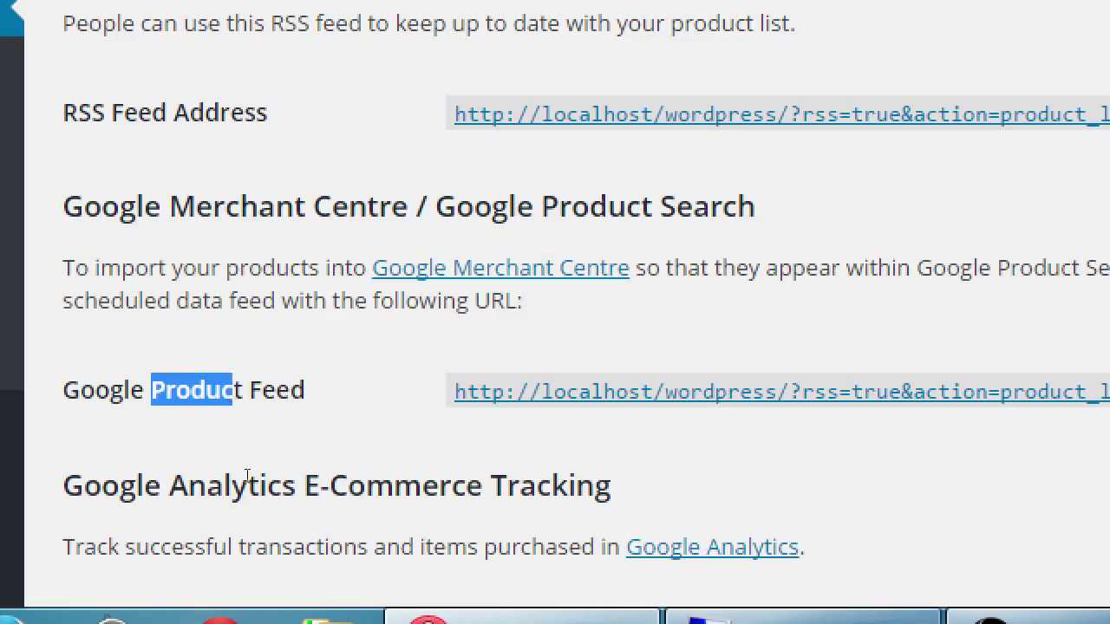
{"action": "left_click", "coordinate": [270, 483]}
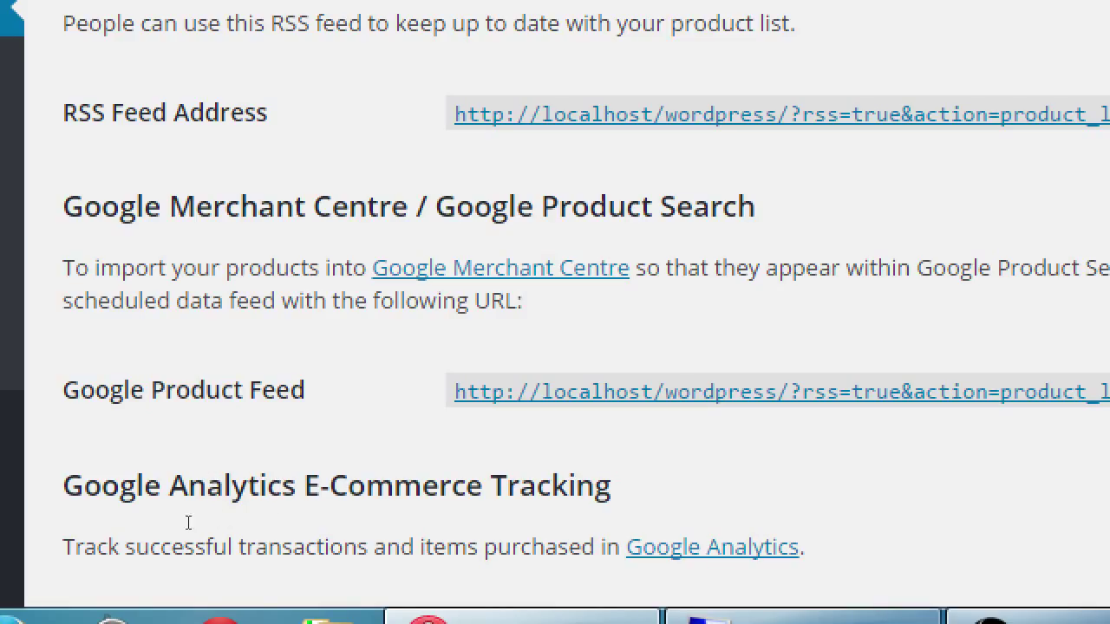
{"action": "scroll", "coordinate": [185, 524], "scroll_direction": "down", "scroll_amount": 5}
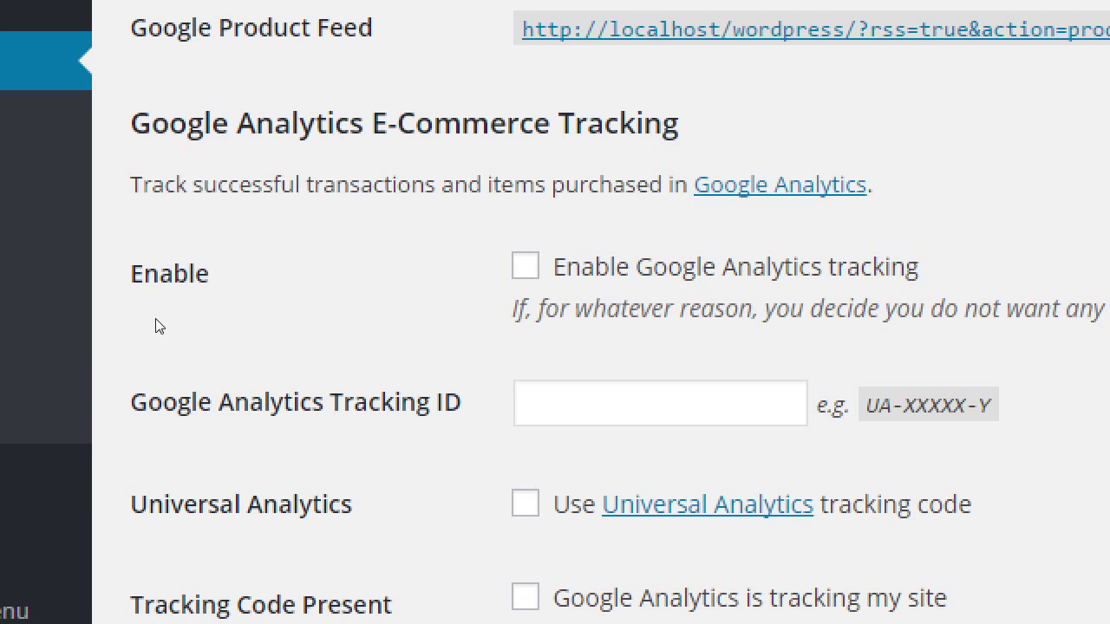
{"action": "scroll", "coordinate": [156, 324], "scroll_direction": "down", "scroll_amount": 1}
{"action": "scroll", "coordinate": [154, 319], "scroll_direction": "up", "scroll_amount": 7}
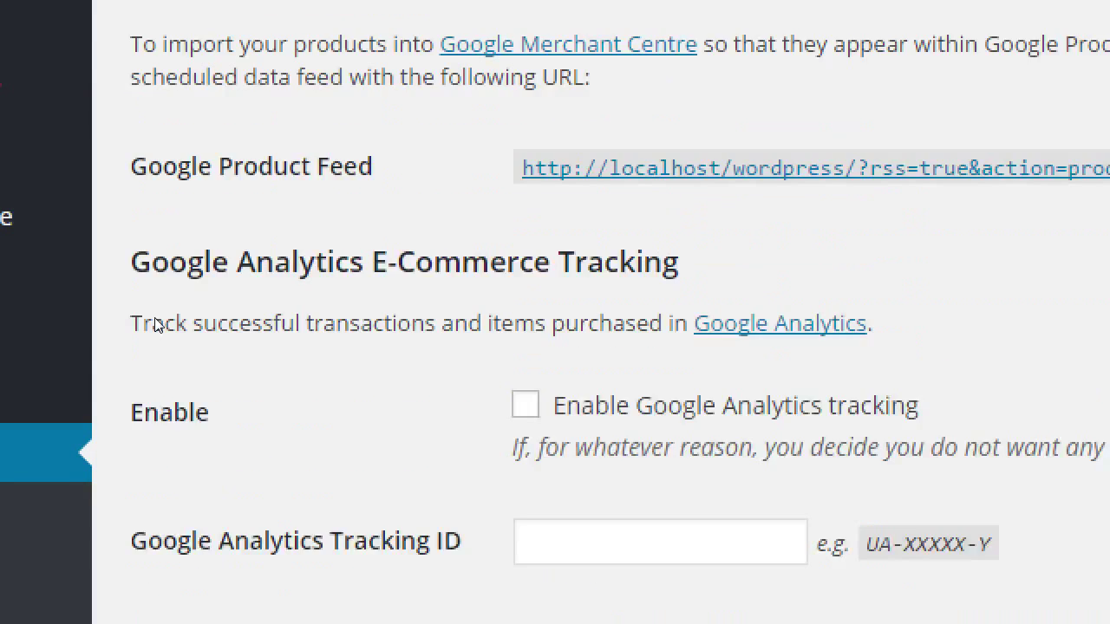
{"action": "scroll", "coordinate": [154, 319], "scroll_direction": "down", "scroll_amount": 1}
{"action": "scroll", "coordinate": [157, 324], "scroll_direction": "down", "scroll_amount": 7}
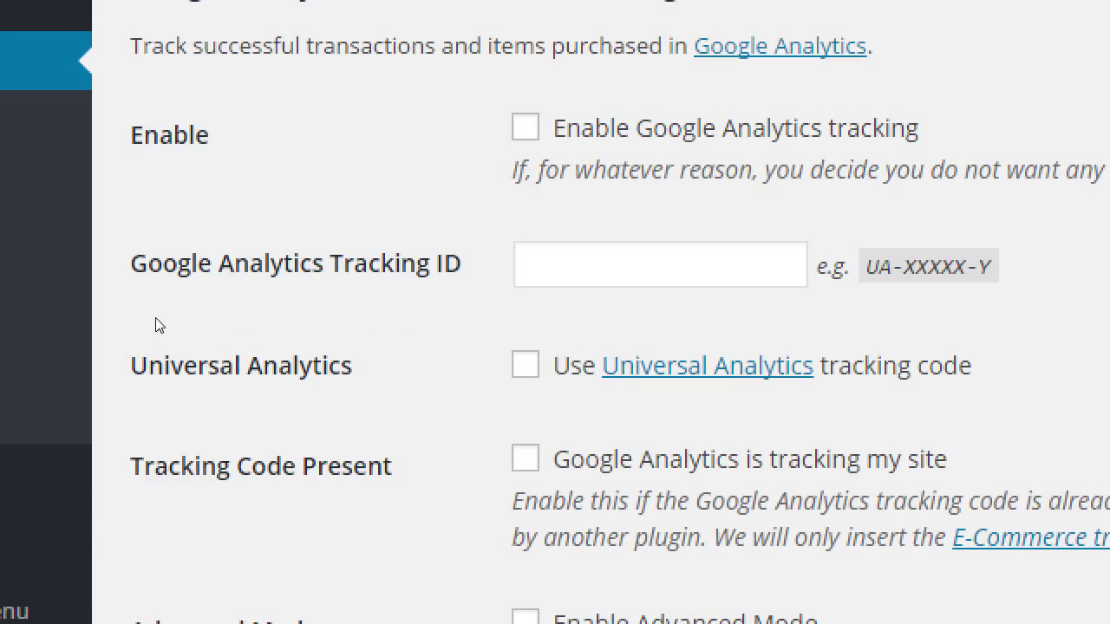
{"action": "scroll", "coordinate": [157, 323], "scroll_direction": "up", "scroll_amount": 4}
{"action": "scroll", "coordinate": [160, 317], "scroll_direction": "up", "scroll_amount": 1}
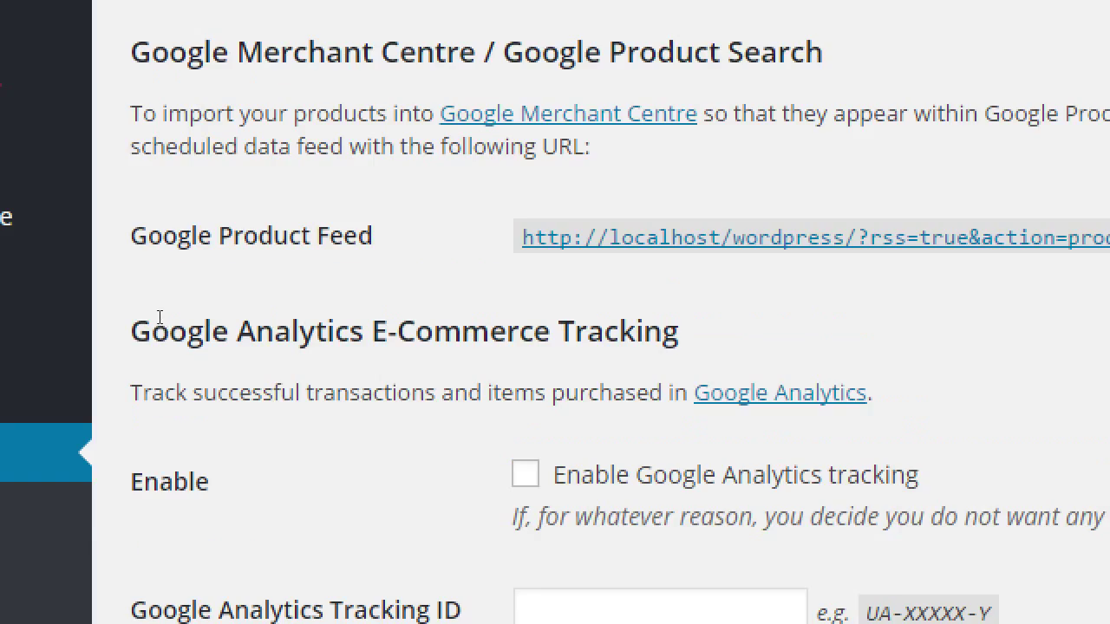
{"action": "scroll", "coordinate": [159, 317], "scroll_direction": "up", "scroll_amount": 2}
{"action": "scroll", "coordinate": [159, 317], "scroll_direction": "down", "scroll_amount": 6}
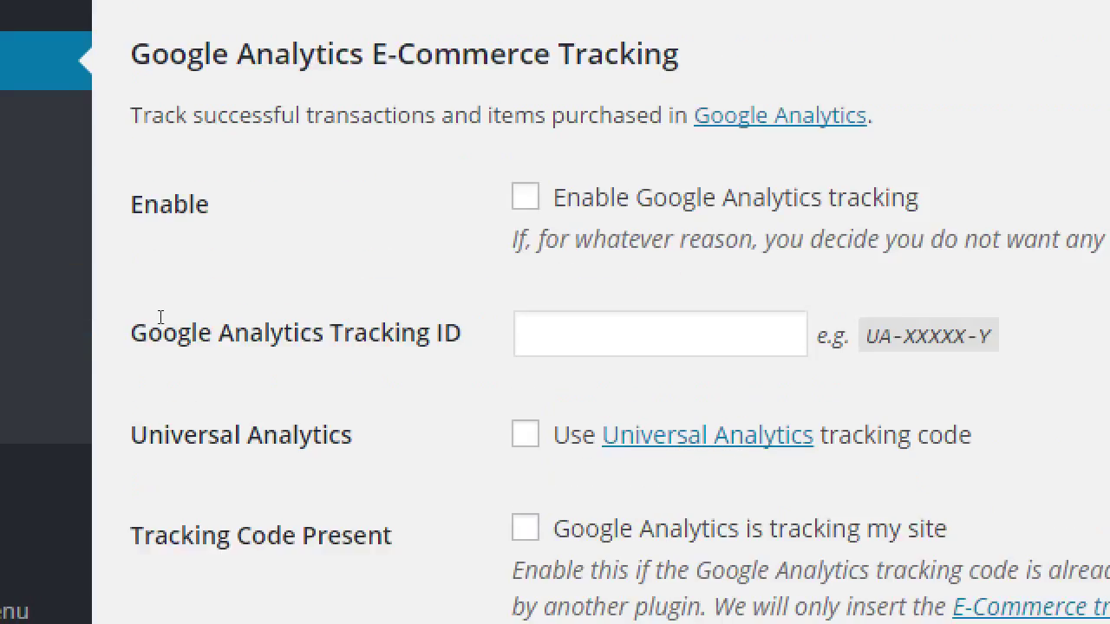
{"action": "scroll", "coordinate": [160, 317], "scroll_direction": "down", "scroll_amount": 2}
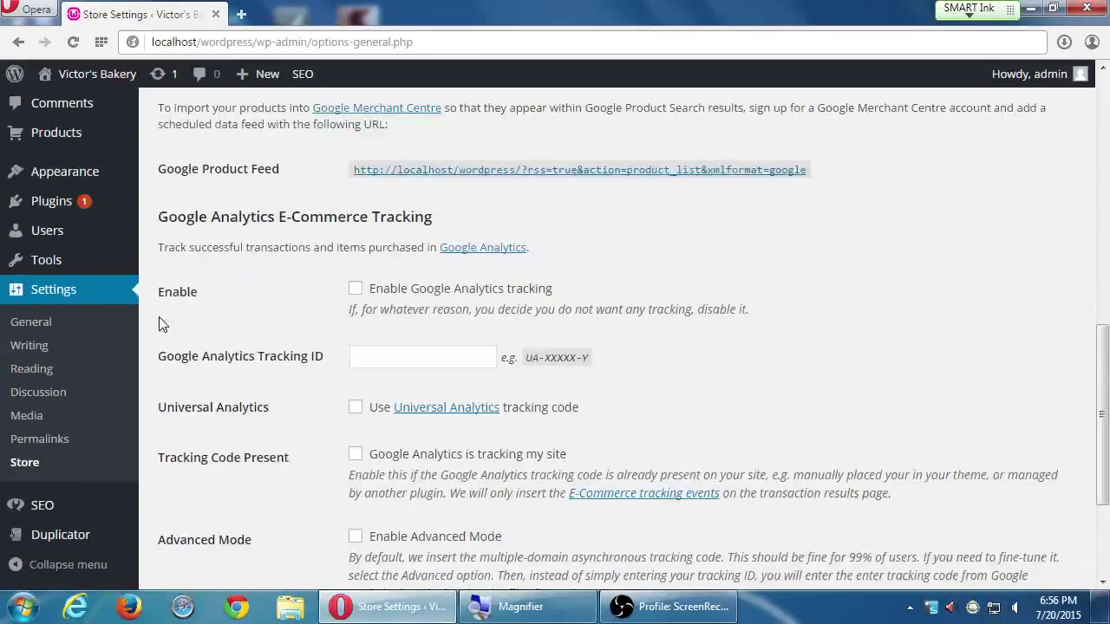
{"action": "scroll", "coordinate": [159, 323], "scroll_direction": "down", "scroll_amount": 3}
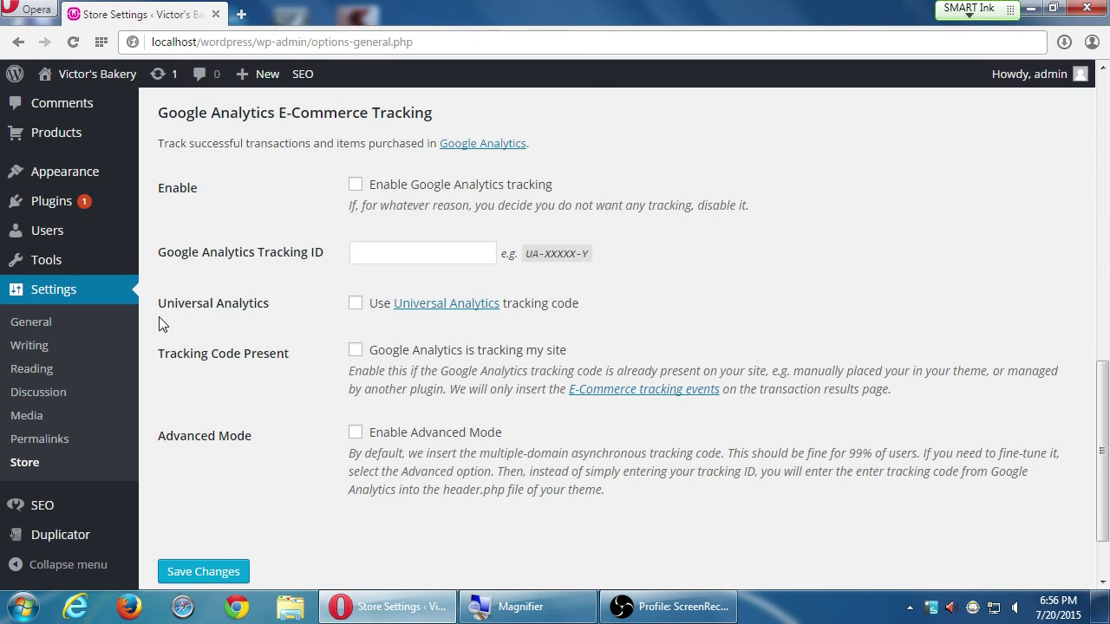
{"action": "scroll", "coordinate": [278, 315], "scroll_direction": "up", "scroll_amount": 8}
{"action": "scroll", "coordinate": [364, 542], "scroll_direction": "up", "scroll_amount": 2}
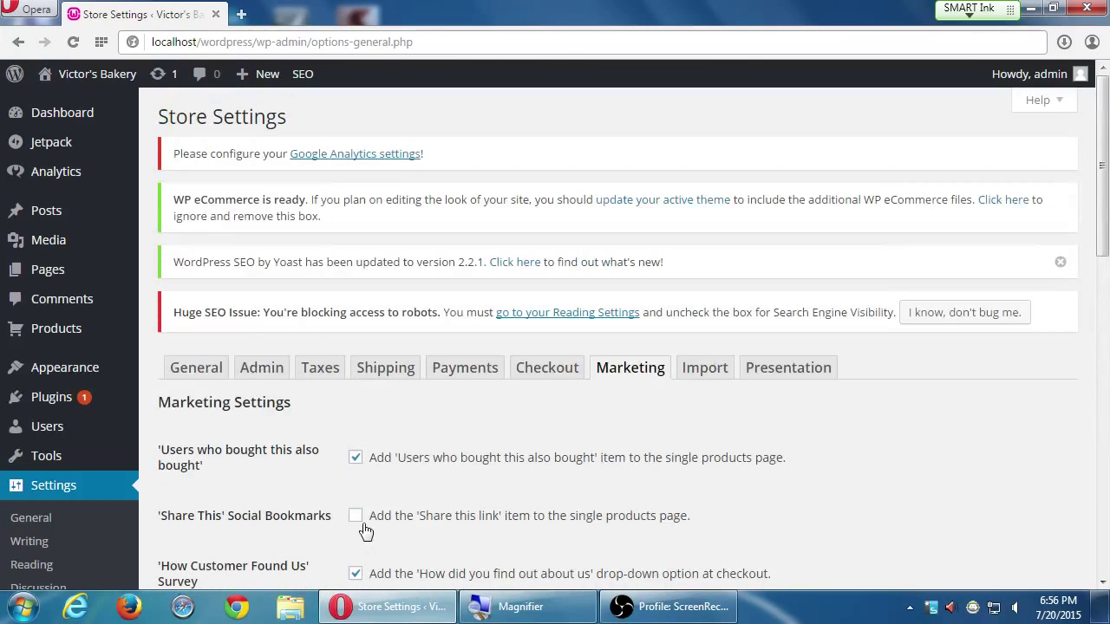
{"action": "scroll", "coordinate": [365, 473], "scroll_direction": "down", "scroll_amount": 10}
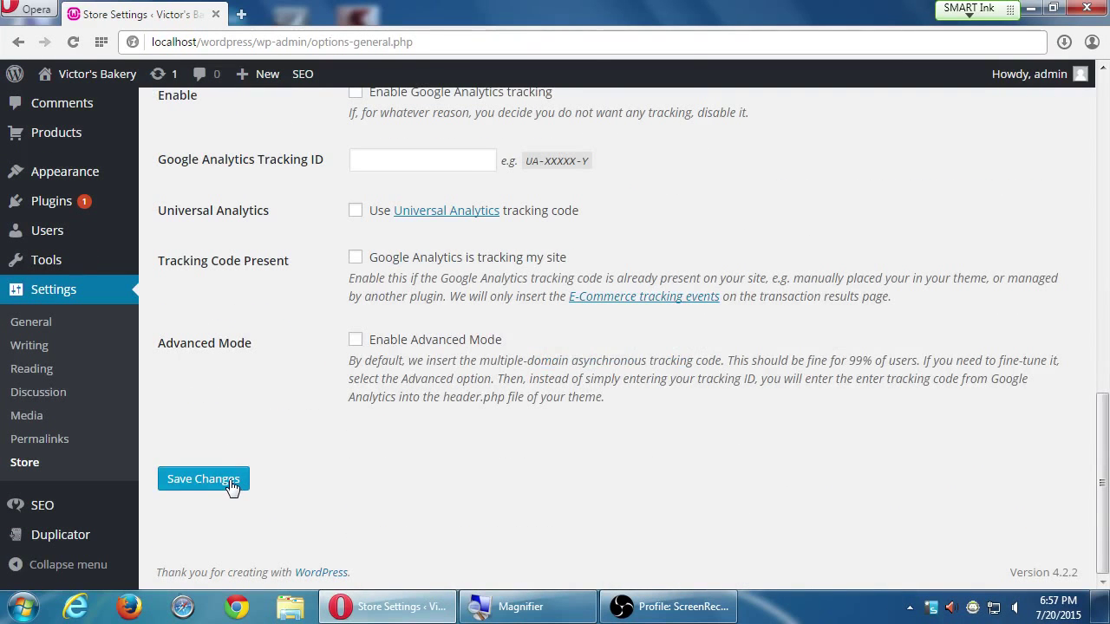
Save the Marketing settings and bring up the Checkout tab
{"action": "left_click", "coordinate": [231, 485]}
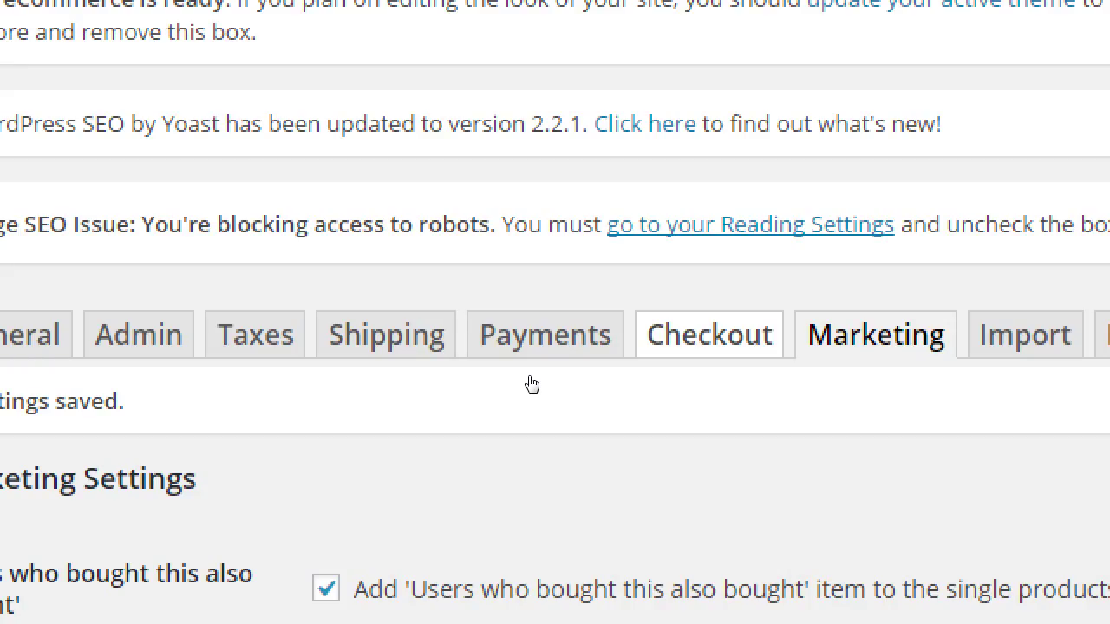
{"action": "key", "text": "Tab"}
{"action": "key", "text": "Return"}
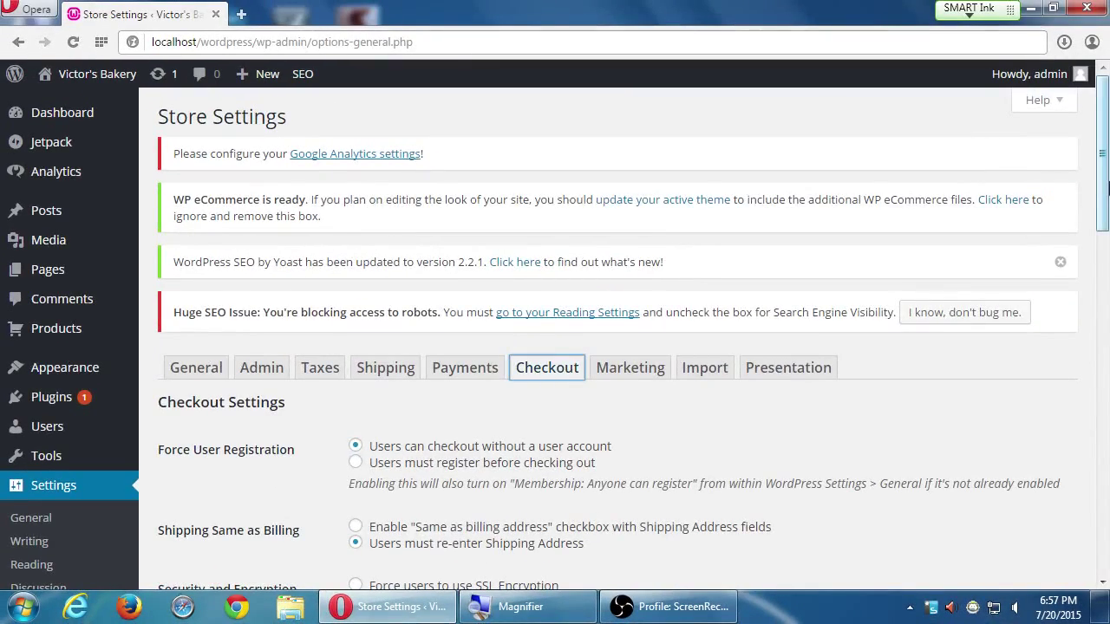
{"action": "left_click_drag", "start_coordinate": [1101, 195], "coordinate": [1075, 173]}
{"action": "scroll", "coordinate": [844, 374], "scroll_direction": "down", "scroll_amount": 3}
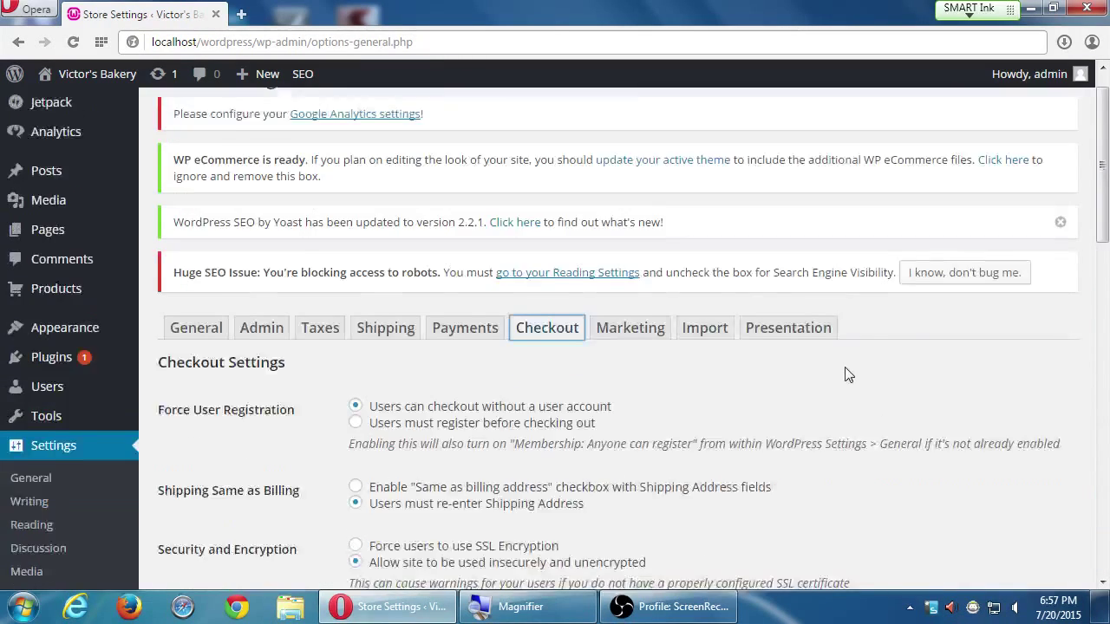
{"action": "mouse_move", "coordinate": [83, 264]}
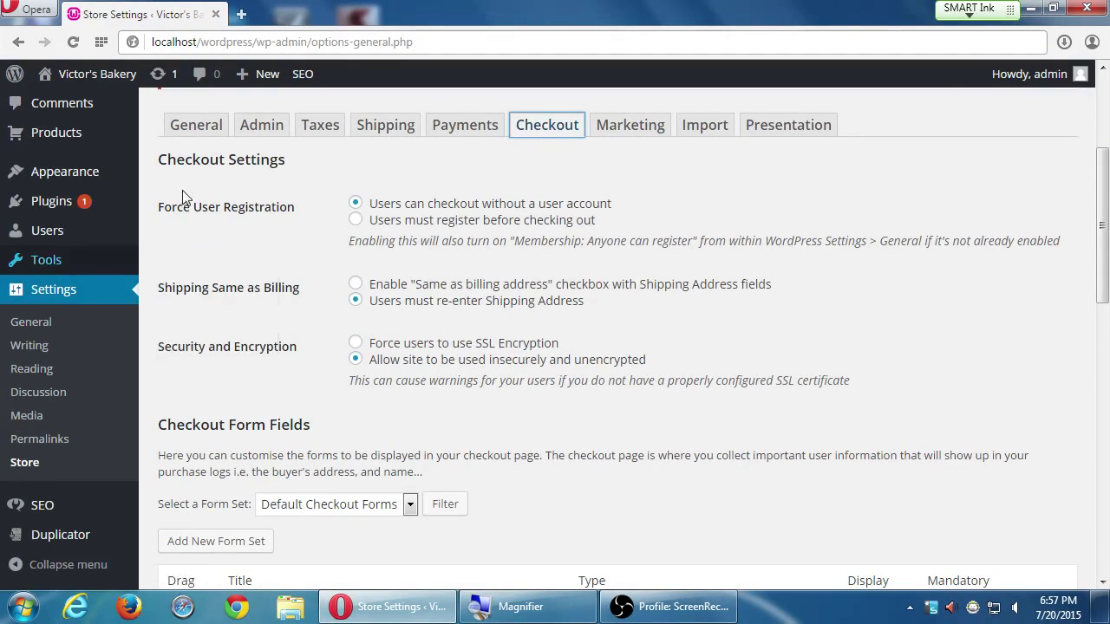
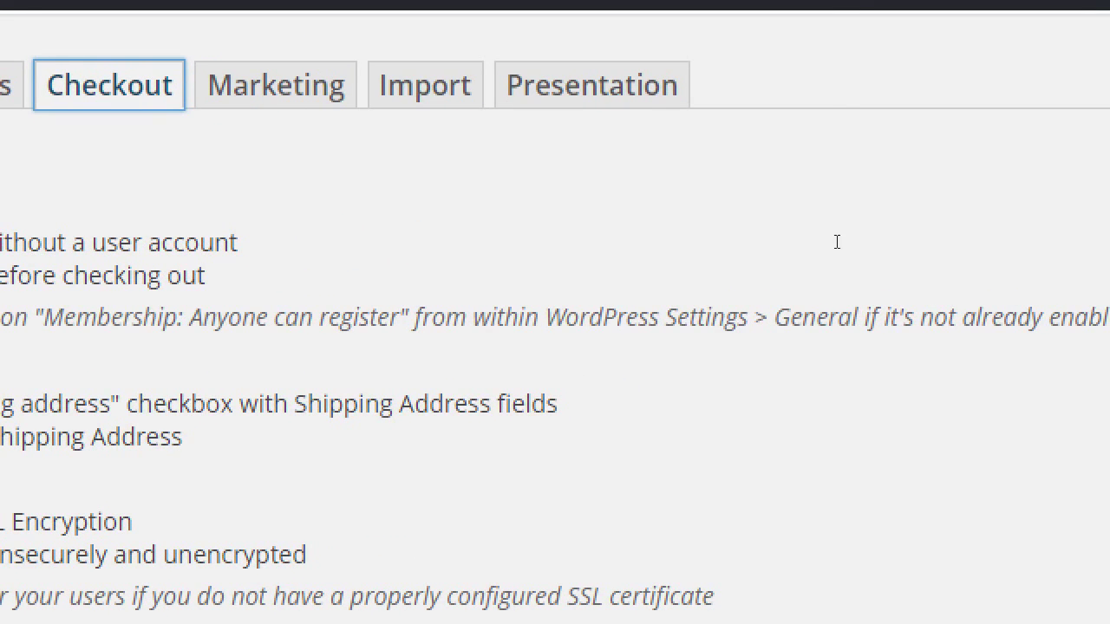
Open WordPress General Settings in a new browser tab and switch to it
{"action": "left_click", "coordinate": [837, 242]}
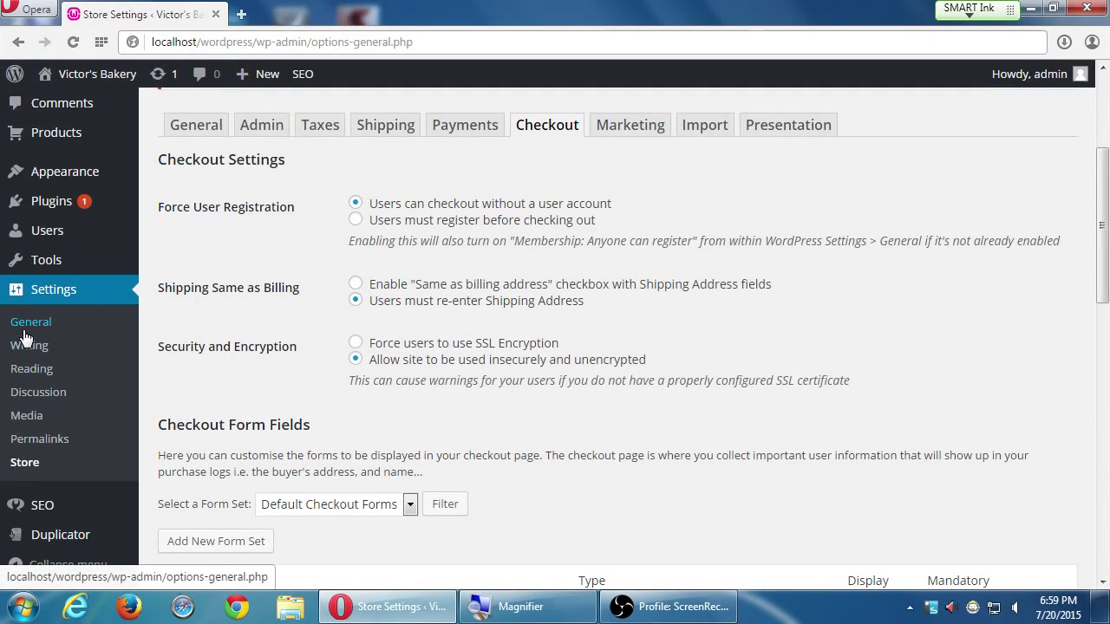
{"action": "middle_click", "coordinate": [26, 336]}
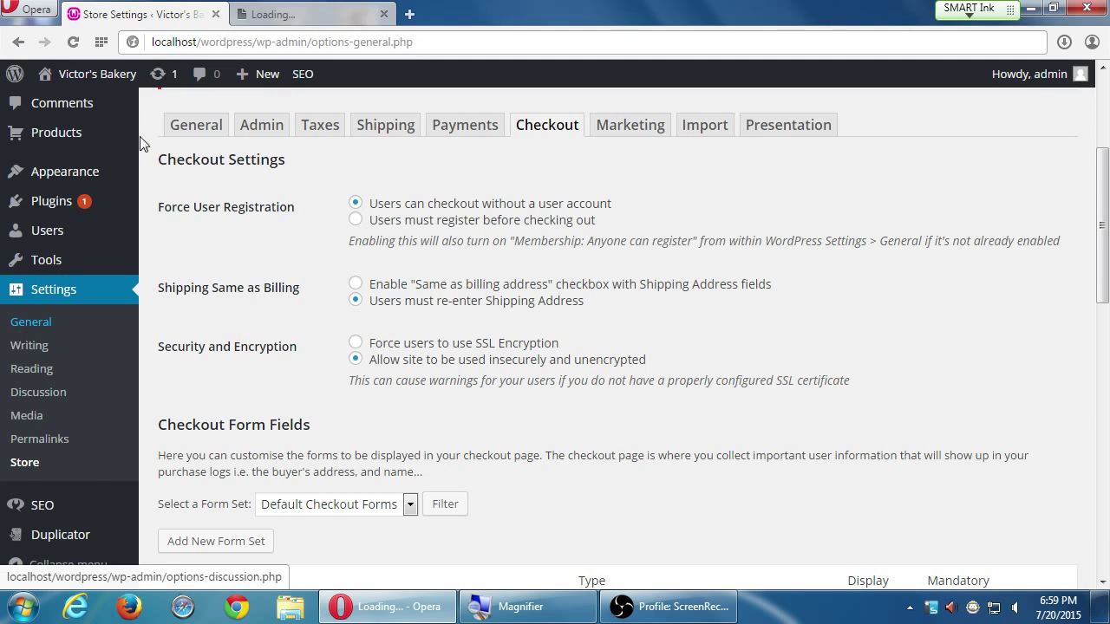
{"action": "left_click", "coordinate": [268, 17]}
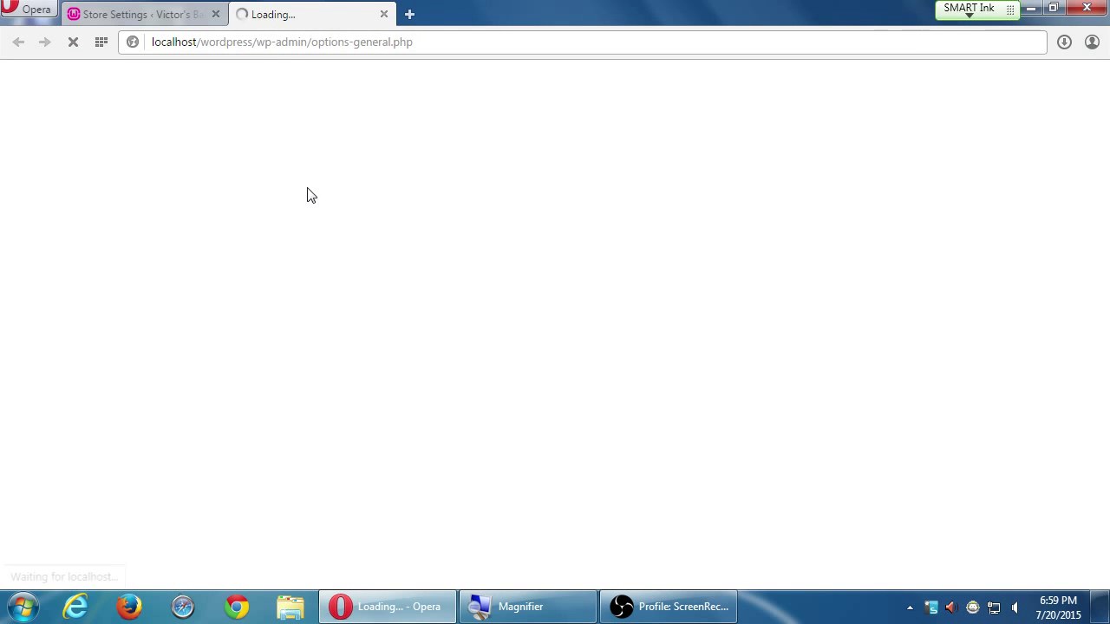
Scroll General Settings down to the 'Anyone can register' Membership option
{"action": "scroll", "coordinate": [402, 321], "scroll_direction": "down", "scroll_amount": 5}
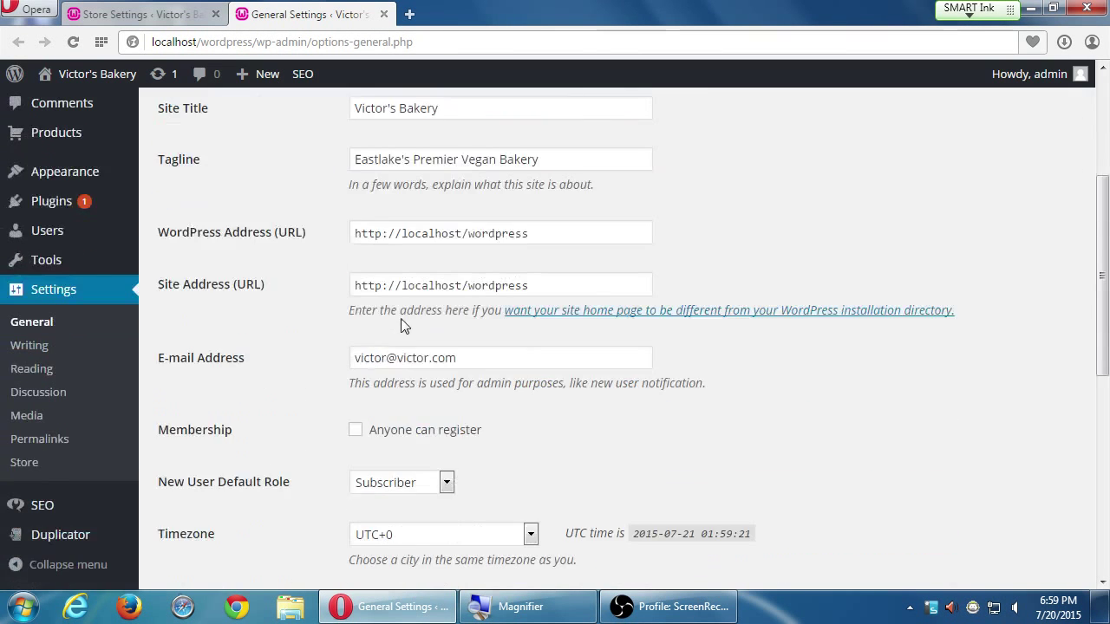
{"action": "scroll", "coordinate": [401, 323], "scroll_direction": "down", "scroll_amount": 2}
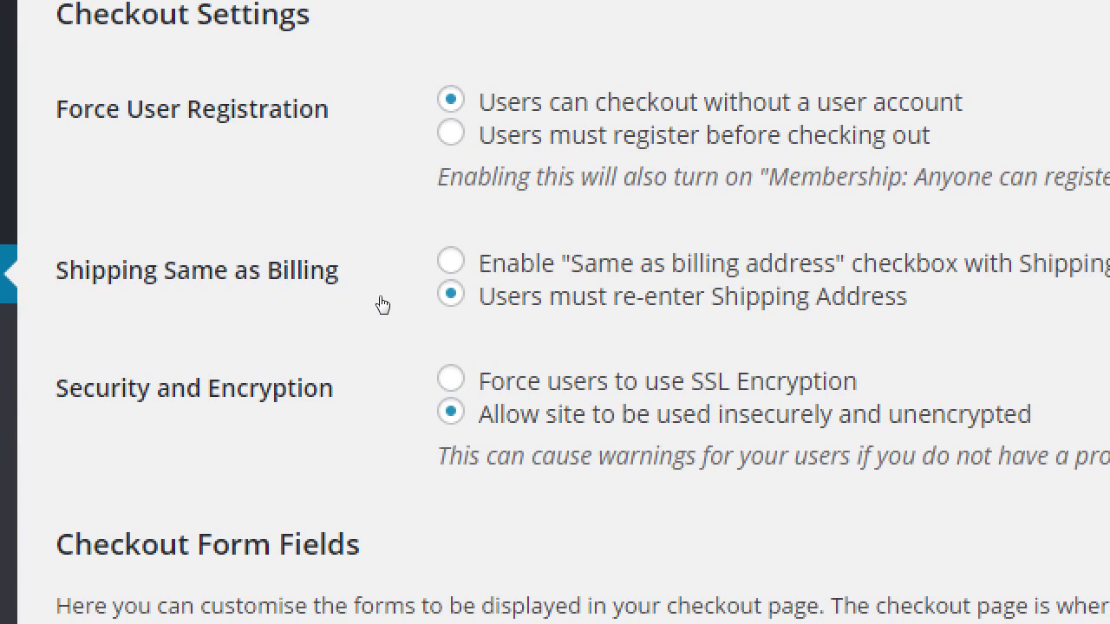
Select the 'Enable "Same as billing address" checkbox' option under Shipping Same as Billing
{"action": "left_click", "coordinate": [356, 284]}
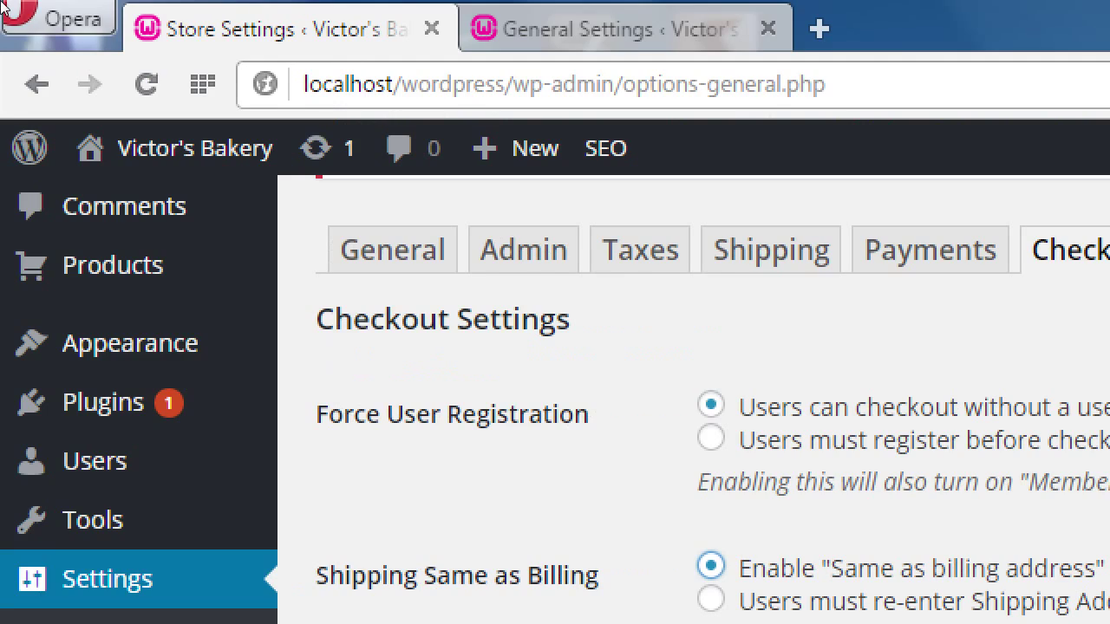
{"action": "key", "text": "ctrl+t"}
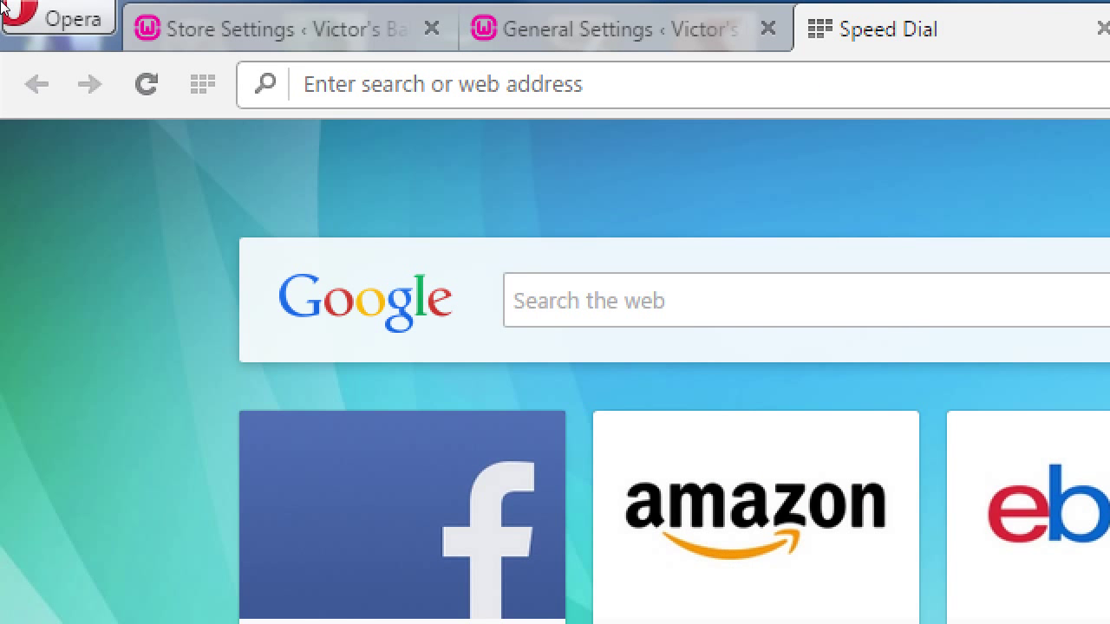
{"action": "type", "text": "http"}
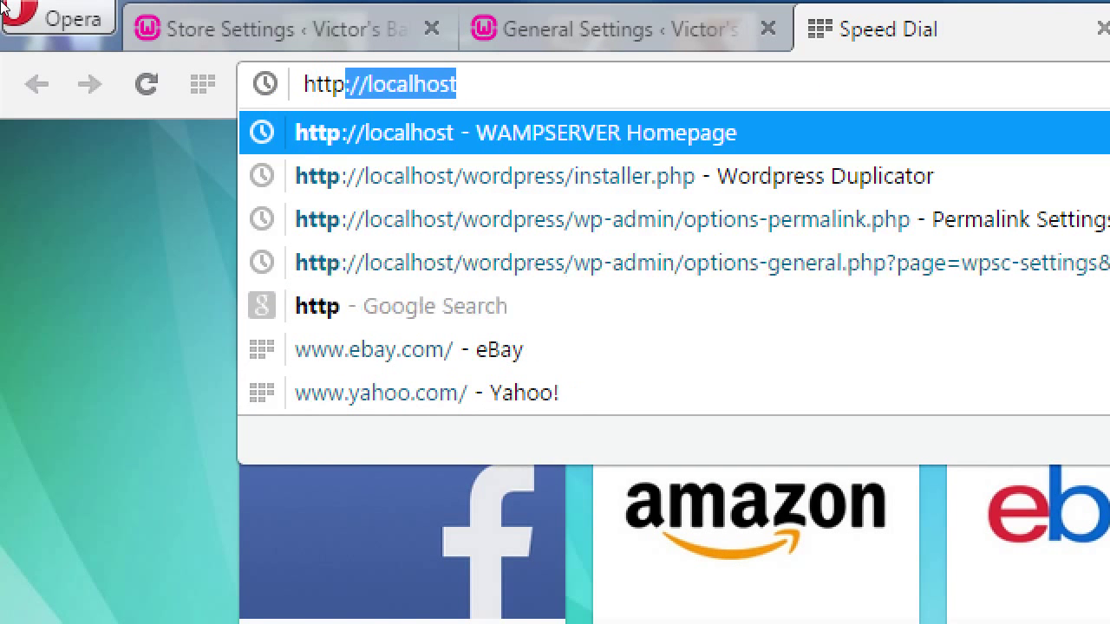
{"action": "type", "text": "s:/"}
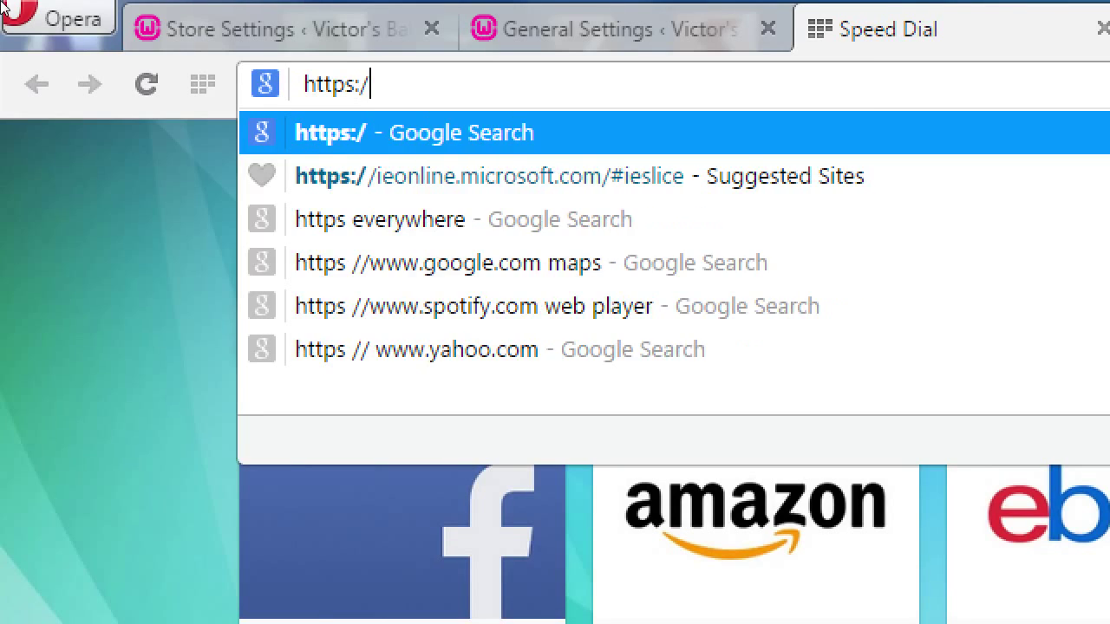
{"action": "type", "text": "/victorsbakery.com"}
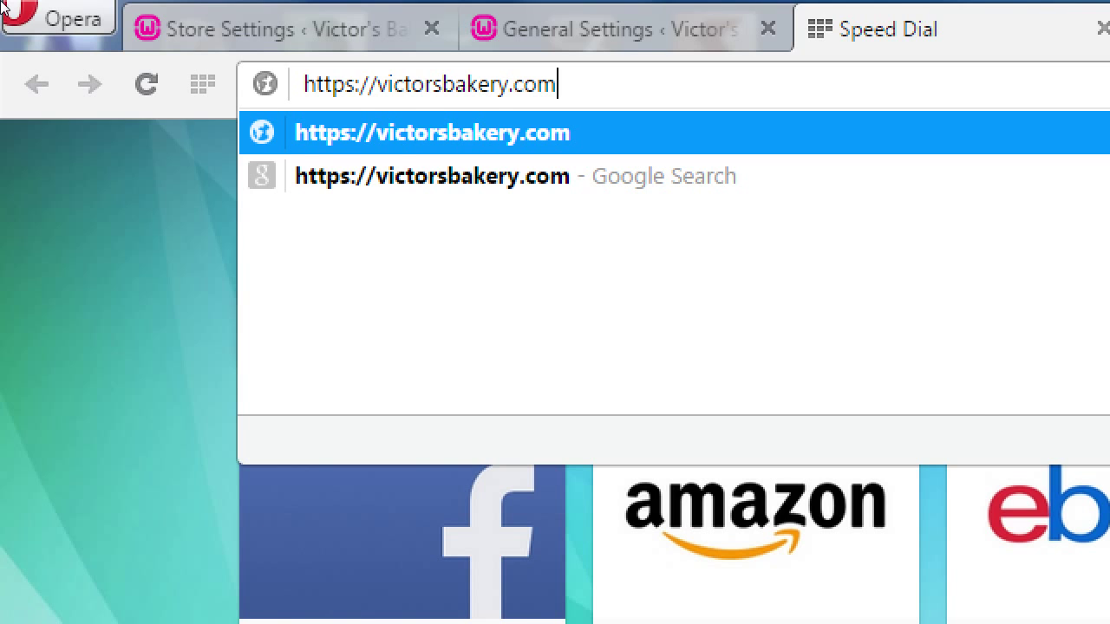
{"action": "key", "text": "ctrl+shift+Tab"}
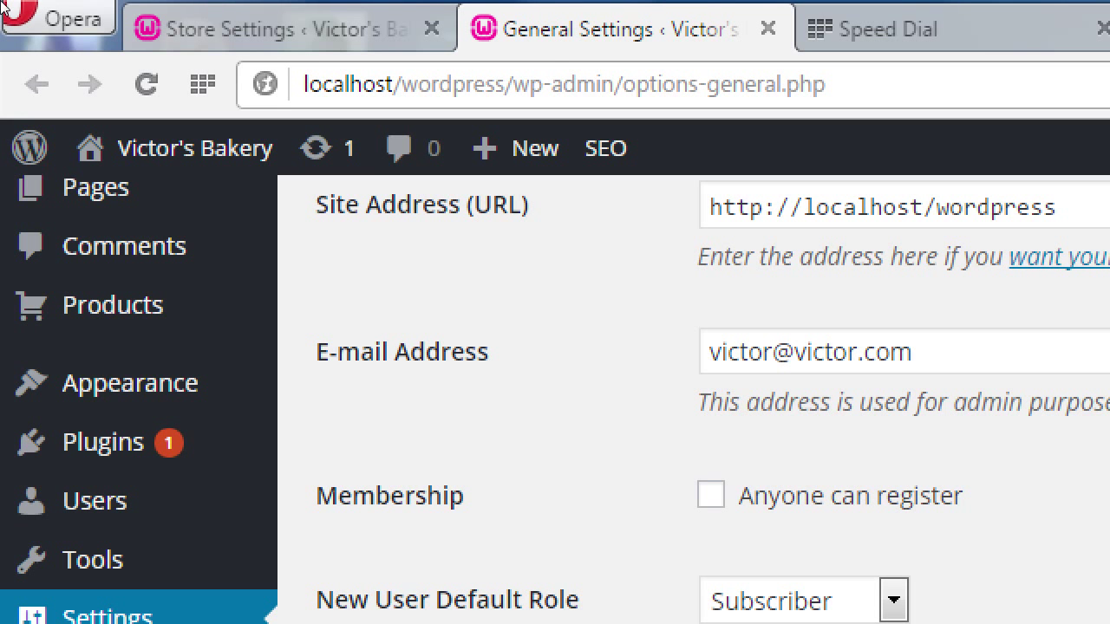
Switch back to the Store Settings tab showing the Checkout settings
{"action": "left_click", "coordinate": [144, 14]}
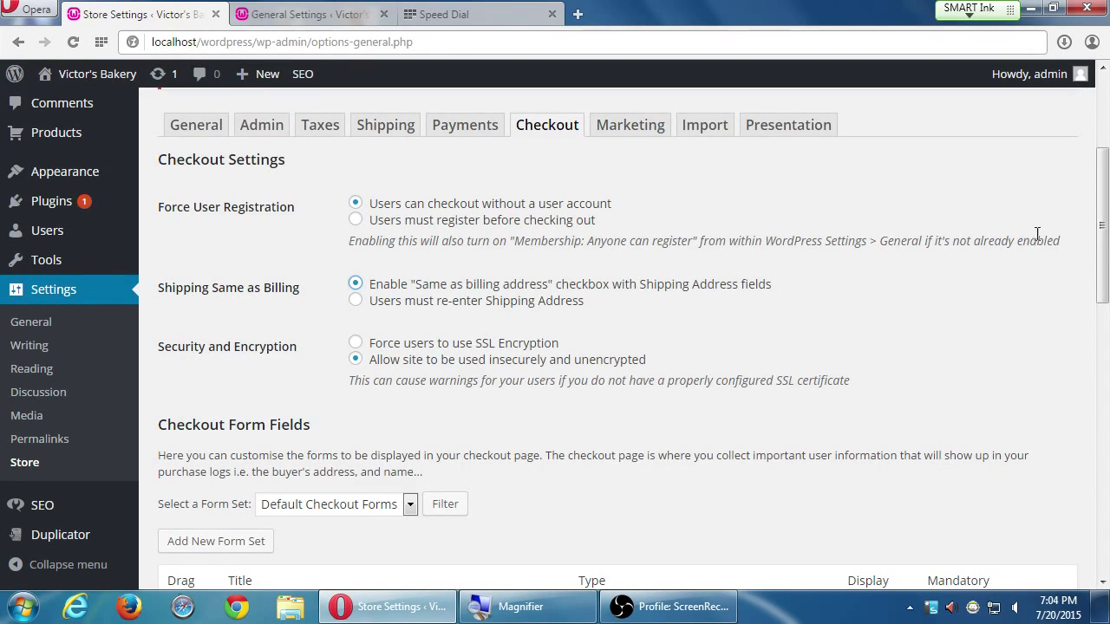
{"action": "left_click_drag", "start_coordinate": [1102, 212], "coordinate": [1102, 316]}
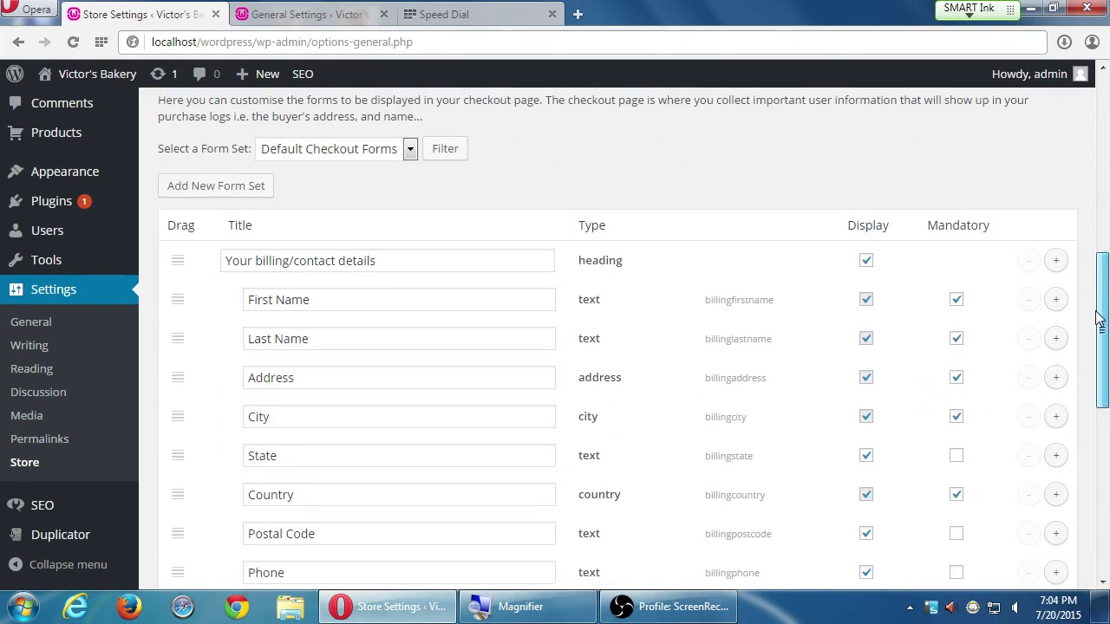
{"action": "left_click", "coordinate": [327, 153]}
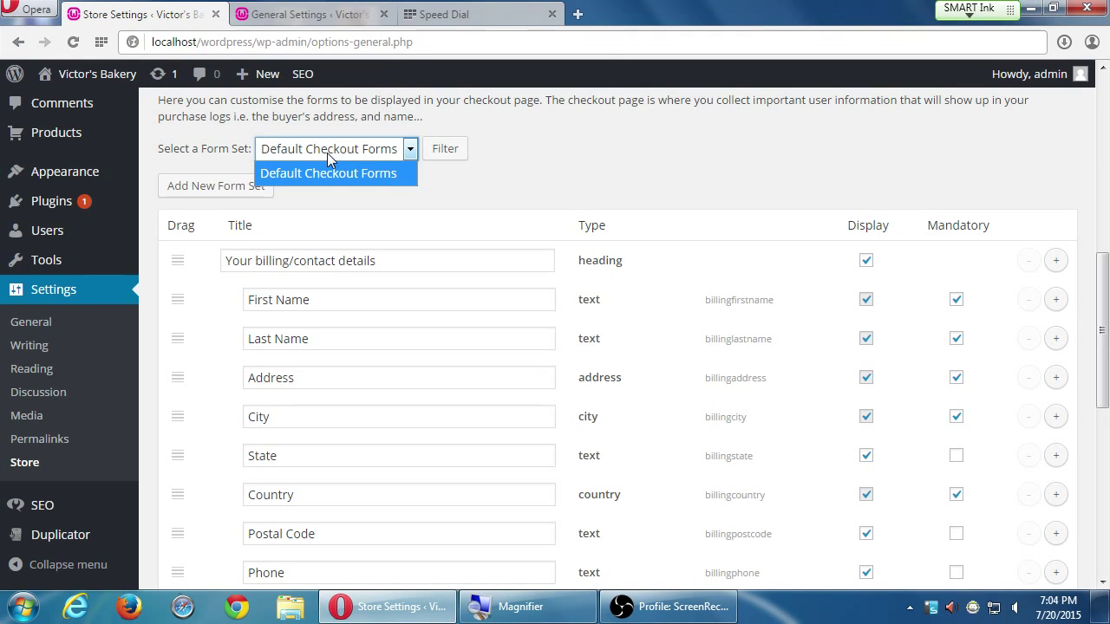
{"action": "left_click", "coordinate": [346, 173]}
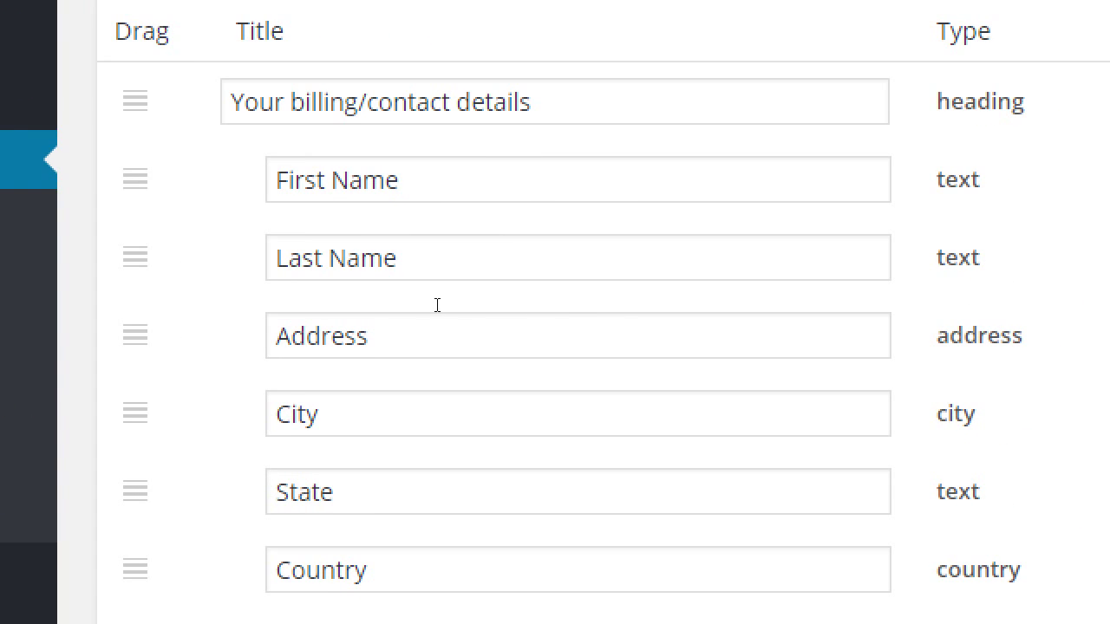
{"action": "left_click_drag", "start_coordinate": [399, 179], "coordinate": [294, 180]}
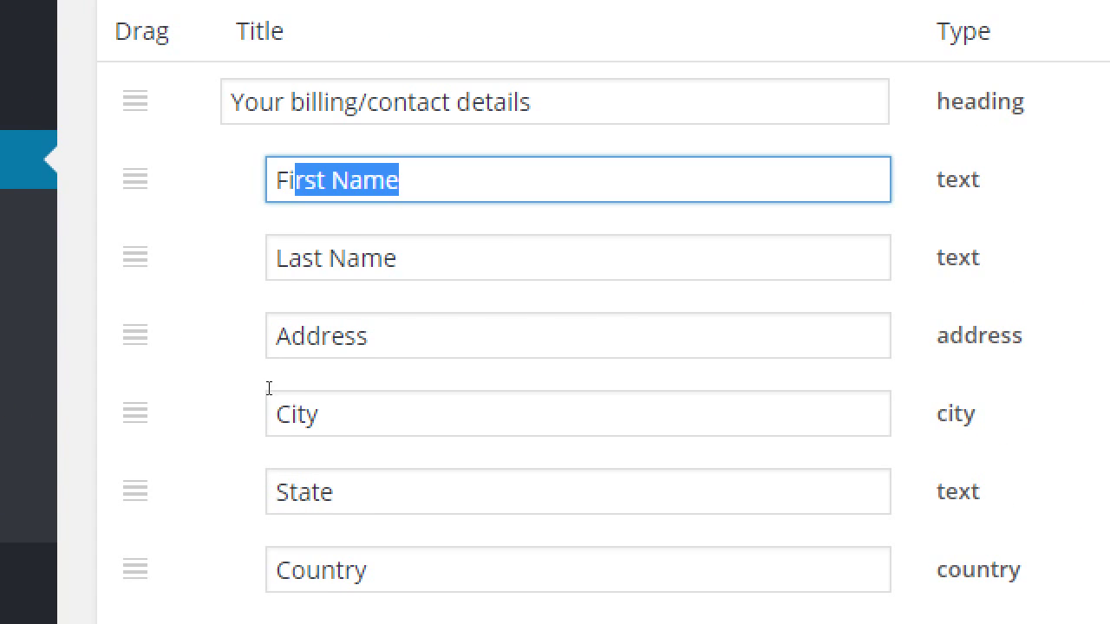
{"action": "scroll", "coordinate": [269, 551], "scroll_direction": "up", "scroll_amount": 1}
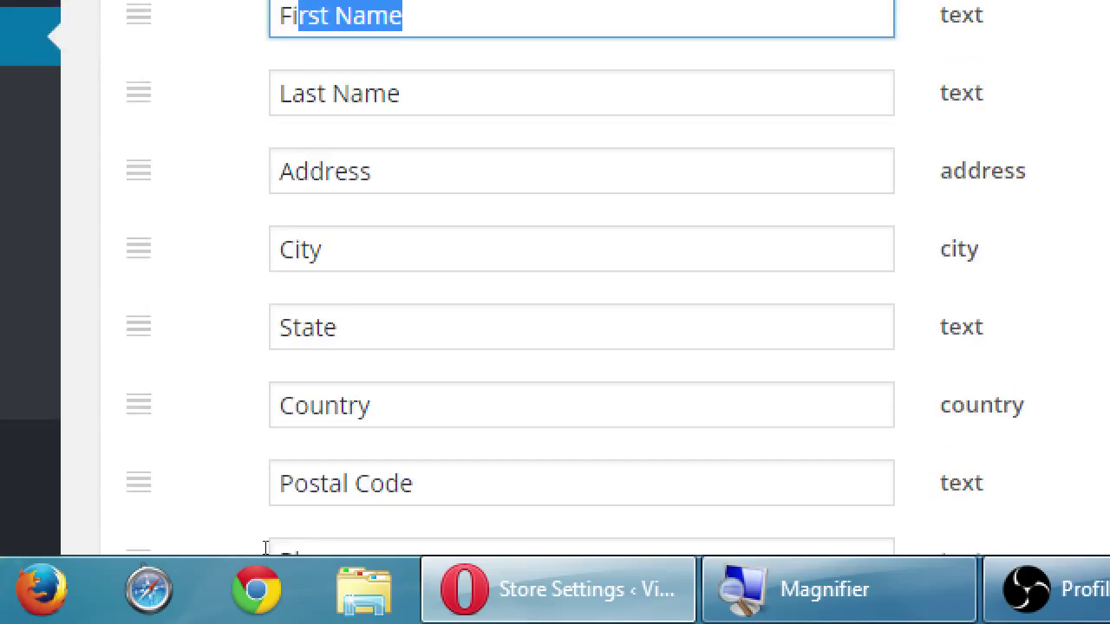
{"action": "scroll", "coordinate": [269, 551], "scroll_direction": "down", "scroll_amount": 3}
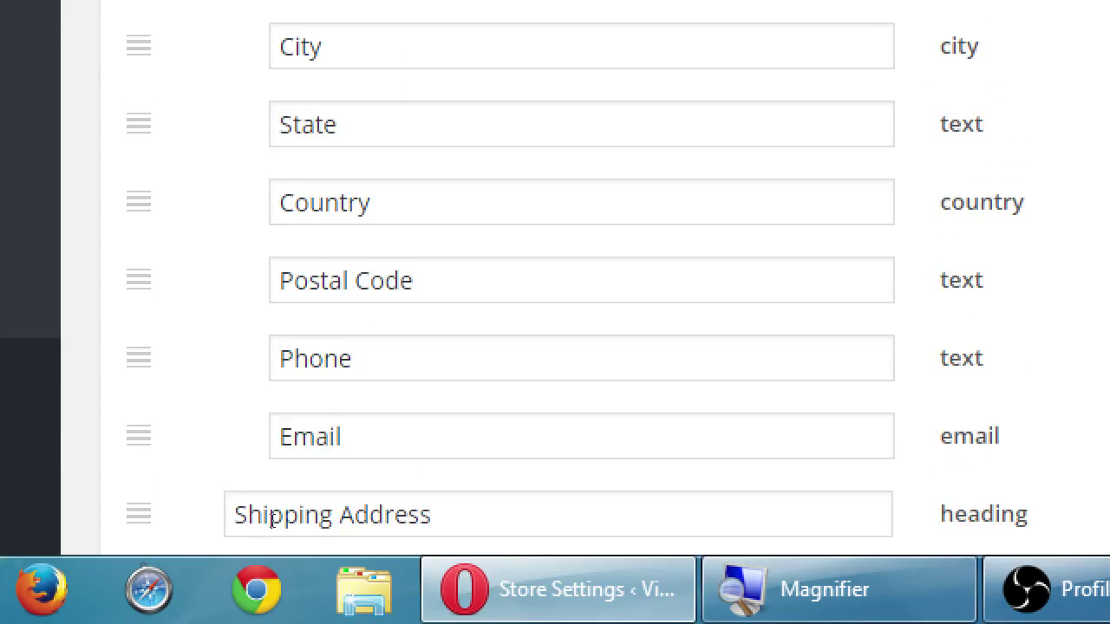
{"action": "scroll", "coordinate": [271, 519], "scroll_direction": "down", "scroll_amount": 2}
{"action": "scroll", "coordinate": [234, 511], "scroll_direction": "down", "scroll_amount": 1}
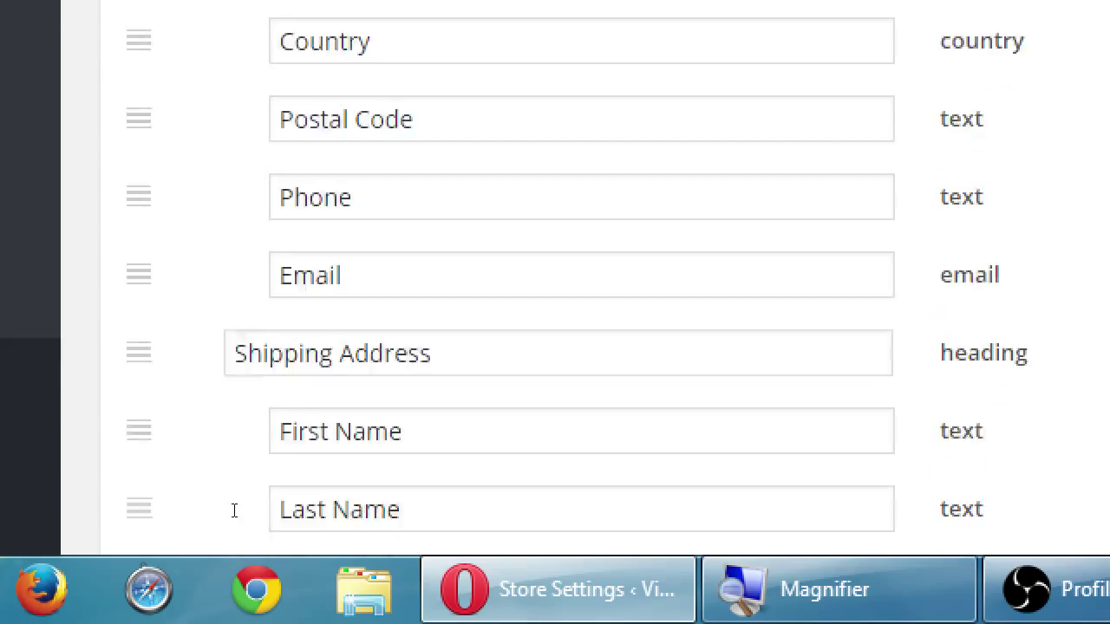
{"action": "scroll", "coordinate": [235, 514], "scroll_direction": "down", "scroll_amount": 3}
{"action": "scroll", "coordinate": [239, 514], "scroll_direction": "up", "scroll_amount": 1}
{"action": "scroll", "coordinate": [241, 513], "scroll_direction": "down", "scroll_amount": 4}
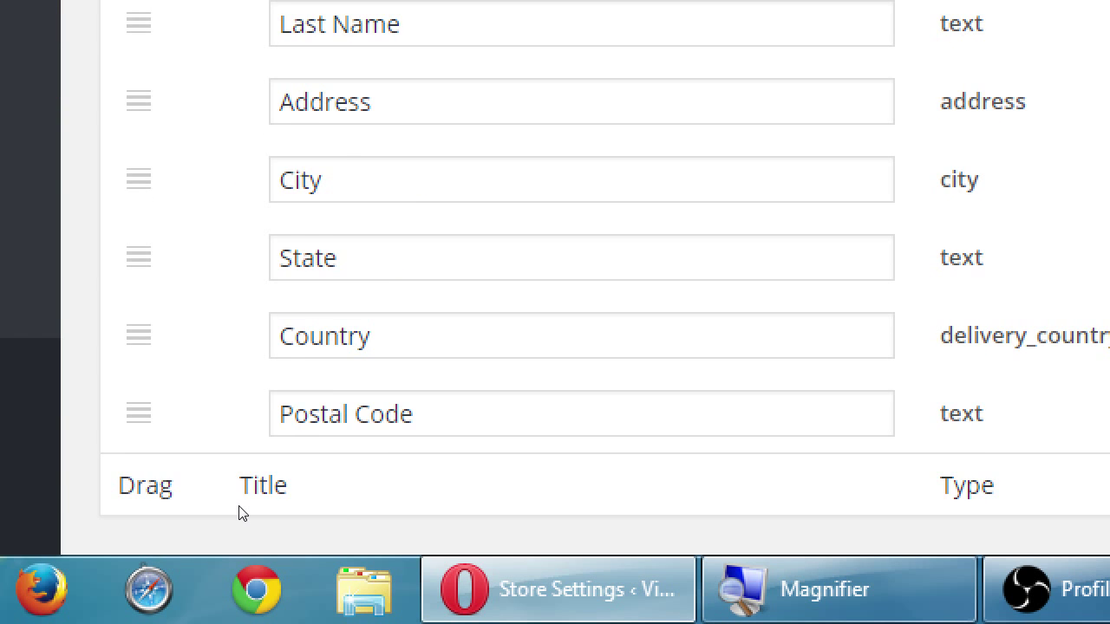
{"action": "scroll", "coordinate": [242, 516], "scroll_direction": "up", "scroll_amount": 15}
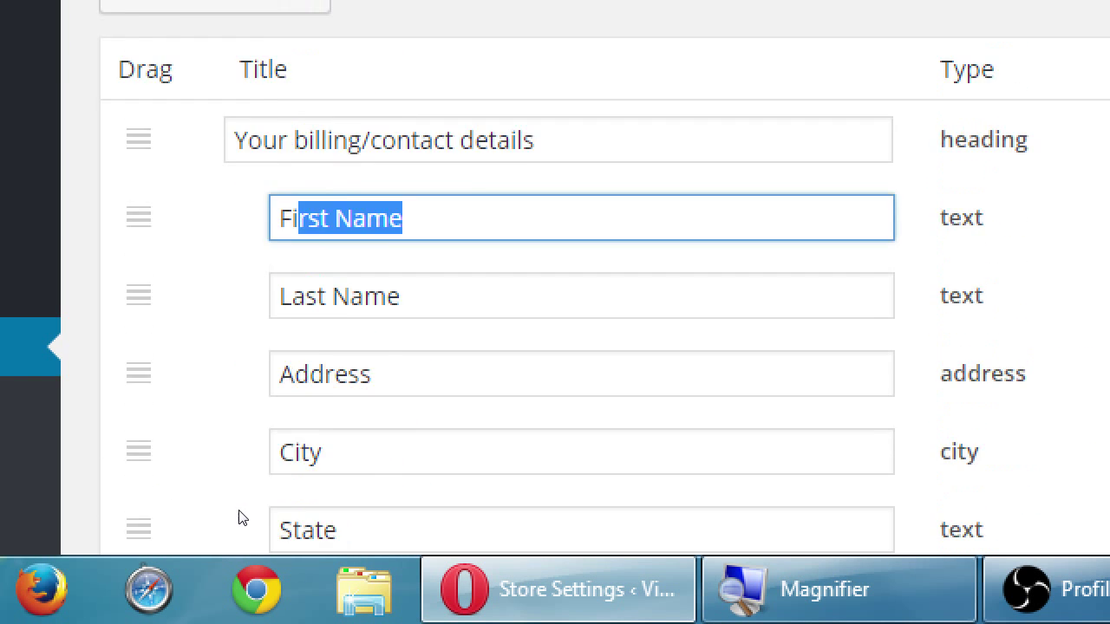
Rename the billing Last Name field to 'FAmily Name'
{"action": "key", "text": "End"}
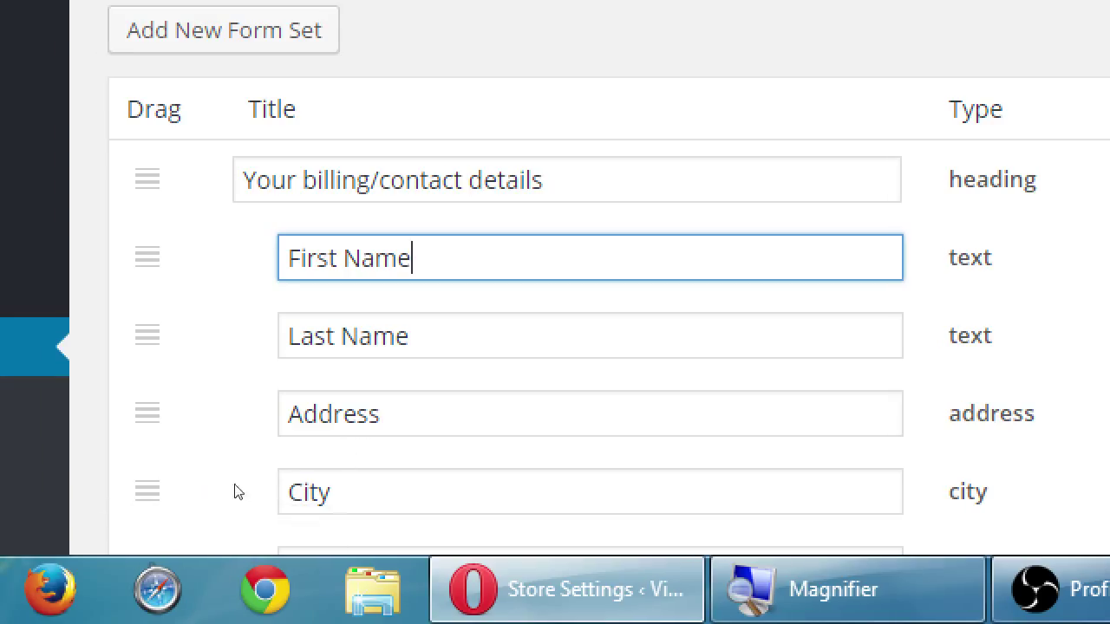
{"action": "key", "text": "Tab"}
{"action": "key", "text": "Home"}
{"action": "key", "text": "shift+Right"}
{"action": "key", "text": "shift+Right"}
{"action": "key", "text": "shift+Right"}
{"action": "key", "text": "shift+Right"}
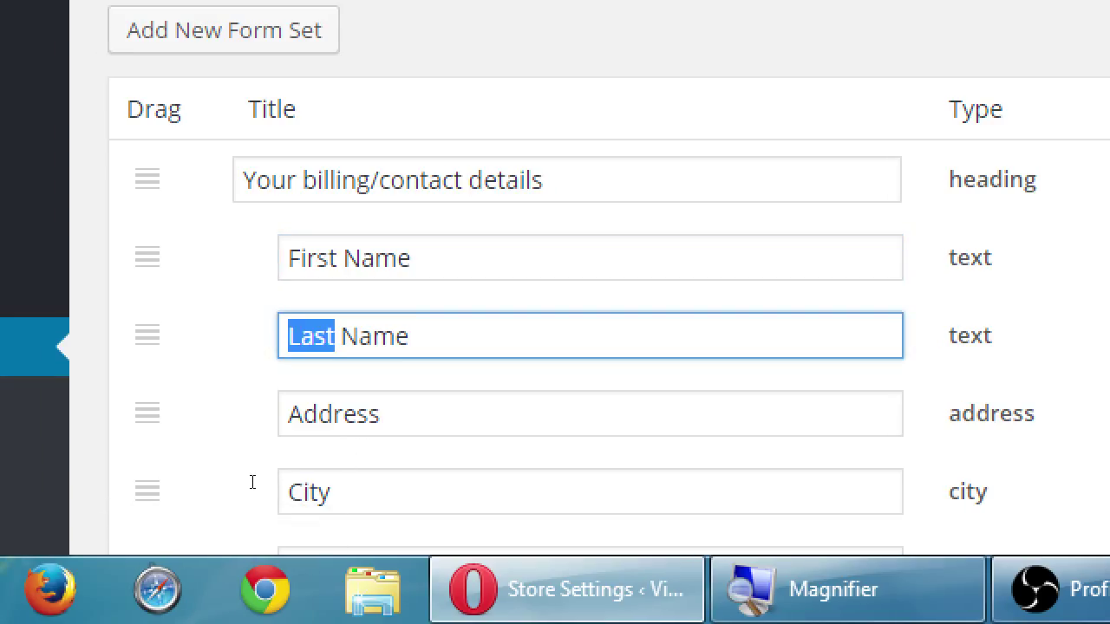
{"action": "type", "text": "FAmily"}
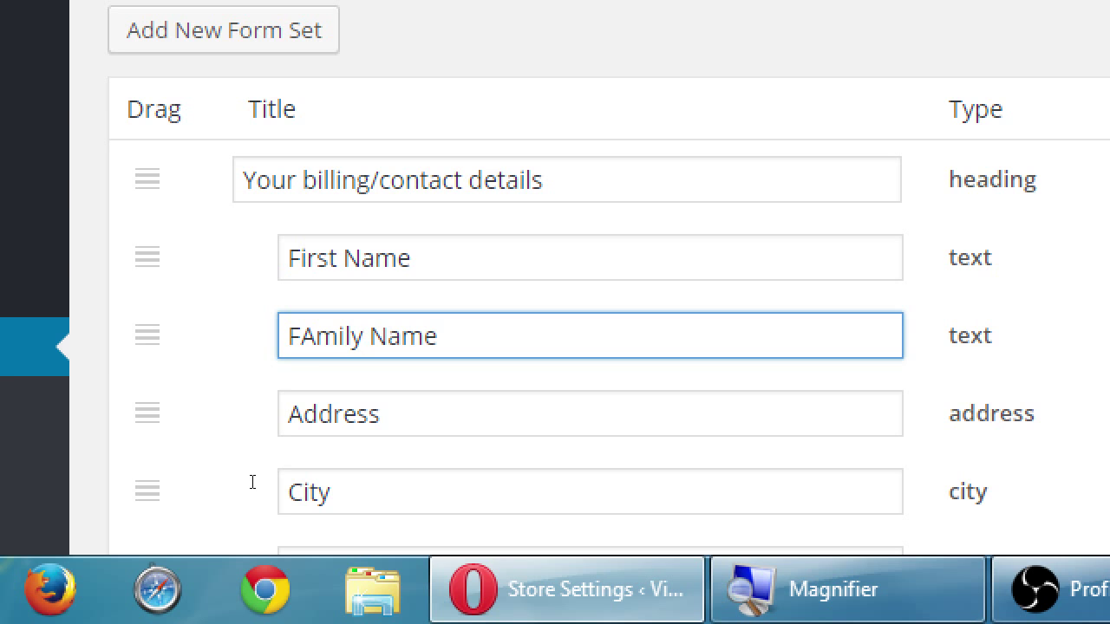
Rename the billing Postal Code field to 'Zip Code'
{"action": "scroll", "coordinate": [395, 496], "scroll_direction": "up", "scroll_amount": 1}
{"action": "scroll", "coordinate": [387, 503], "scroll_direction": "down", "scroll_amount": 2}
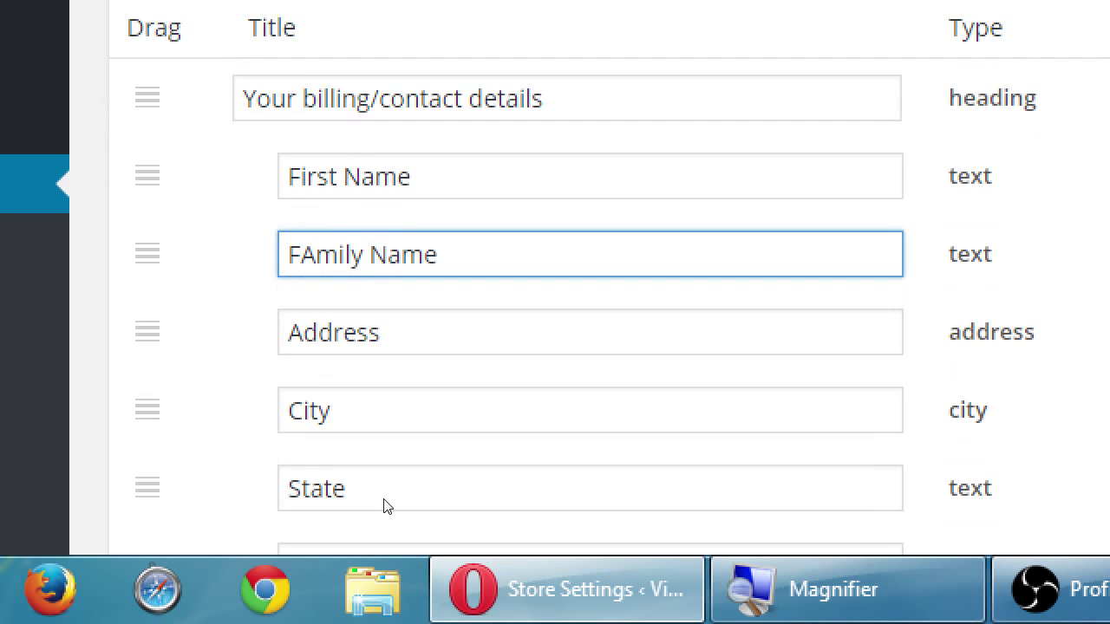
{"action": "scroll", "coordinate": [386, 501], "scroll_direction": "down", "scroll_amount": 2}
{"action": "scroll", "coordinate": [385, 499], "scroll_direction": "down", "scroll_amount": 3}
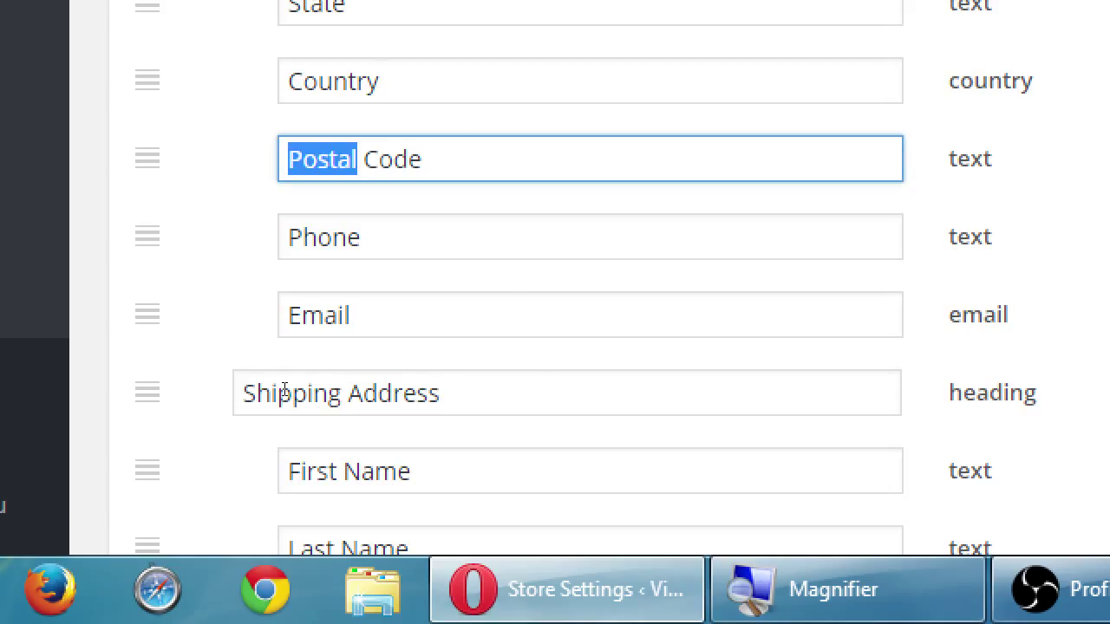
{"action": "type", "text": "Zip"}
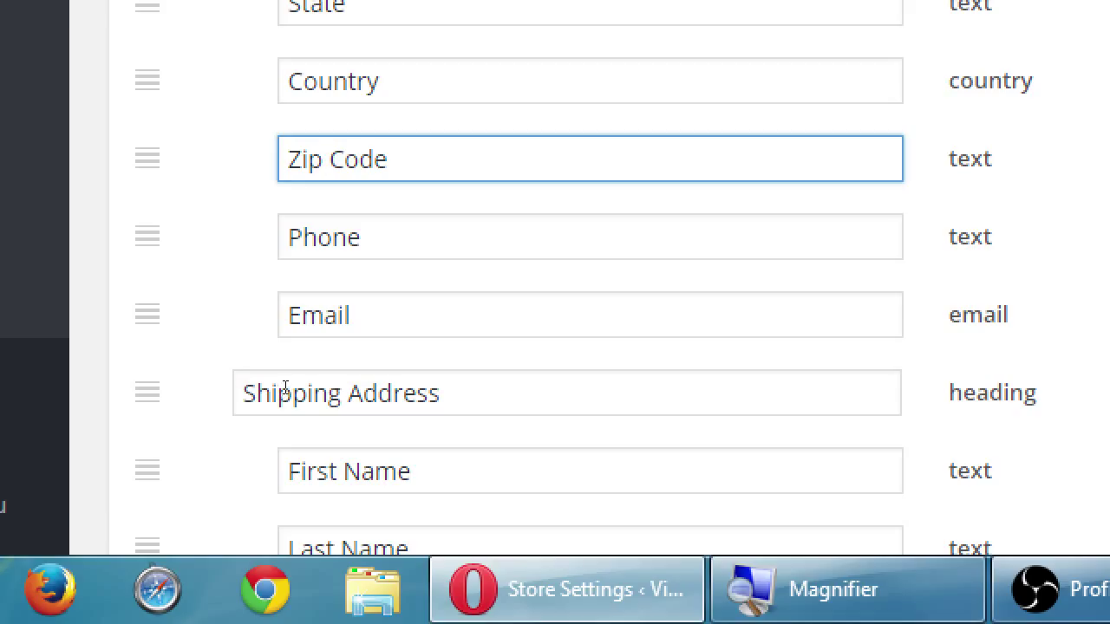
{"action": "scroll", "coordinate": [276, 425], "scroll_direction": "up", "scroll_amount": 1}
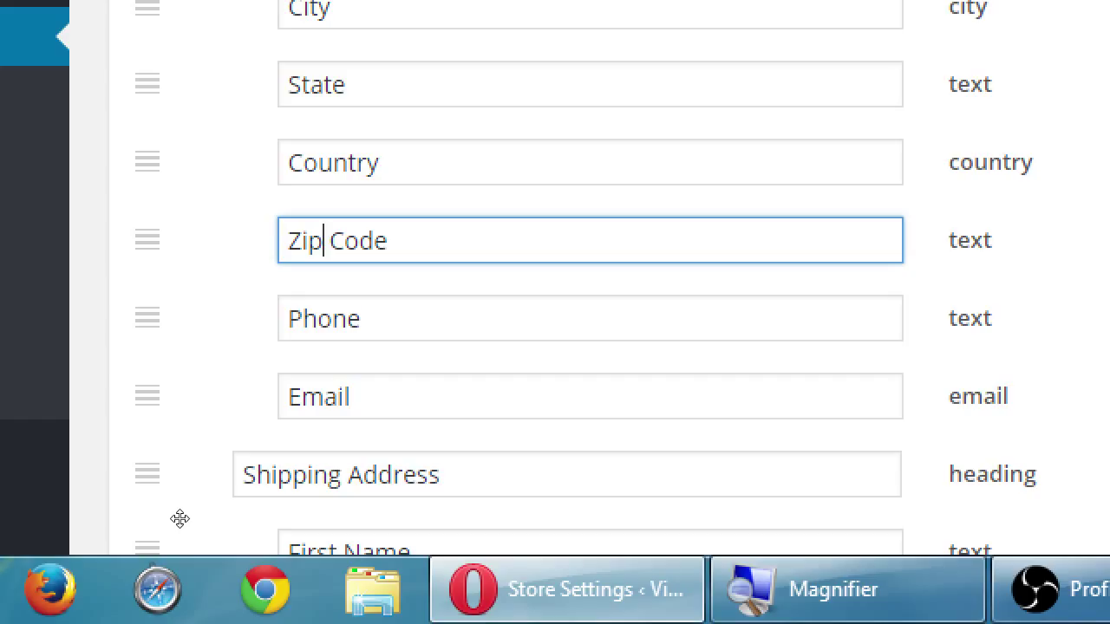
Move the billing Email row above the Phone row in the checkout form
{"action": "left_click_drag", "start_coordinate": [180, 518], "coordinate": [179, 463]}
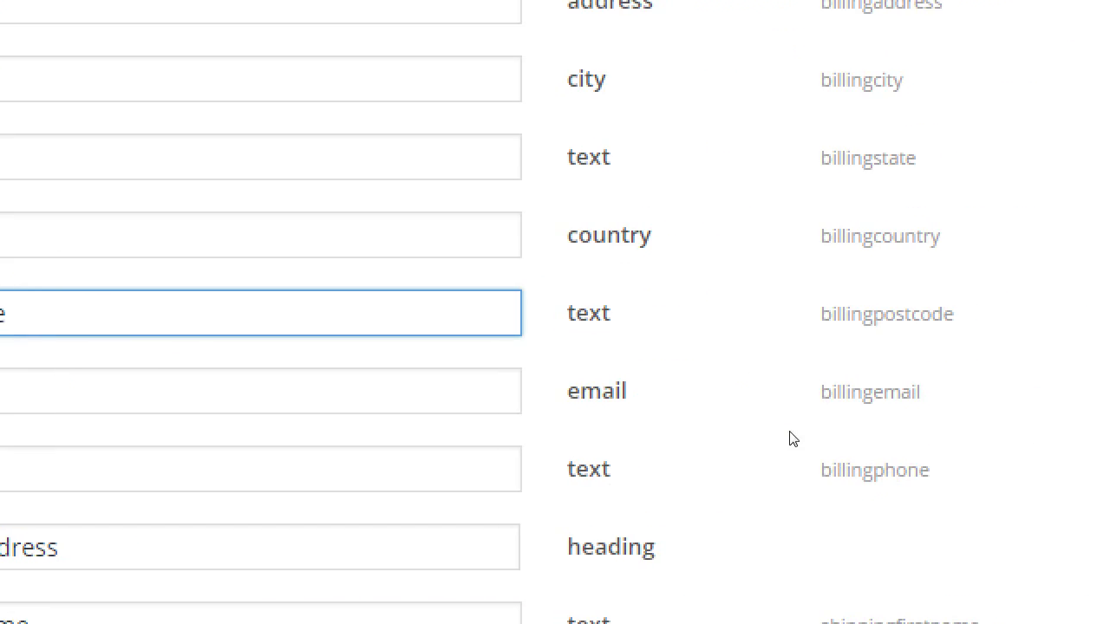
{"action": "scroll", "coordinate": [931, 435], "scroll_direction": "up", "scroll_amount": 2}
{"action": "scroll", "coordinate": [931, 435], "scroll_direction": "up", "scroll_amount": 4}
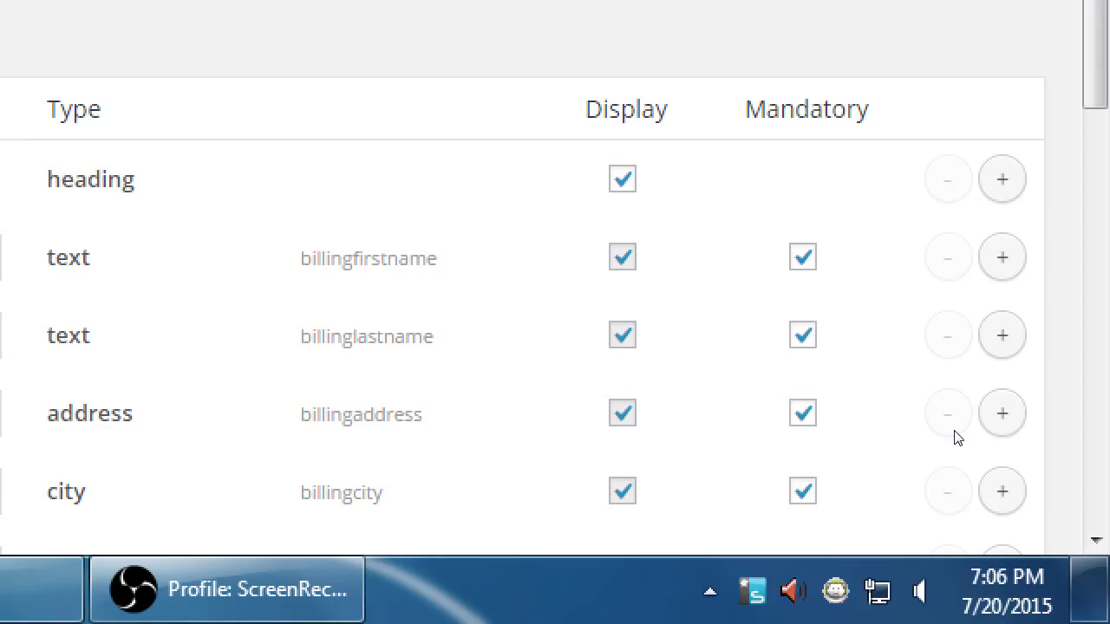
{"action": "scroll", "coordinate": [1005, 433], "scroll_direction": "down", "scroll_amount": 3}
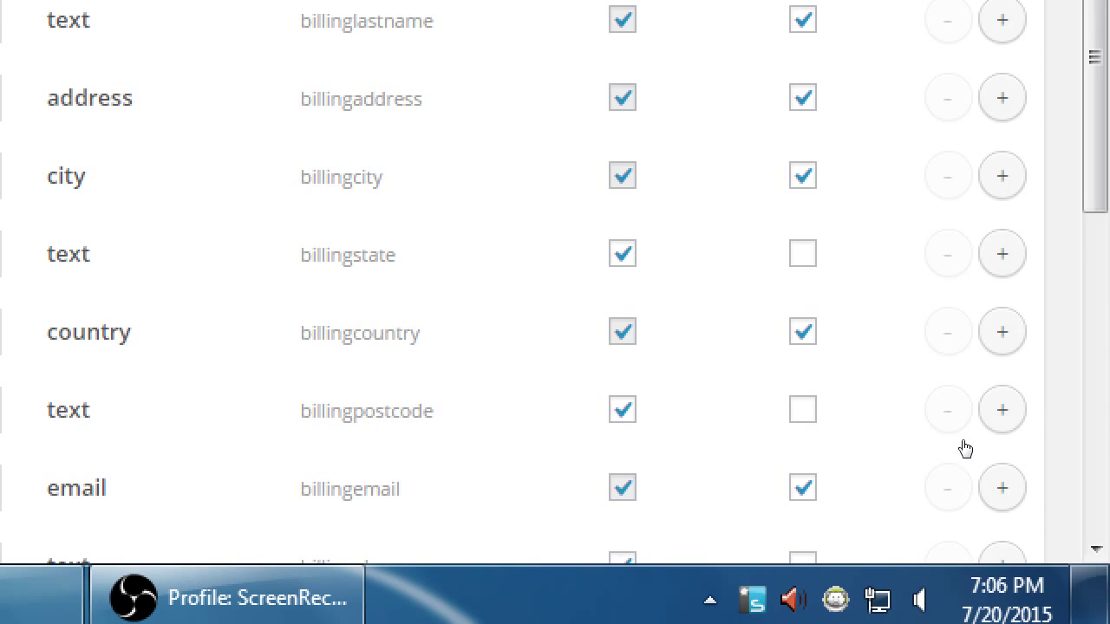
Tick Mandatory for the billing State and Zip Code fields
{"action": "left_click", "coordinate": [803, 253]}
{"action": "key", "text": "space"}
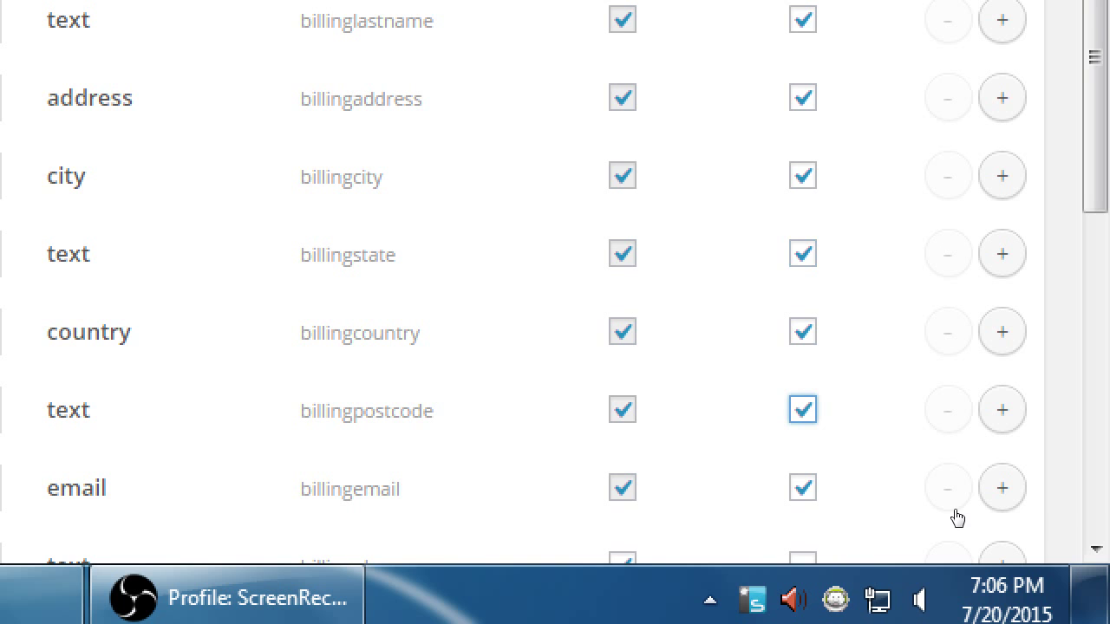
{"action": "scroll", "coordinate": [1097, 444], "scroll_direction": "down", "scroll_amount": 2}
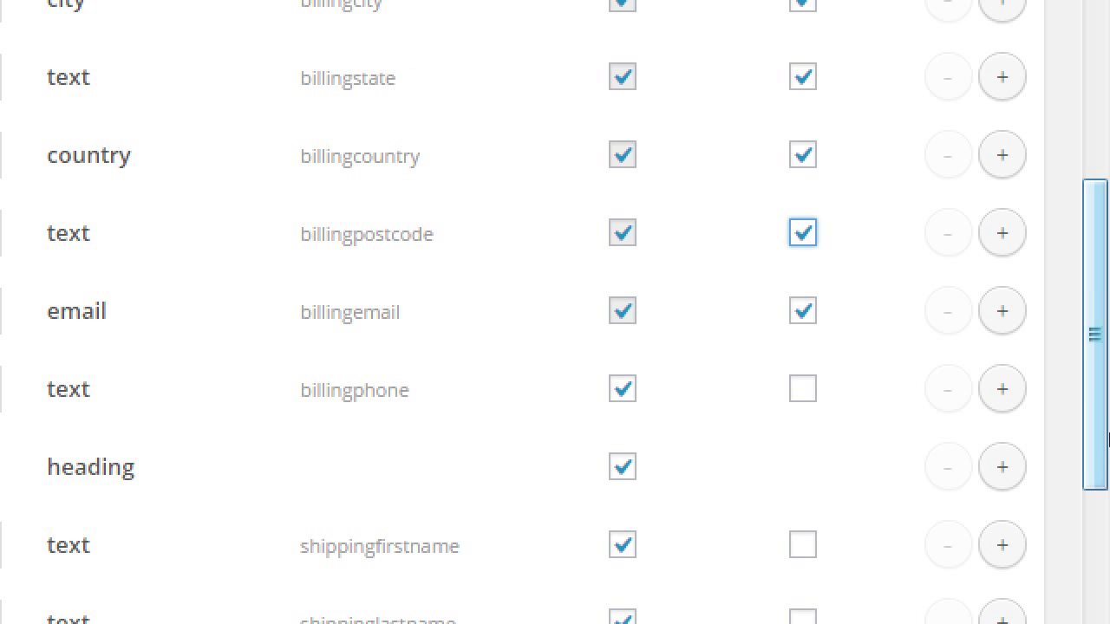
{"action": "key", "text": "super+minus"}
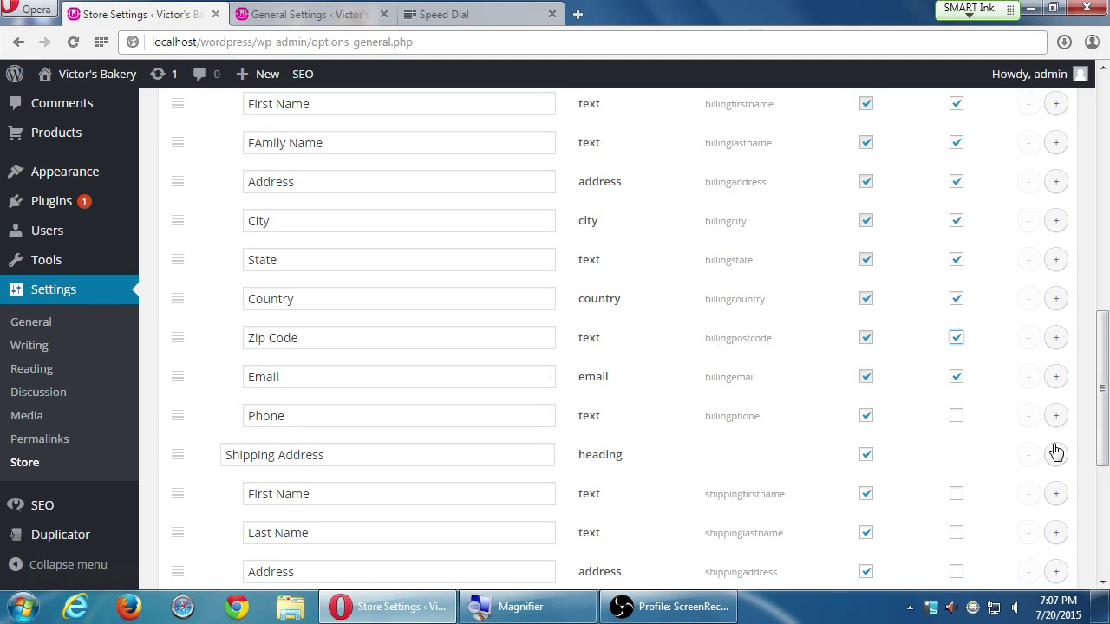
{"action": "left_click_drag", "start_coordinate": [1106, 416], "coordinate": [1099, 459]}
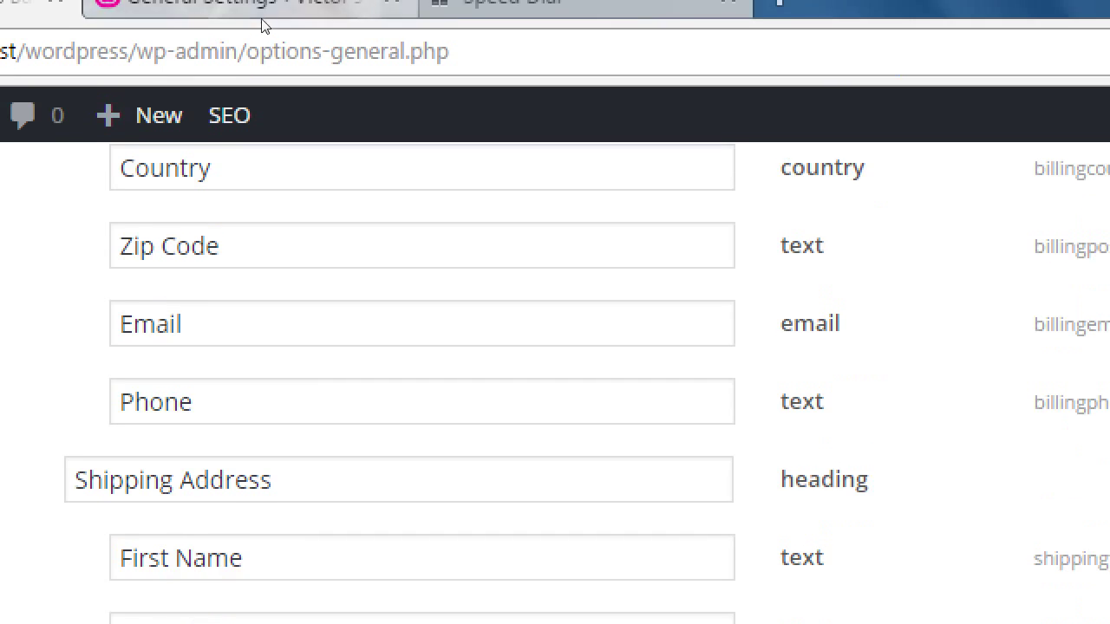
{"action": "key", "text": "Tab"}
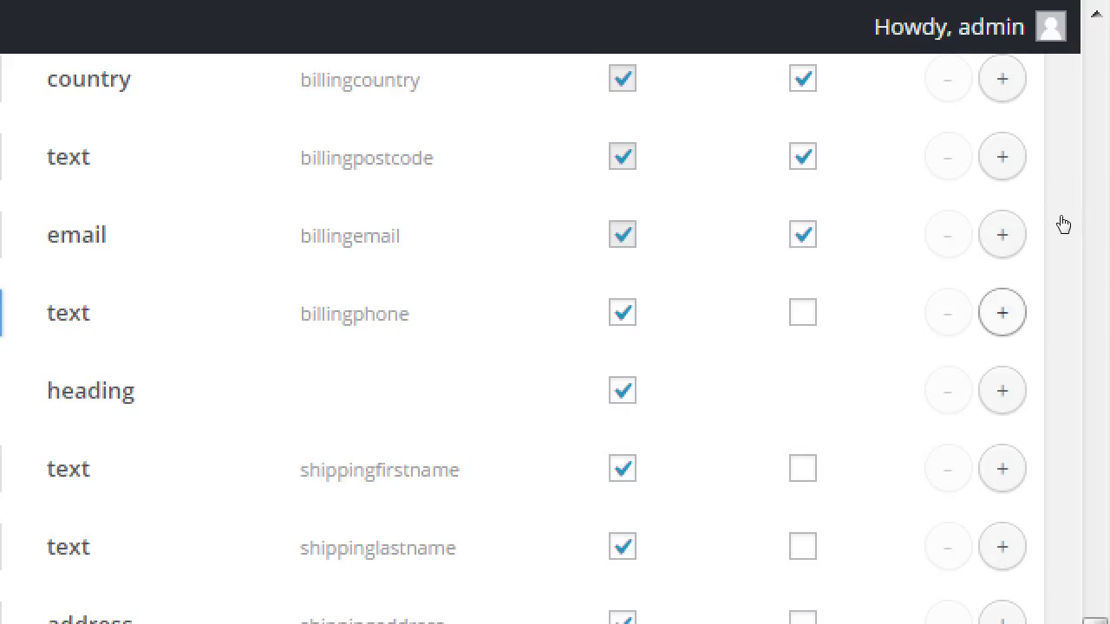
Add a Text Area field below Phone titled 'Special Instructions'
{"action": "key", "text": "Return"}
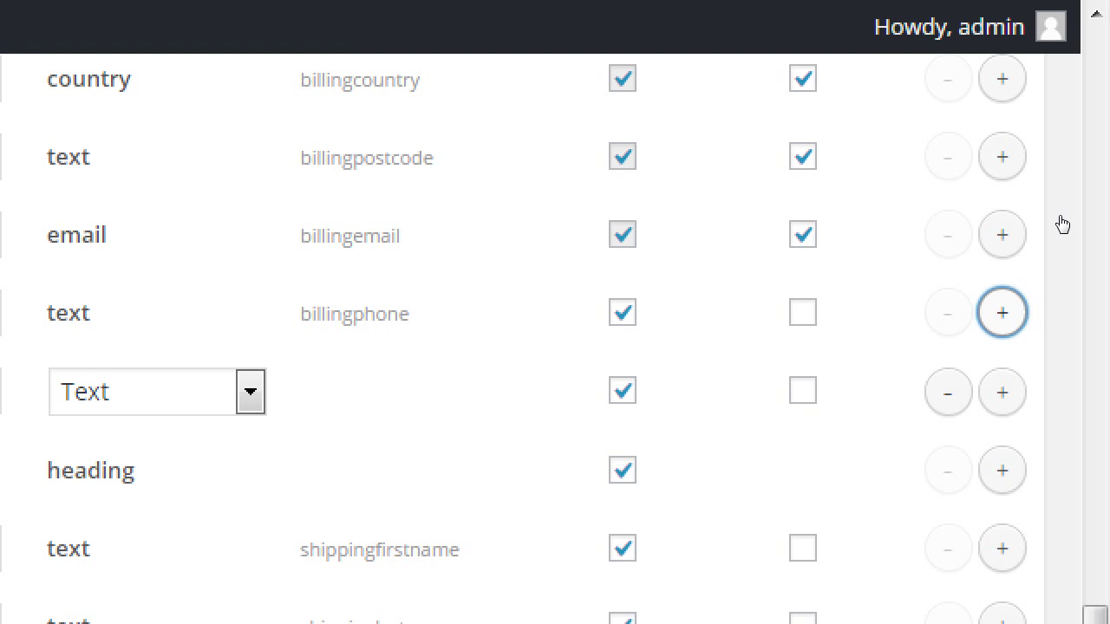
{"action": "key", "text": "alt+Down"}
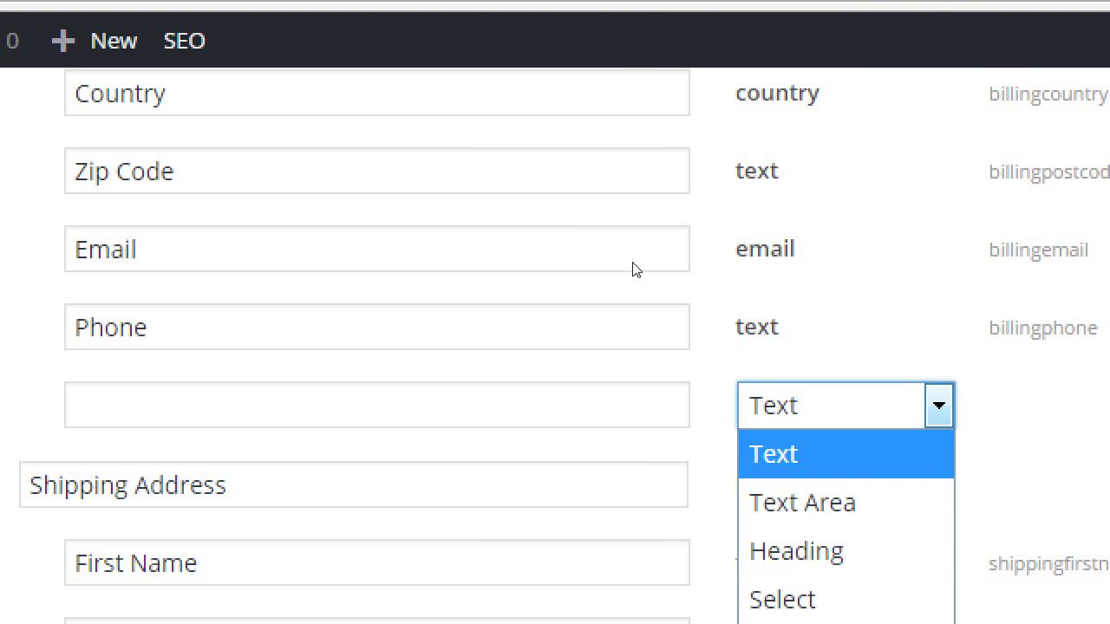
{"action": "key", "text": "Down"}
{"action": "key", "text": "Down"}
{"action": "key", "text": "Down"}
{"action": "key", "text": "Down"}
{"action": "key", "text": "Down"}
{"action": "key", "text": "Up"}
{"action": "key", "text": "Up"}
{"action": "key", "text": "Up"}
{"action": "key", "text": "Up"}
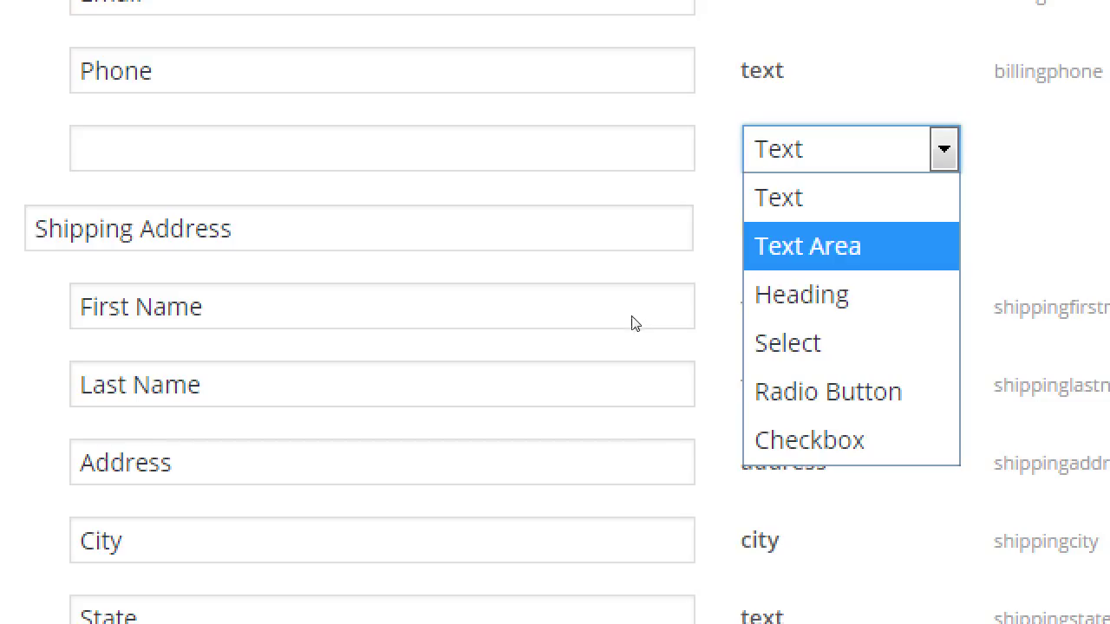
{"action": "key", "text": "Down"}
{"action": "key", "text": "Down"}
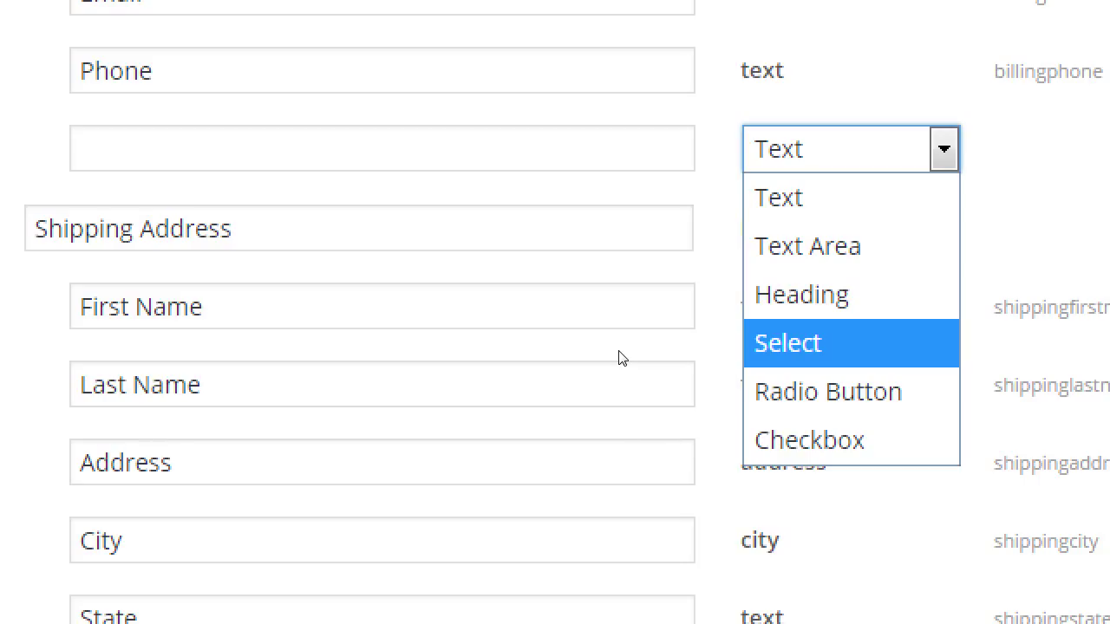
{"action": "key", "text": "Up"}
{"action": "key", "text": "Up"}
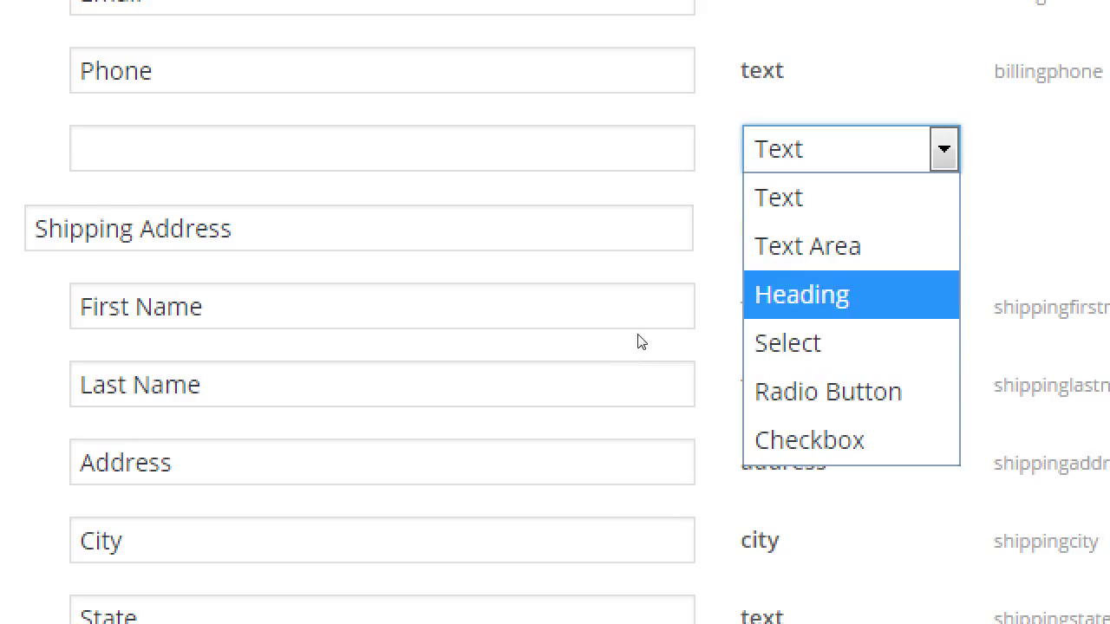
{"action": "key", "text": "Return"}
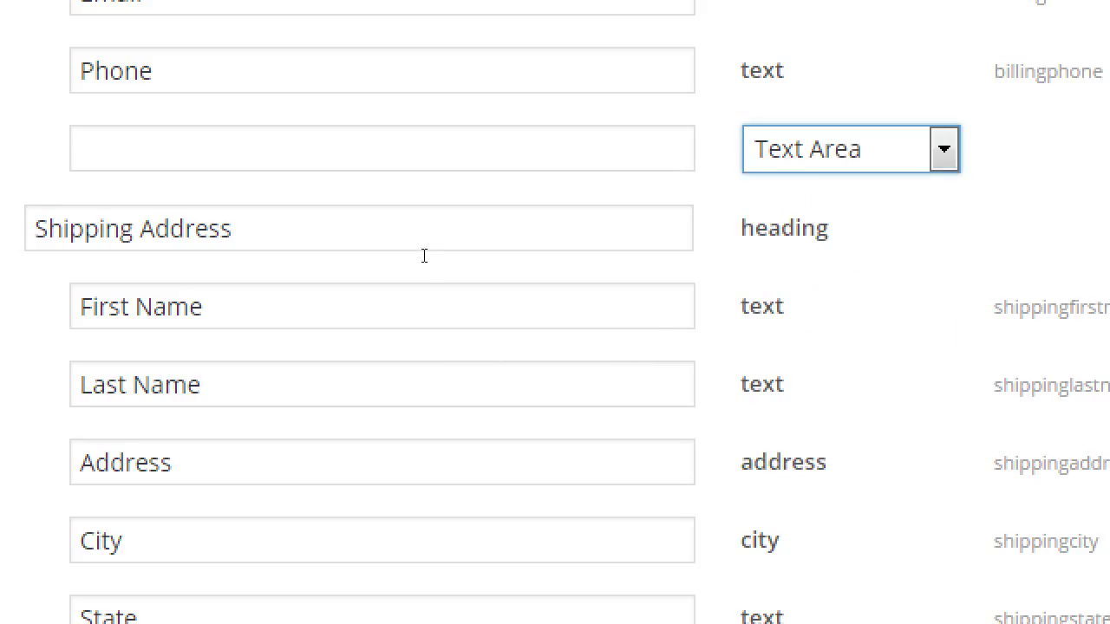
{"action": "key", "text": "shift+Tab"}
{"action": "type", "text": "Special "}
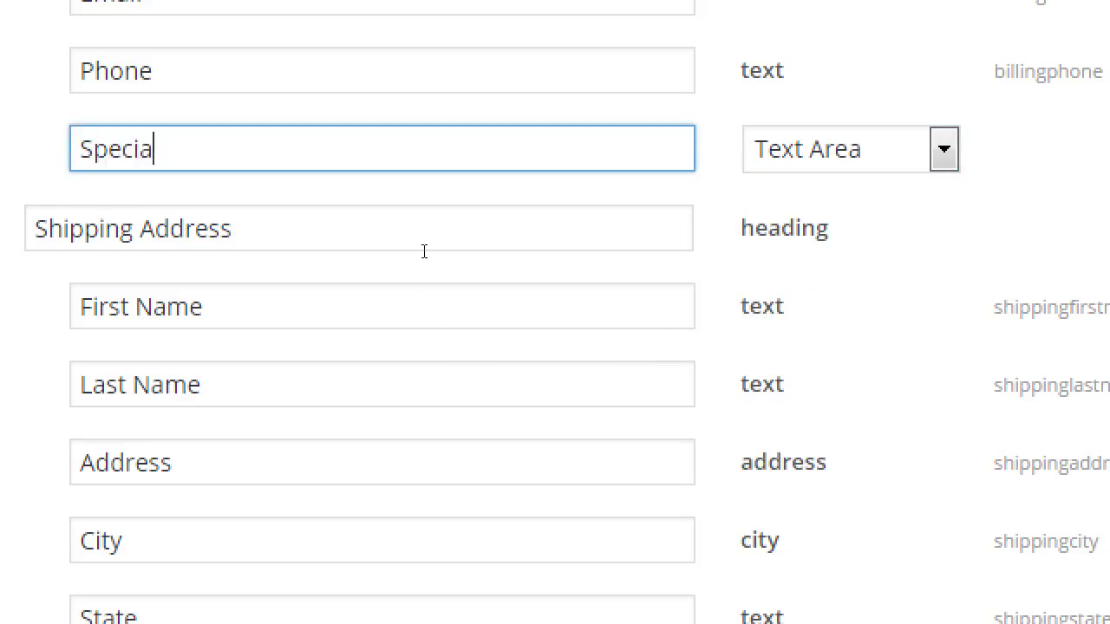
{"action": "type", "text": "Instructions"}
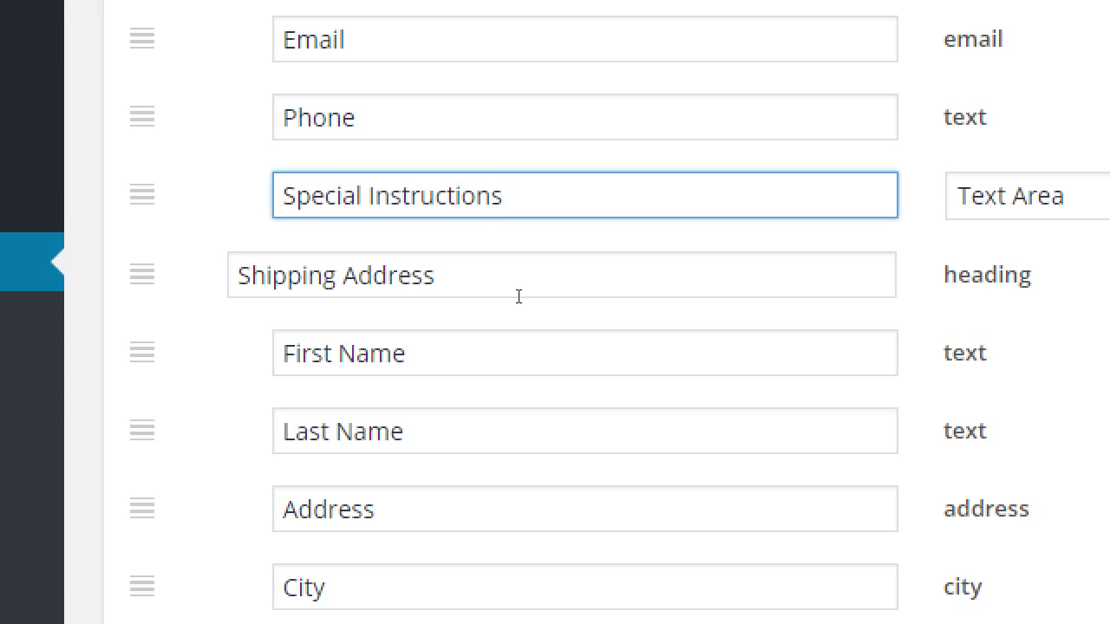
Save the checkout form changes and return to the Checkout settings tab
{"action": "scroll", "coordinate": [306, 355], "scroll_direction": "down", "scroll_amount": 3}
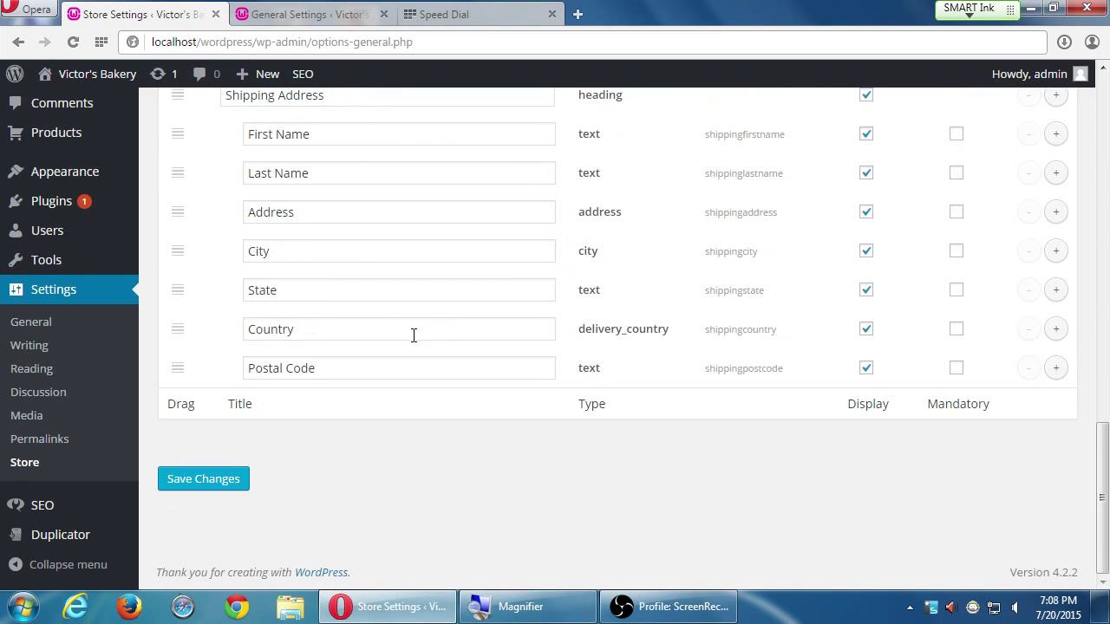
{"action": "left_click", "coordinate": [222, 480]}
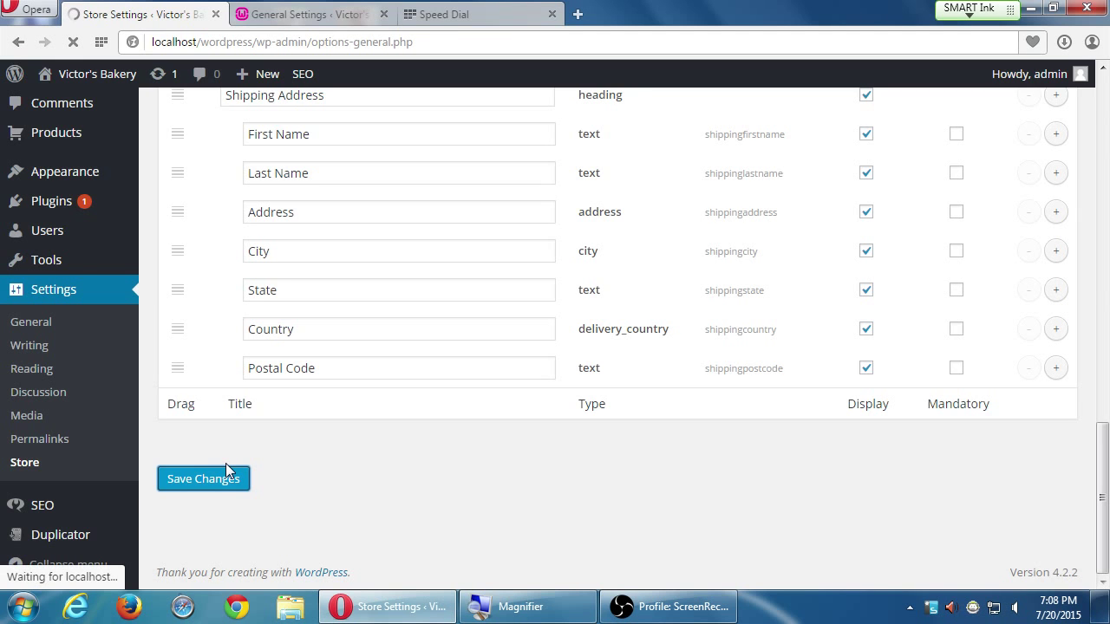
{"action": "scroll", "coordinate": [886, 465], "scroll_direction": "down", "scroll_amount": 4}
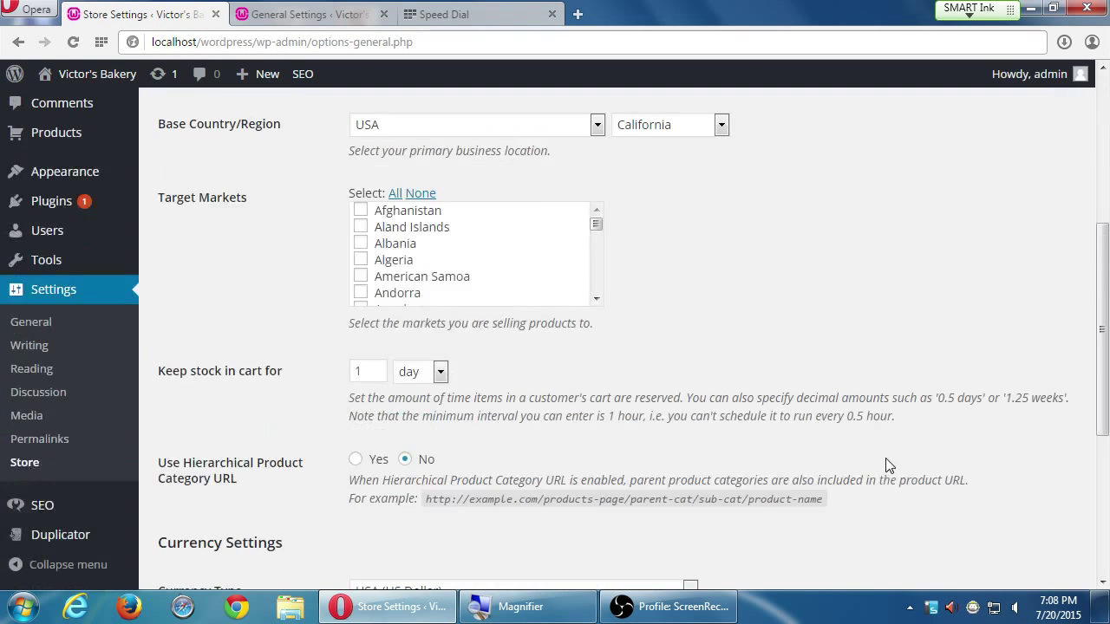
{"action": "scroll", "coordinate": [886, 466], "scroll_direction": "down", "scroll_amount": 1}
{"action": "scroll", "coordinate": [887, 454], "scroll_direction": "up", "scroll_amount": 4}
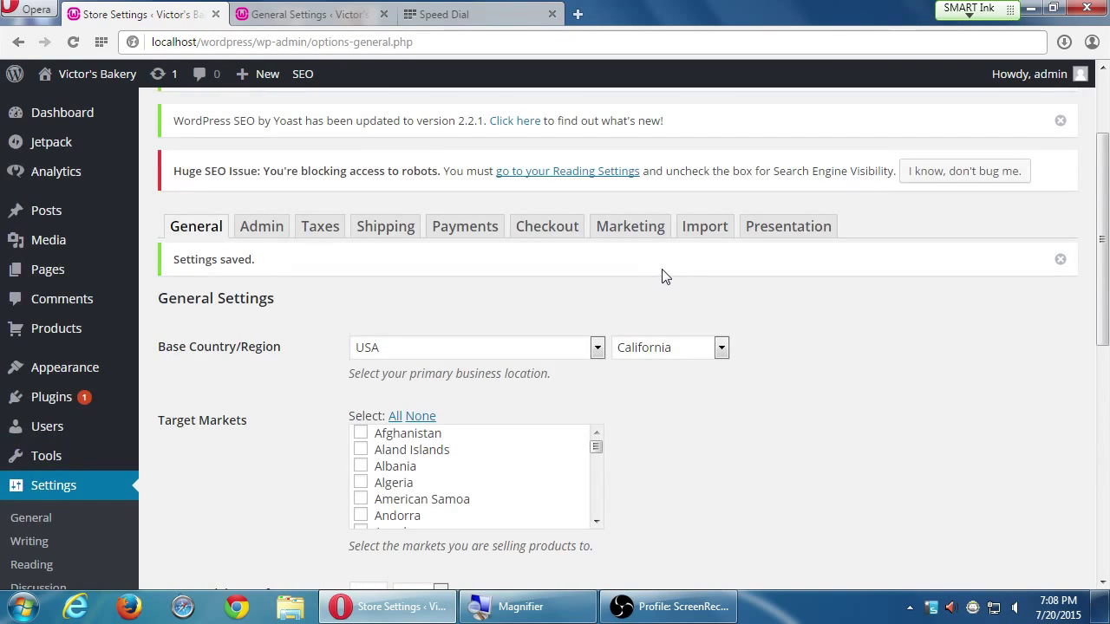
{"action": "left_click", "coordinate": [699, 229]}
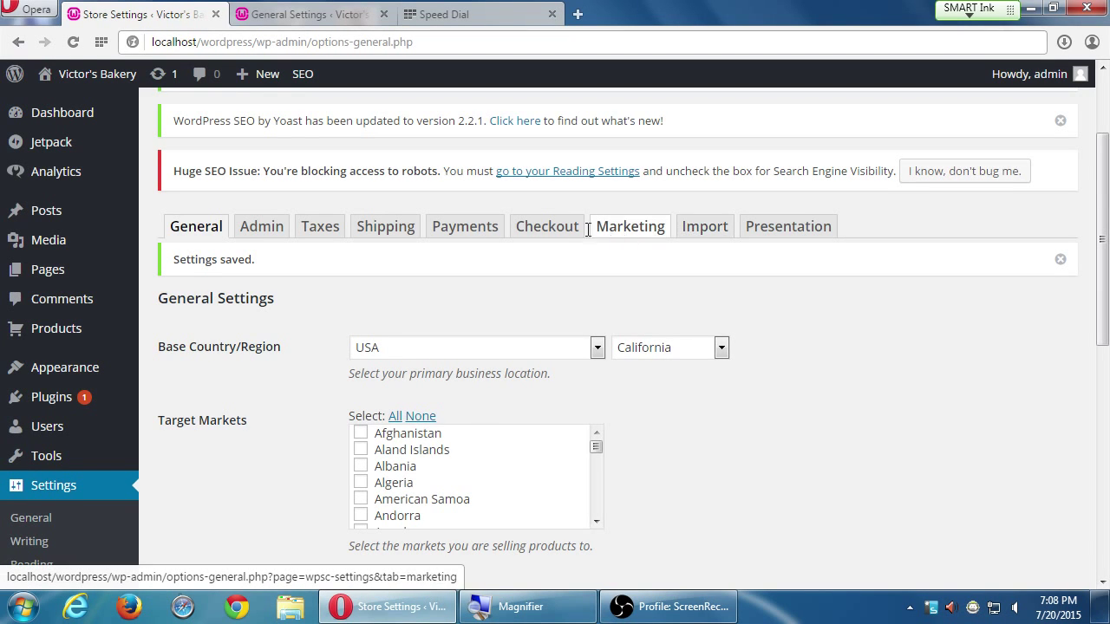
{"action": "left_click", "coordinate": [560, 232]}
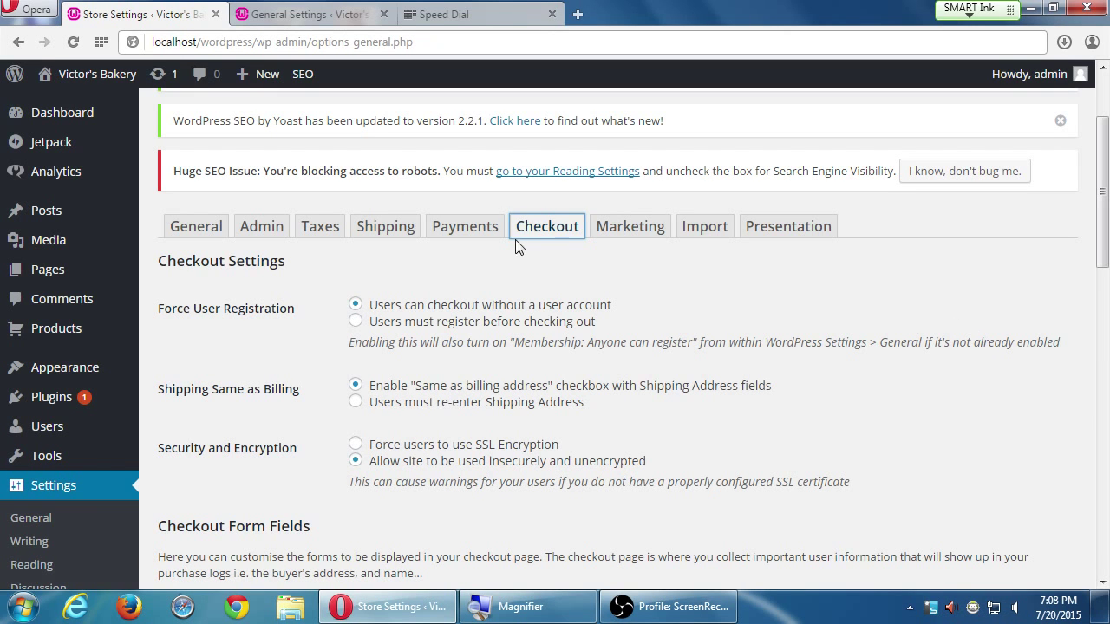
Untick Display on the billing Country row so checkout no longer shows it
{"action": "scroll", "coordinate": [798, 404], "scroll_direction": "down", "scroll_amount": 8}
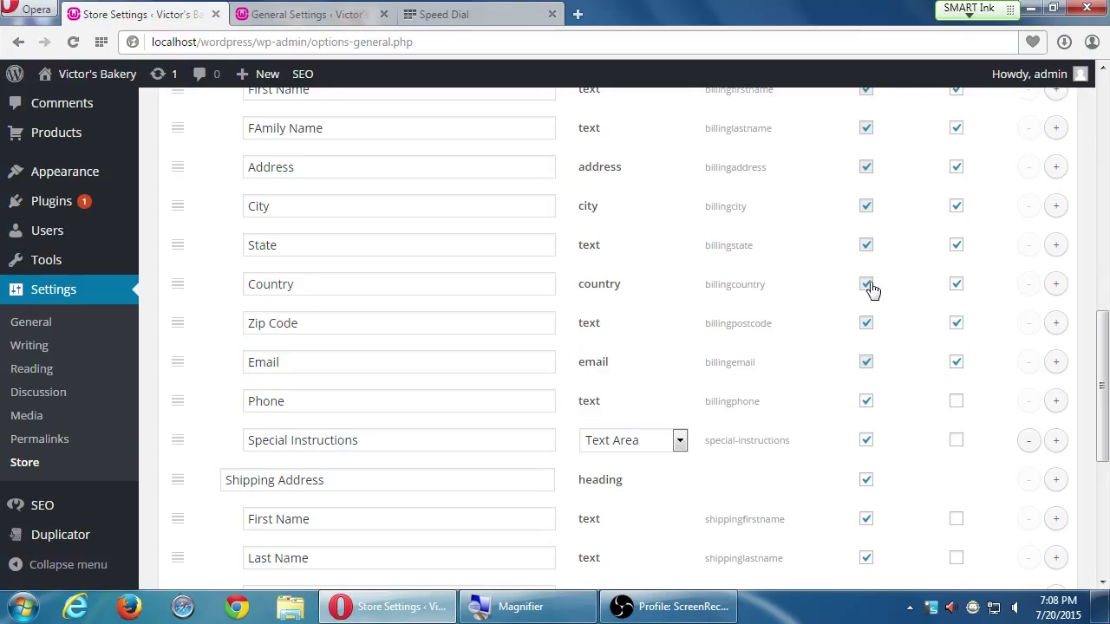
{"action": "left_click", "coordinate": [866, 285]}
{"action": "scroll", "coordinate": [864, 291], "scroll_direction": "up", "scroll_amount": 3}
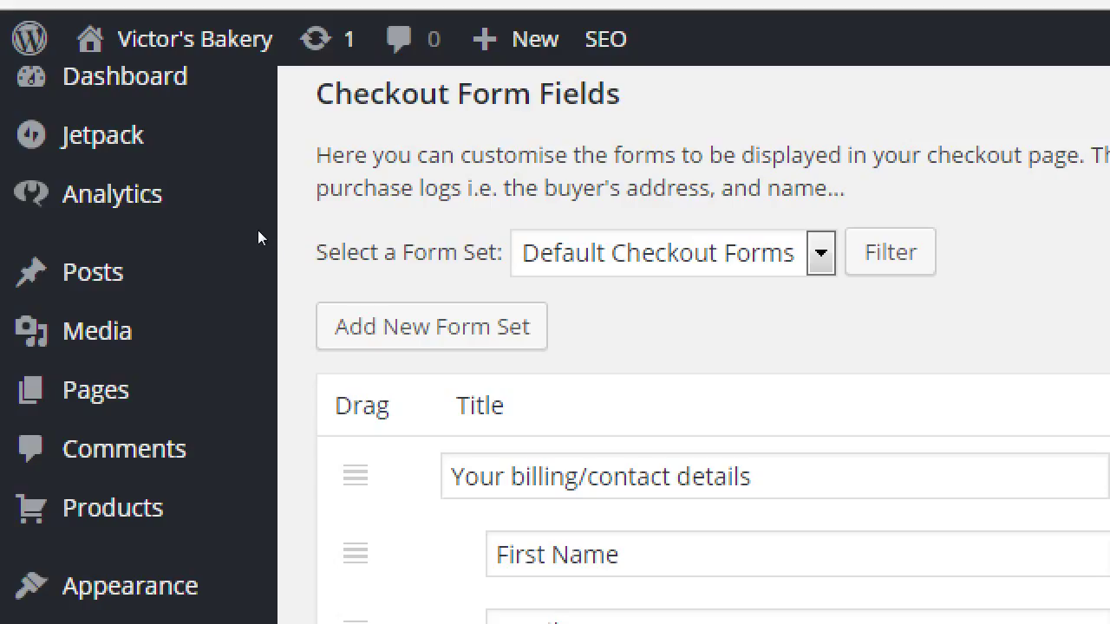
{"action": "key", "text": "Tab"}
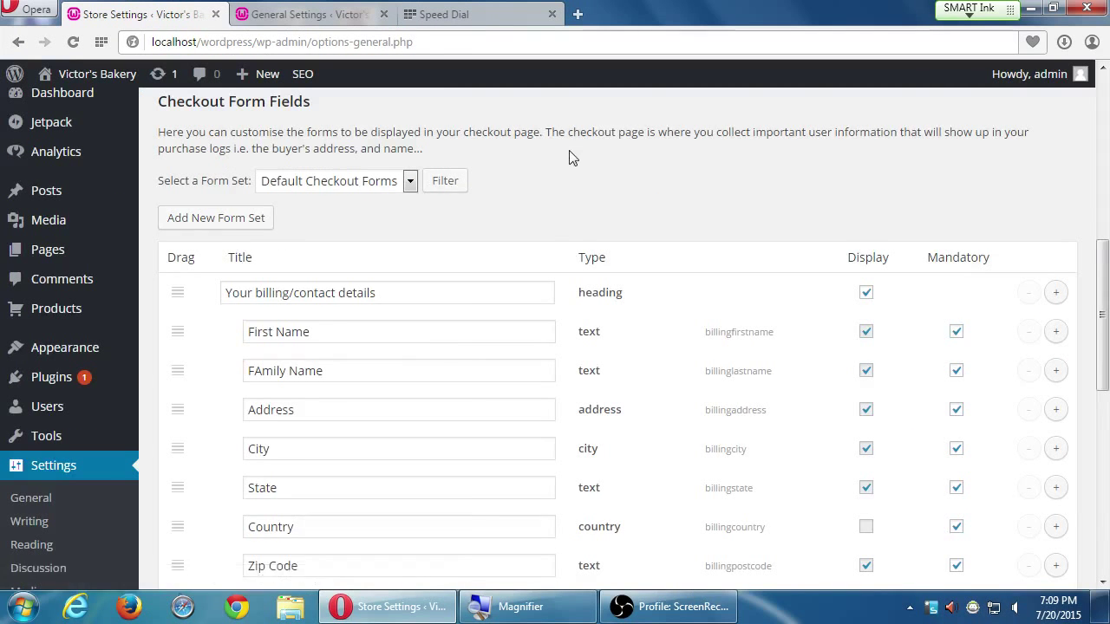
{"action": "scroll", "coordinate": [1105, 220], "scroll_direction": "down", "scroll_amount": 3}
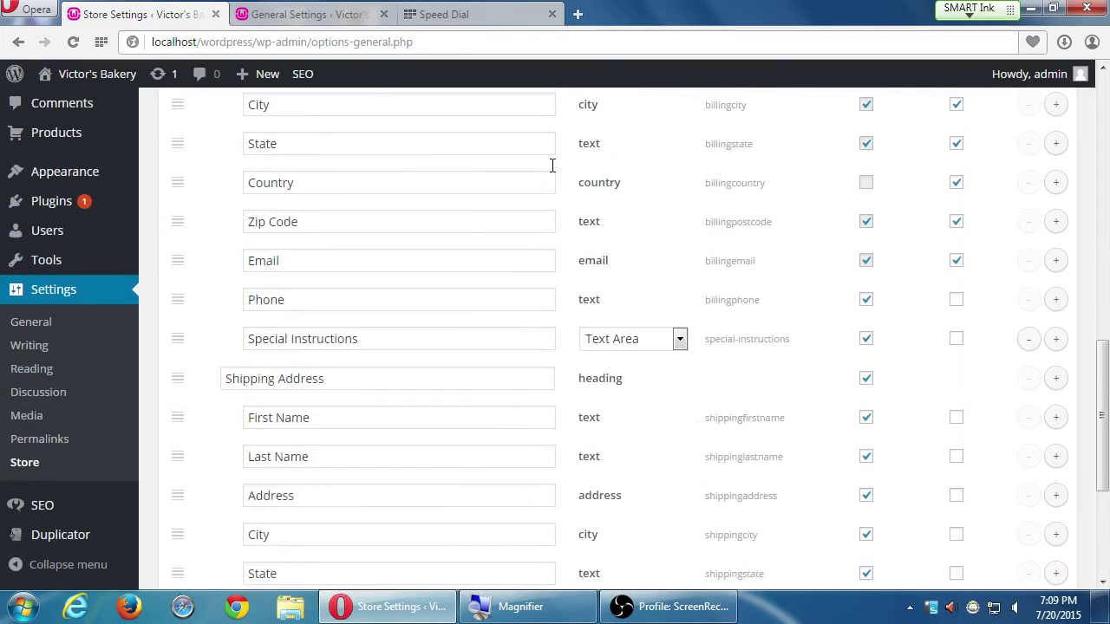
{"action": "scroll", "coordinate": [552, 165], "scroll_direction": "down", "scroll_amount": 3}
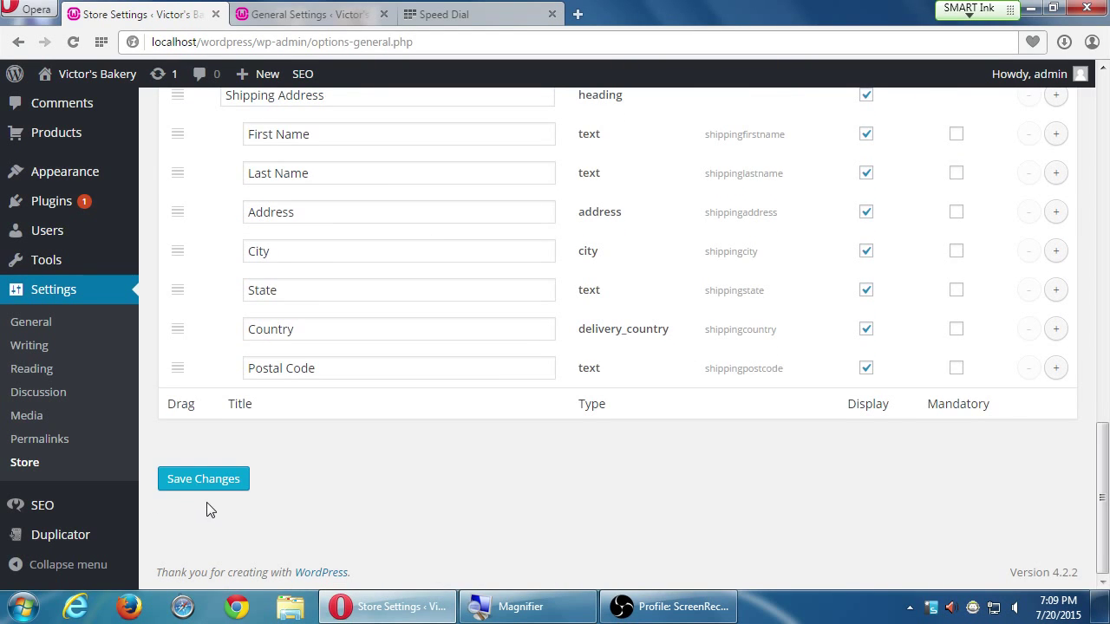
{"action": "scroll", "coordinate": [358, 533], "scroll_direction": "up", "scroll_amount": 3}
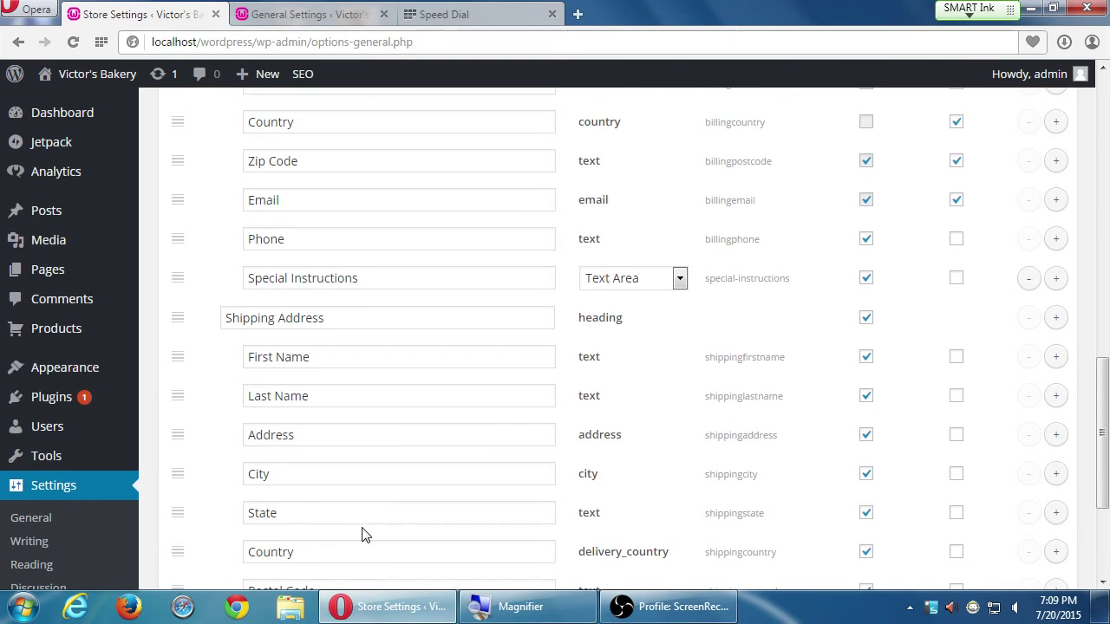
Save the checkout form with billing Country hidden and return to the Checkout settings
{"action": "left_click", "coordinate": [866, 122]}
{"action": "scroll", "coordinate": [642, 507], "scroll_direction": "down", "scroll_amount": 3}
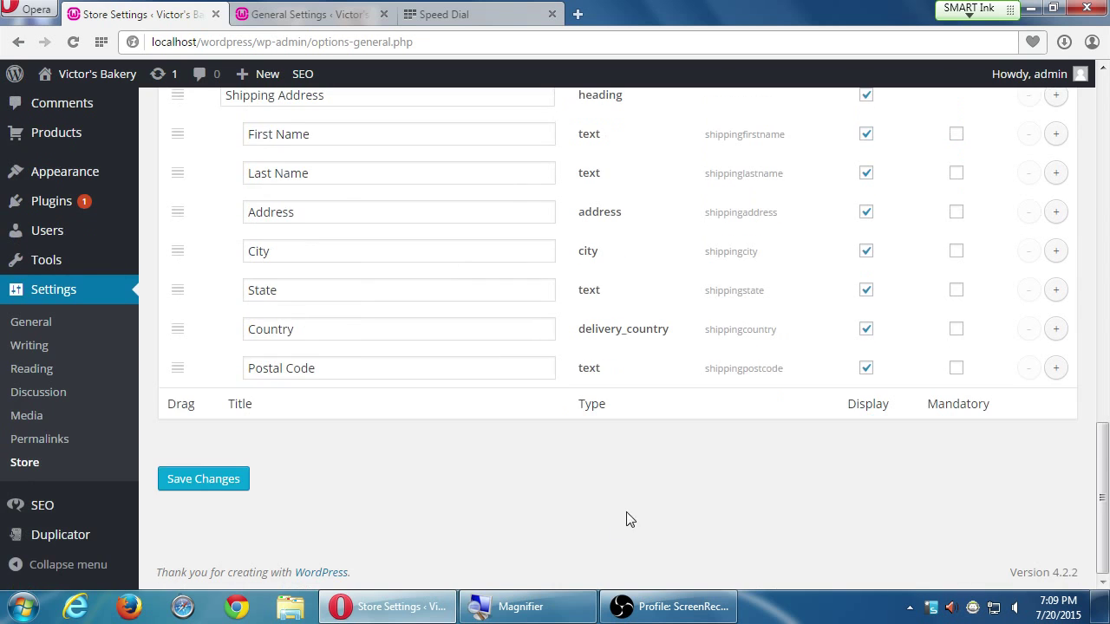
{"action": "left_click", "coordinate": [203, 484]}
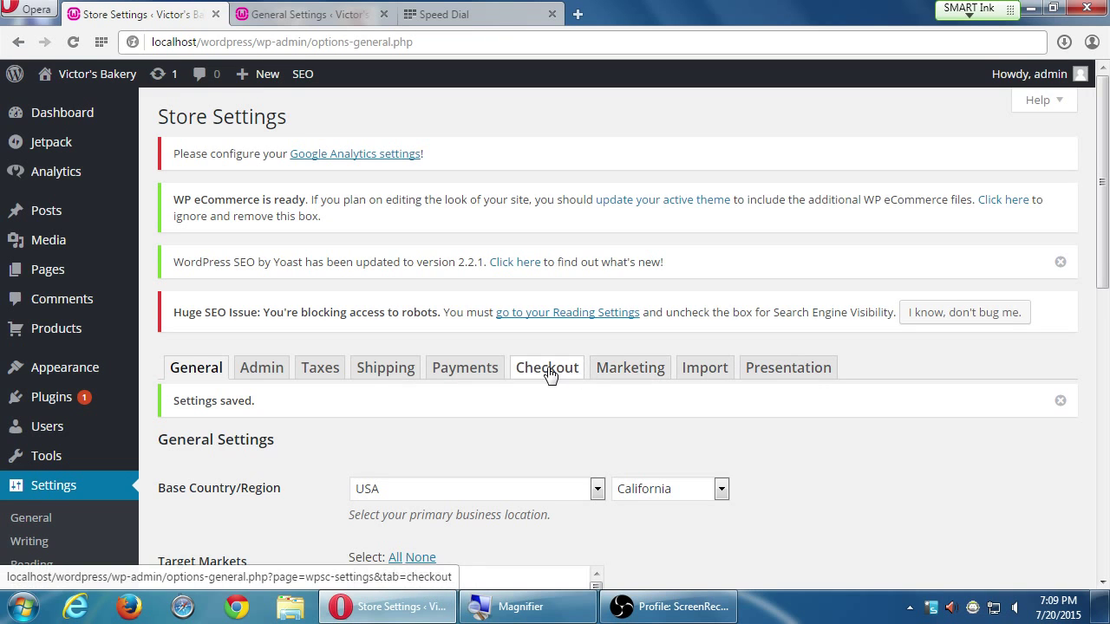
{"action": "left_click", "coordinate": [548, 369]}
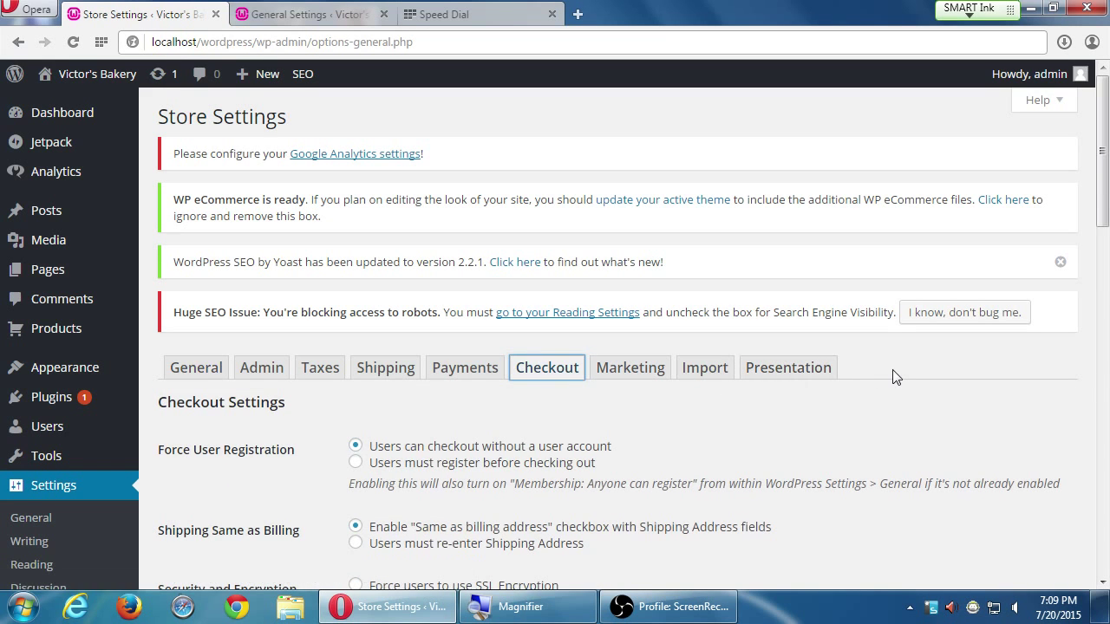